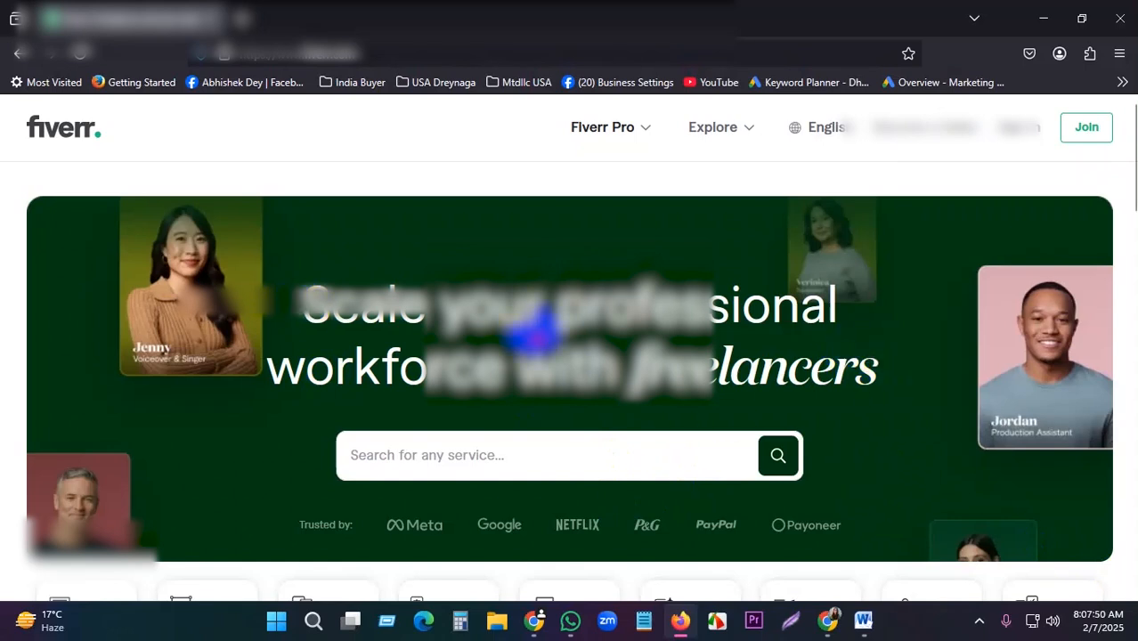
# Step: Switch to Chrome and review the Stan store's home dashboard, from store visits down to the For You videos
pyautogui.click(828, 620)
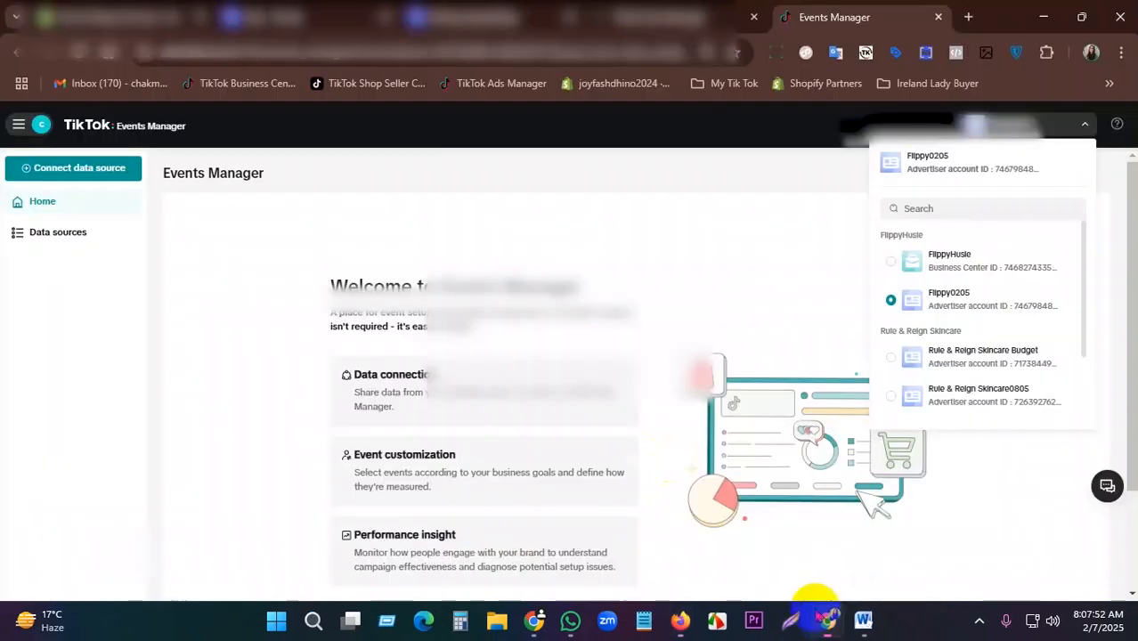
pyautogui.click(257, 11)
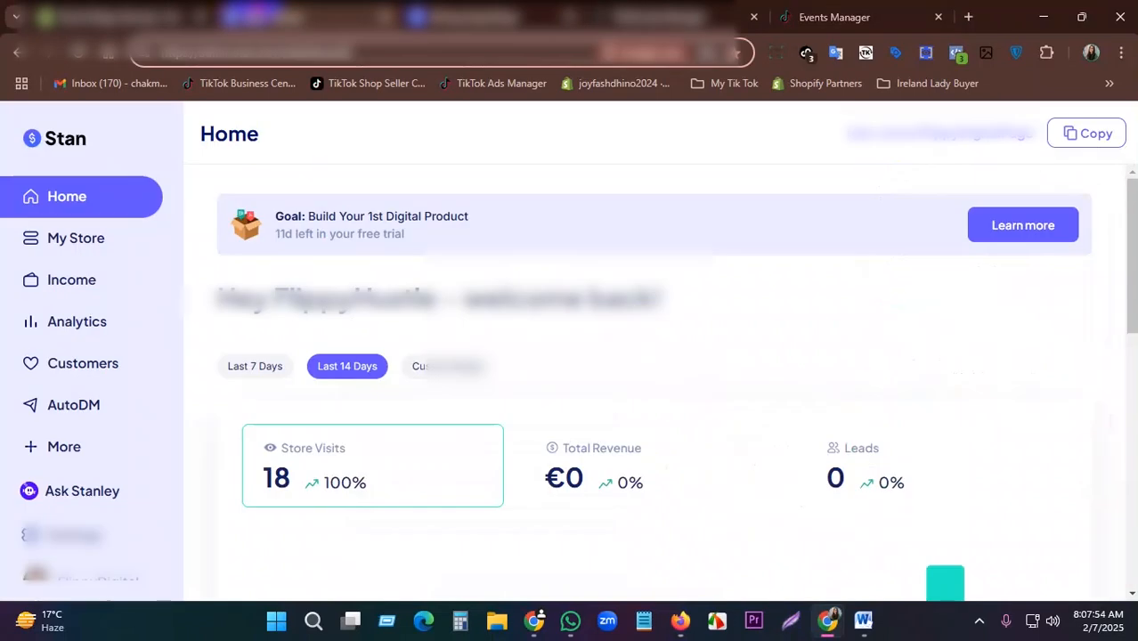
pyautogui.scroll(-8, 399, 287)
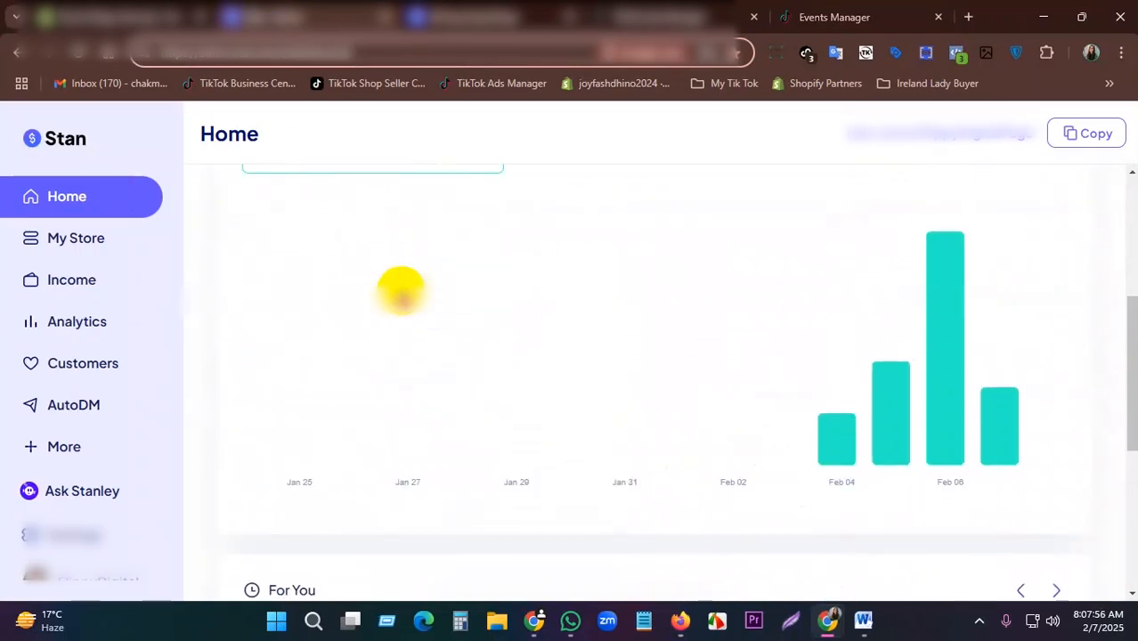
pyautogui.scroll(-3, 268, 419)
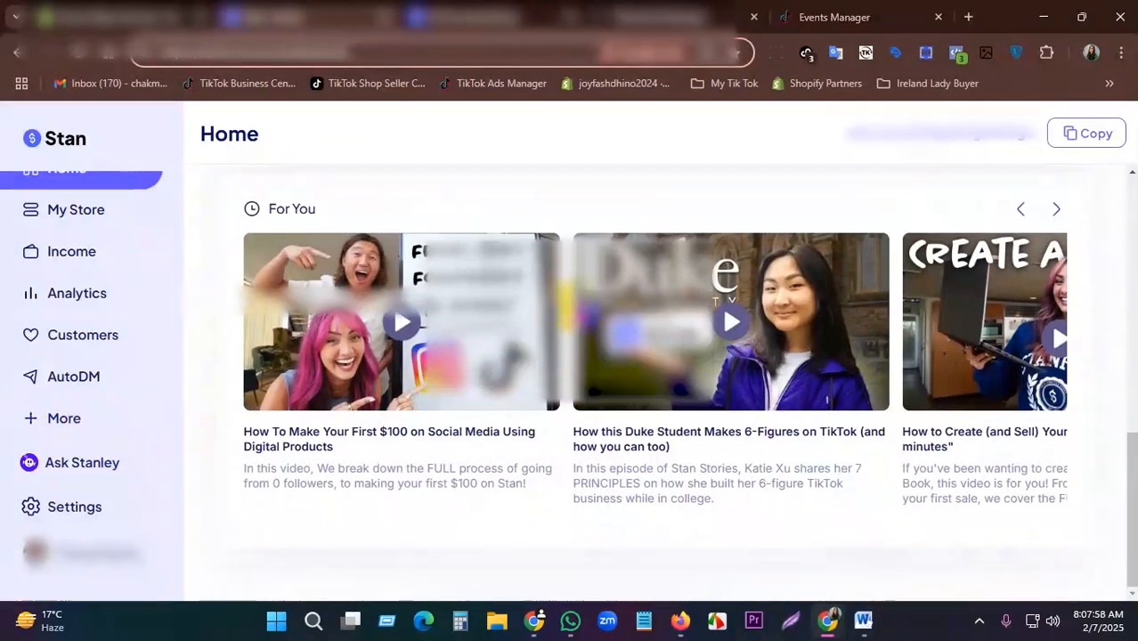
pyautogui.scroll(10, 576, 300)
pyautogui.scroll(1, 89, 246)
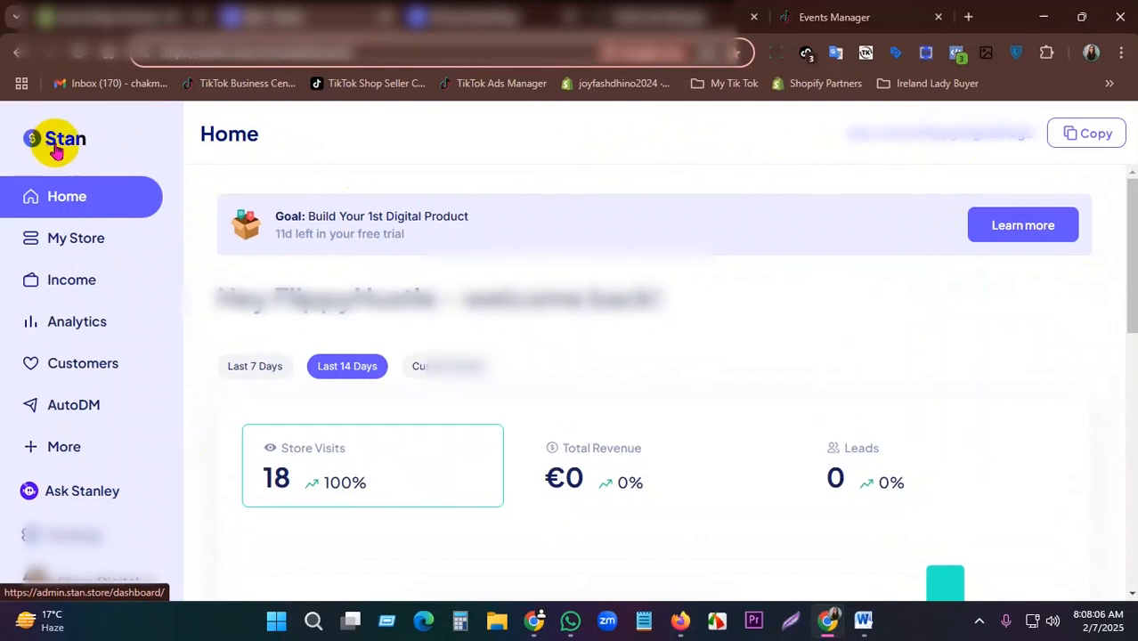
pyautogui.moveTo(185, 129); pyautogui.dragTo(354, 132)
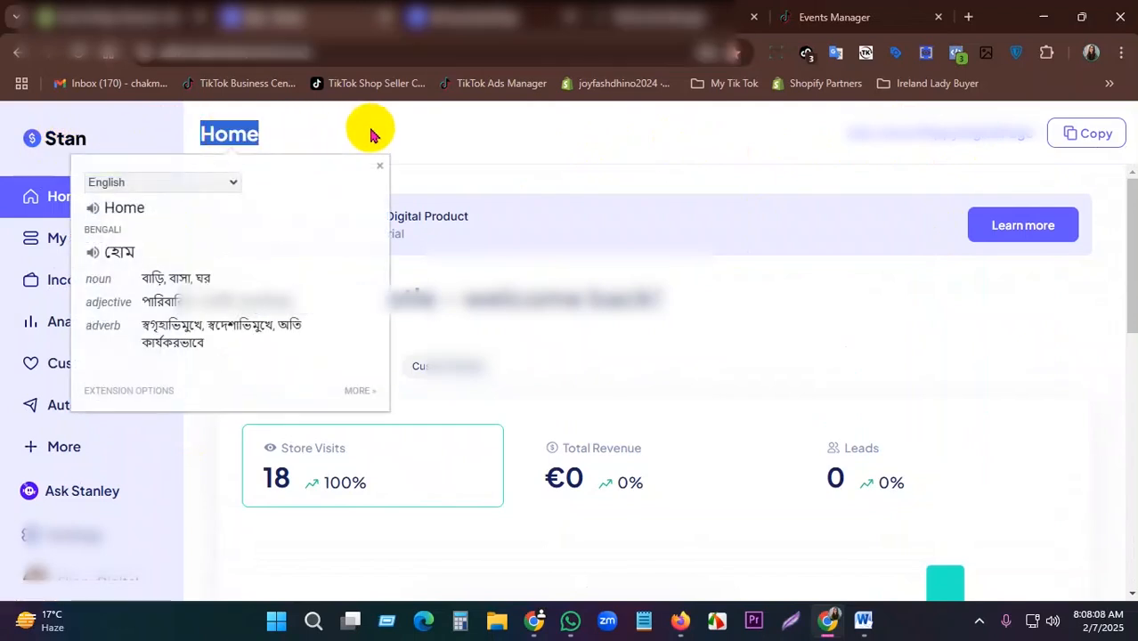
pyautogui.click(442, 134)
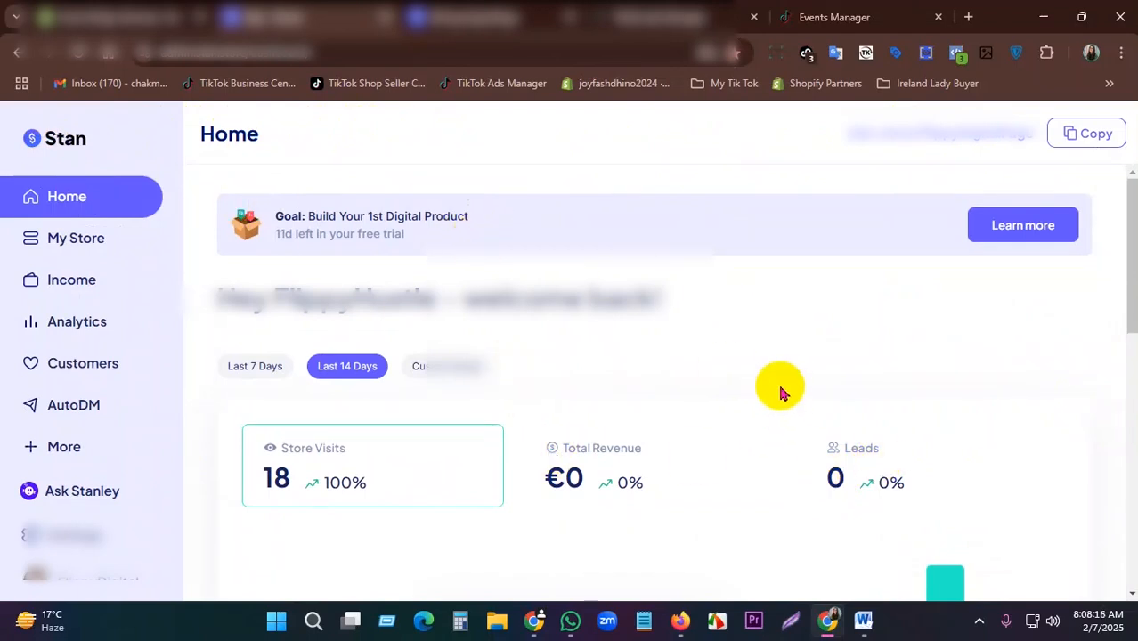
# Step: Switch to WhatsApp and examine the Fiverr order screenshot, including the delivery date, total price and clock date
pyautogui.click(570, 620)
pyautogui.scroll(2, 633, 400)
pyautogui.scroll(-2, 632, 400)
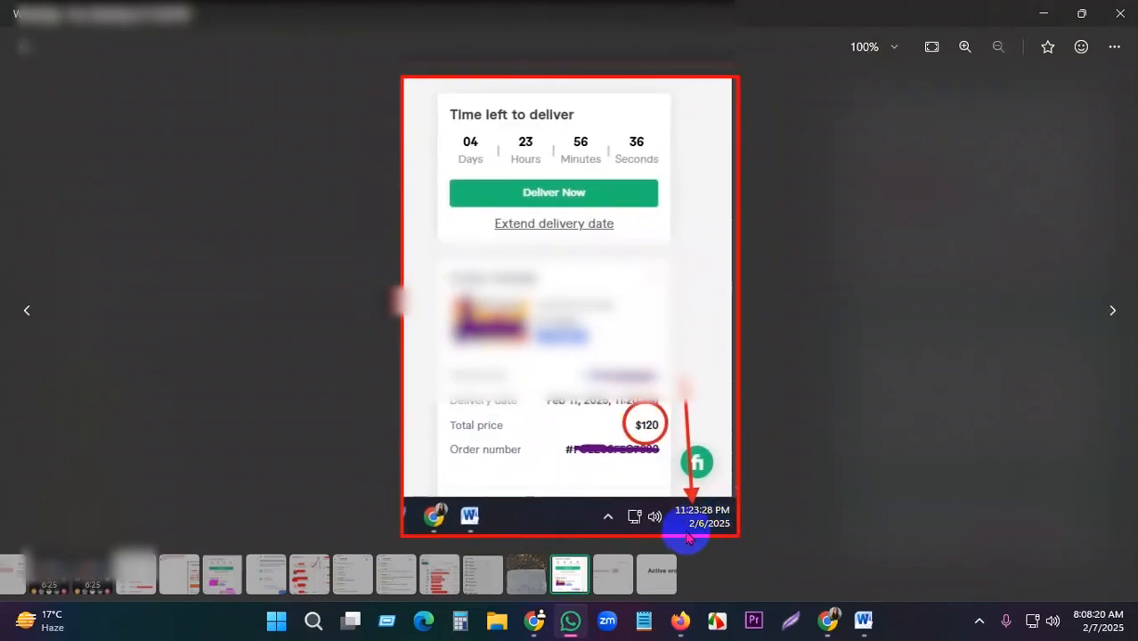
pyautogui.scroll(1, 727, 540)
pyautogui.scroll(-1, 735, 545)
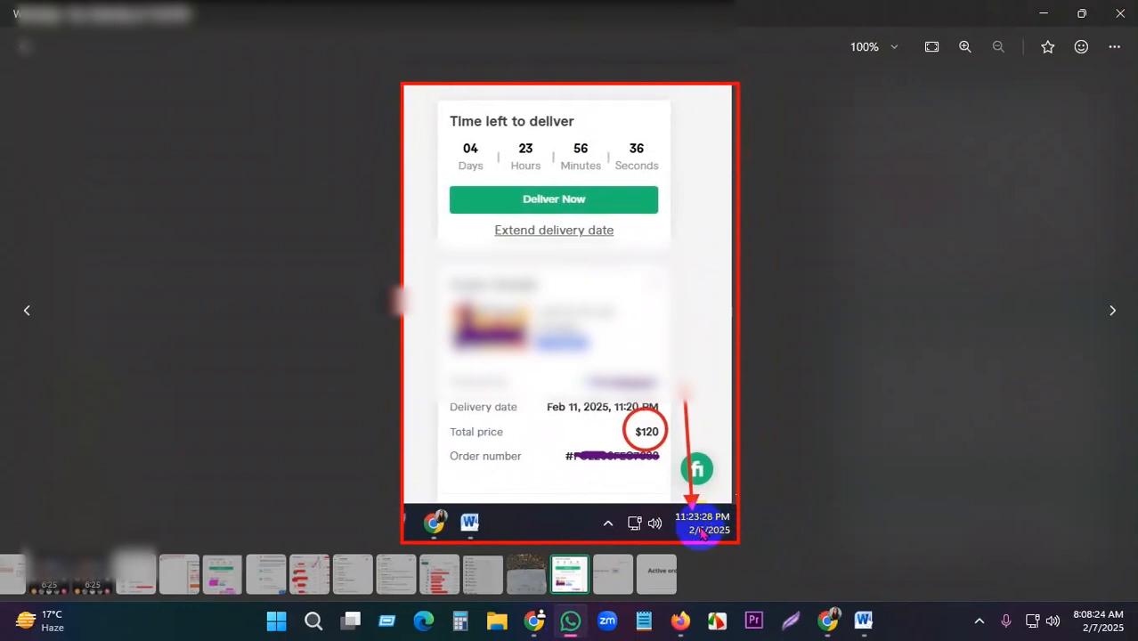
pyautogui.scroll(1, 722, 527)
pyautogui.scroll(-1, 693, 465)
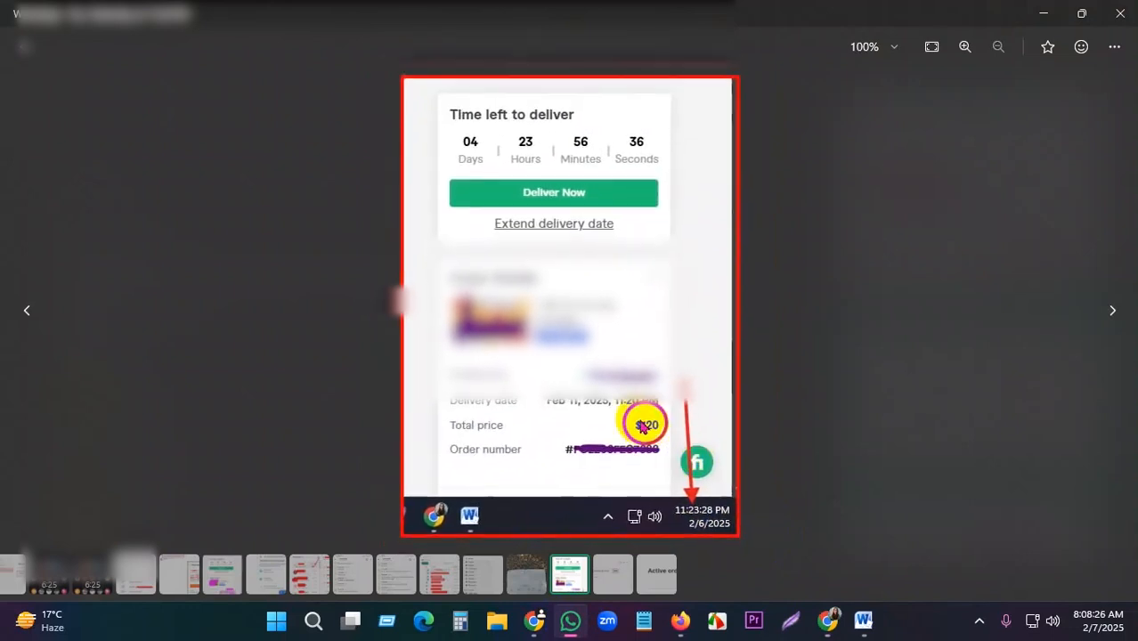
pyautogui.scroll(2, 605, 392)
pyautogui.scroll(-2, 614, 405)
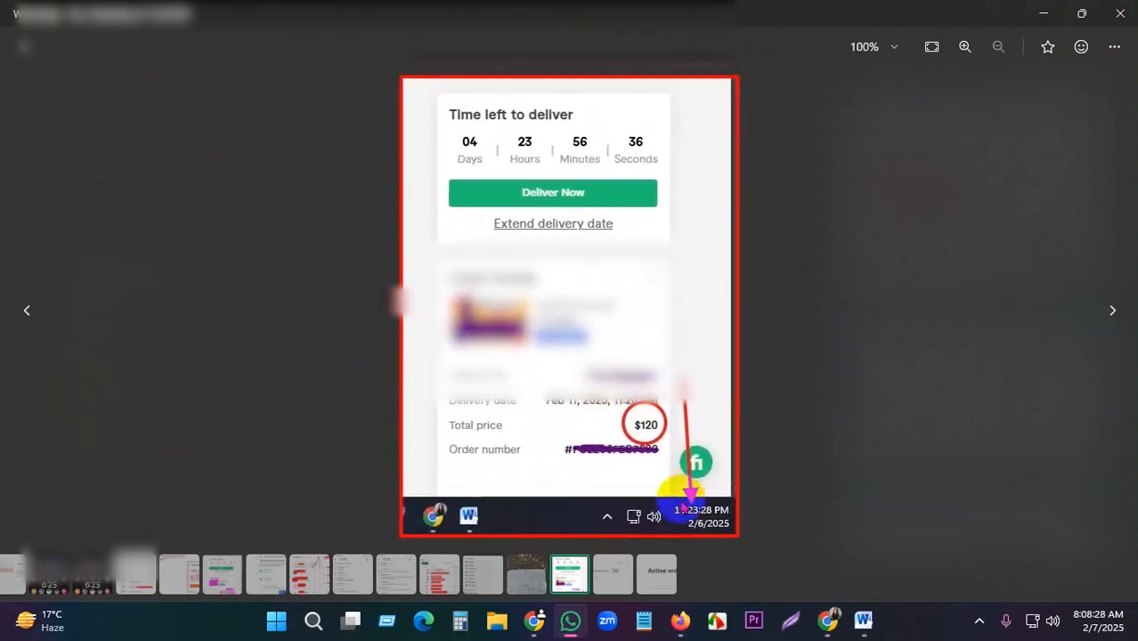
pyautogui.scroll(4, 710, 533)
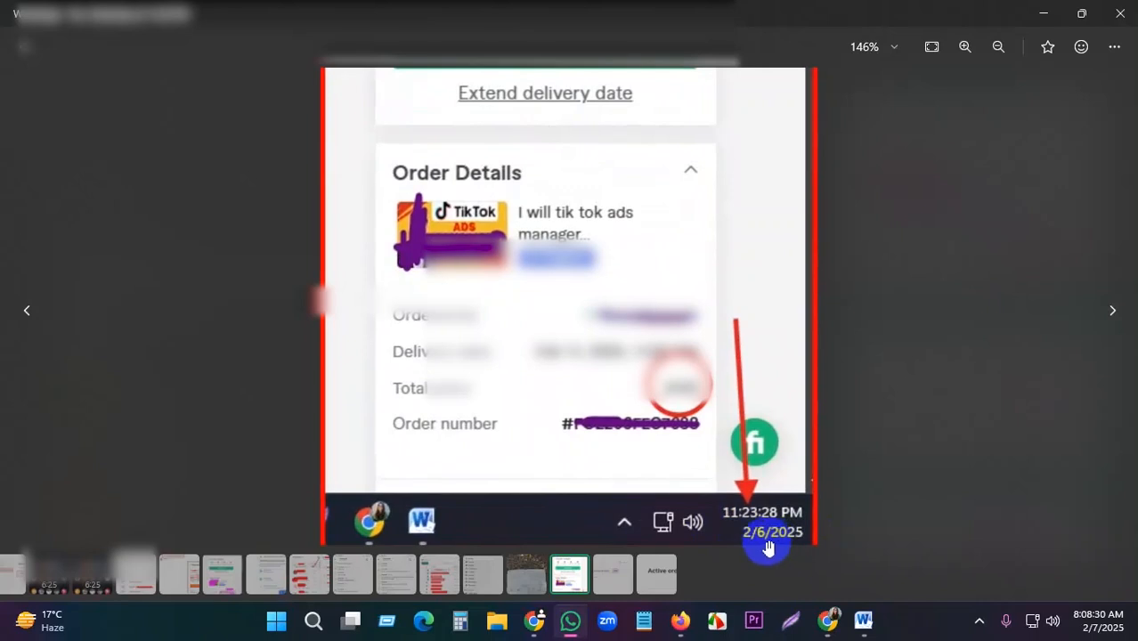
pyautogui.scroll(-4, 729, 495)
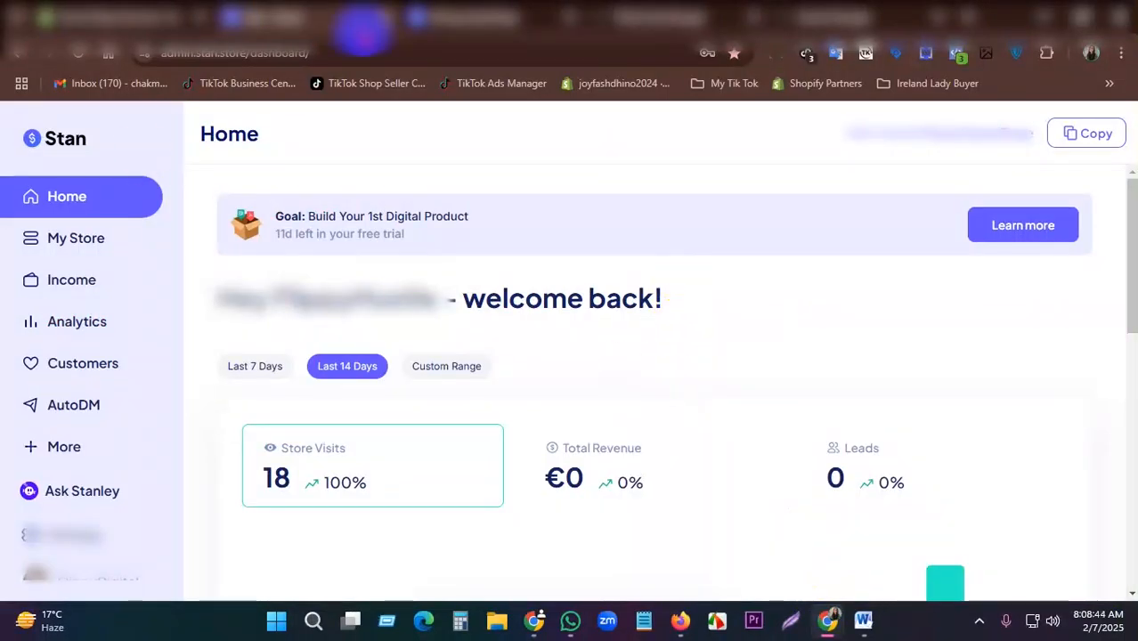
# Step: Try to load the Stan admin site from its base address, admin.stan.store, without the dashboard path
pyautogui.click(339, 53)
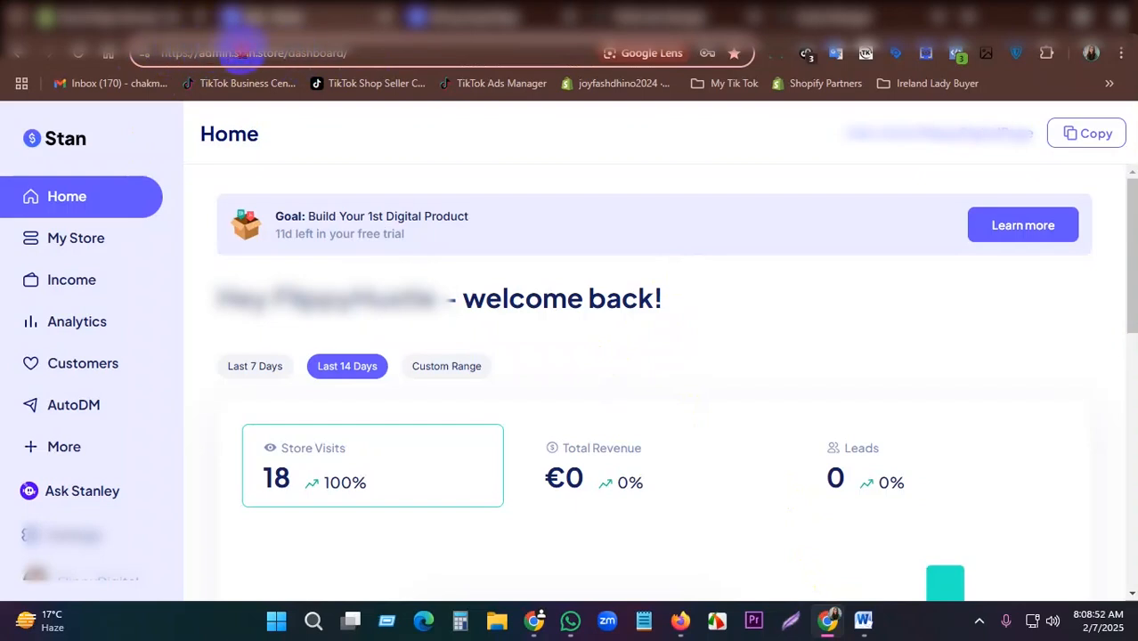
pyautogui.click(230, 54)
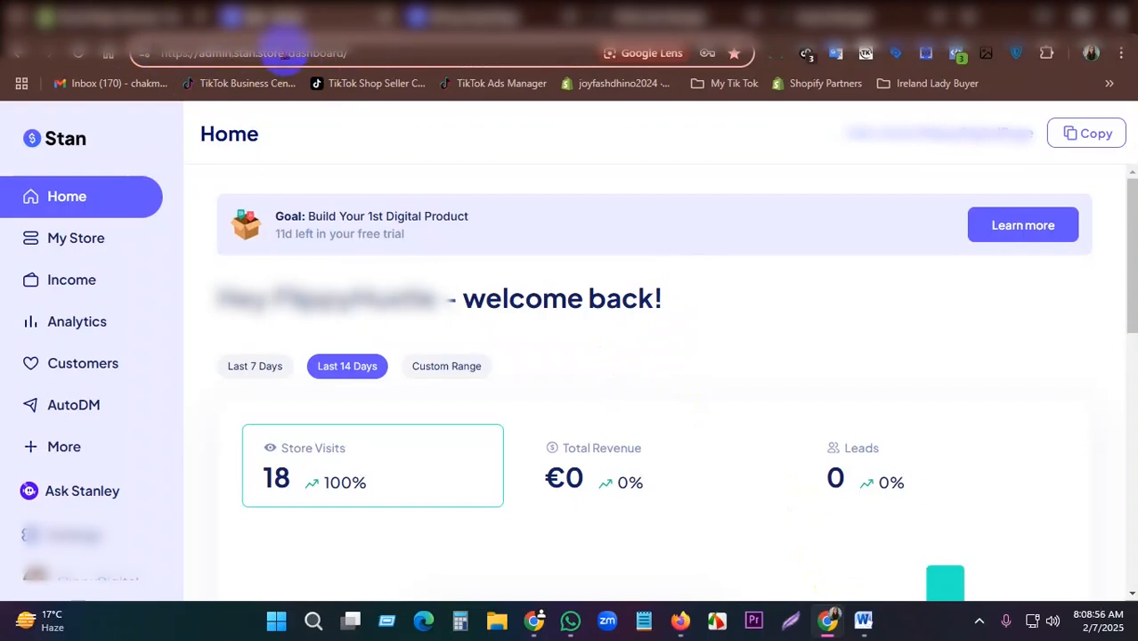
pyautogui.press('BackSpace')
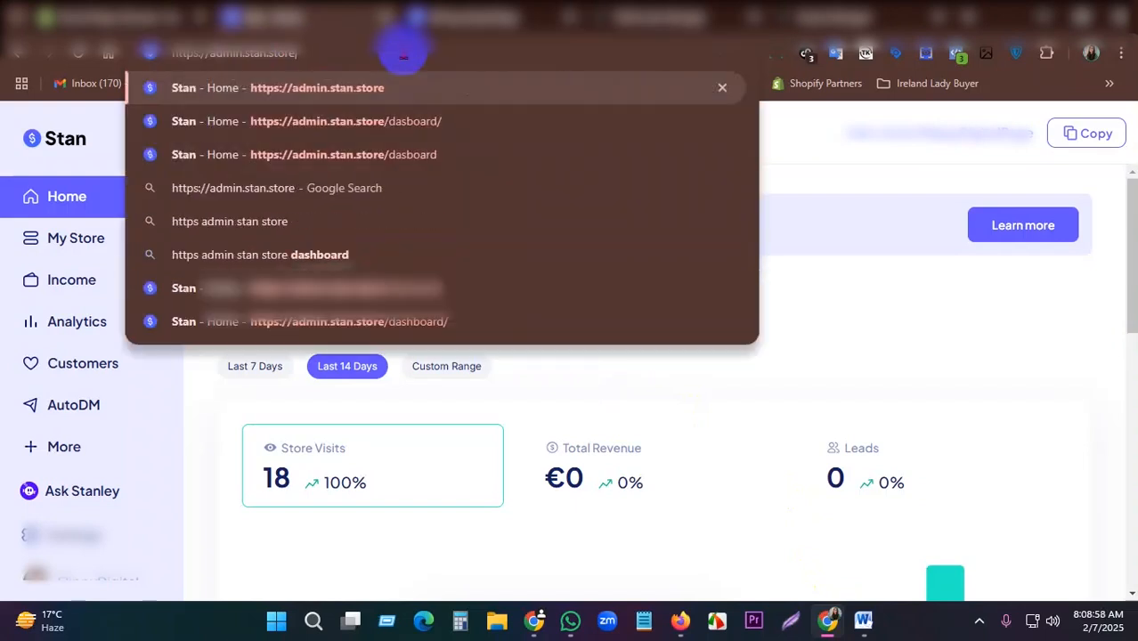
pyautogui.click(304, 77)
pyautogui.click(280, 55)
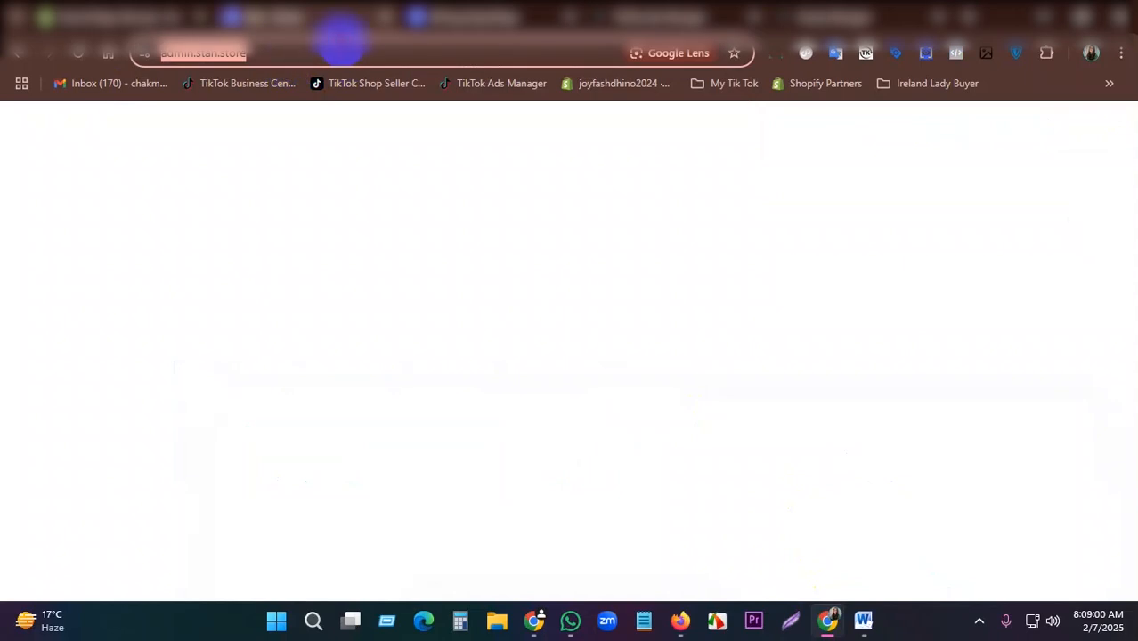
pyautogui.click(68, 57)
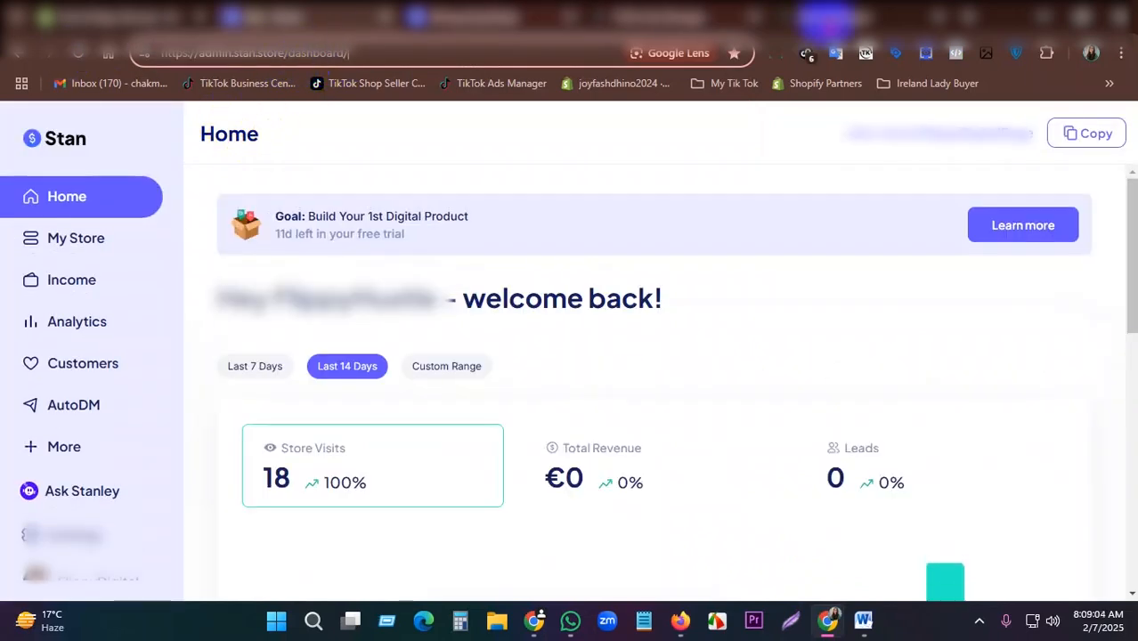
pyautogui.click(967, 14)
pyautogui.click(255, 13)
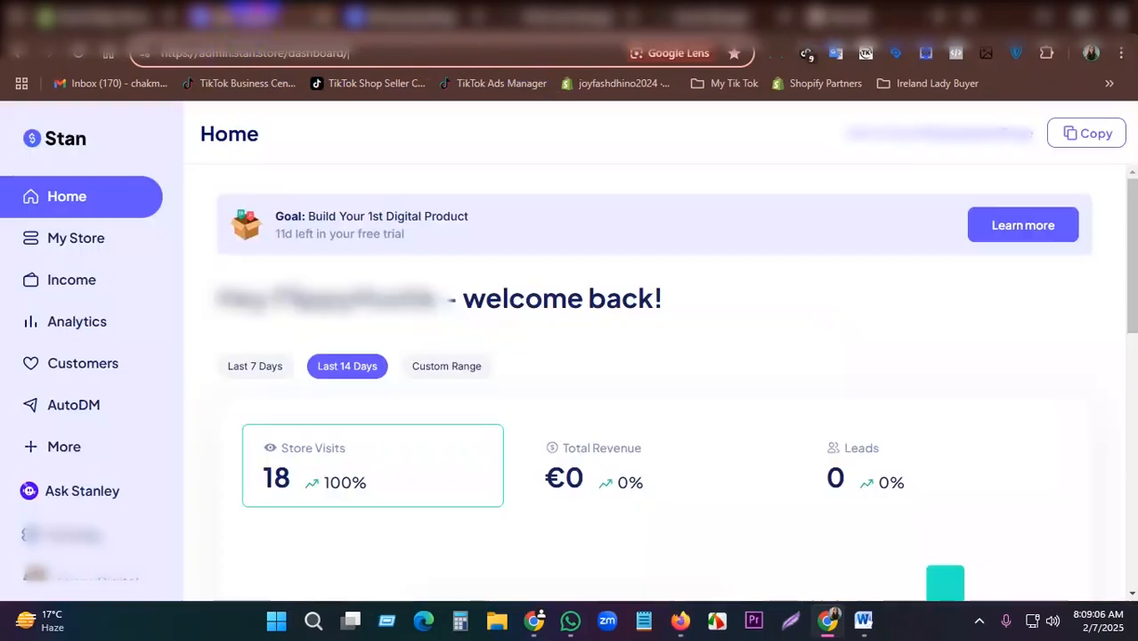
pyautogui.moveTo(279, 52); pyautogui.dragTo(161, 52)
pyautogui.rightClick(206, 53)
pyautogui.click(272, 217)
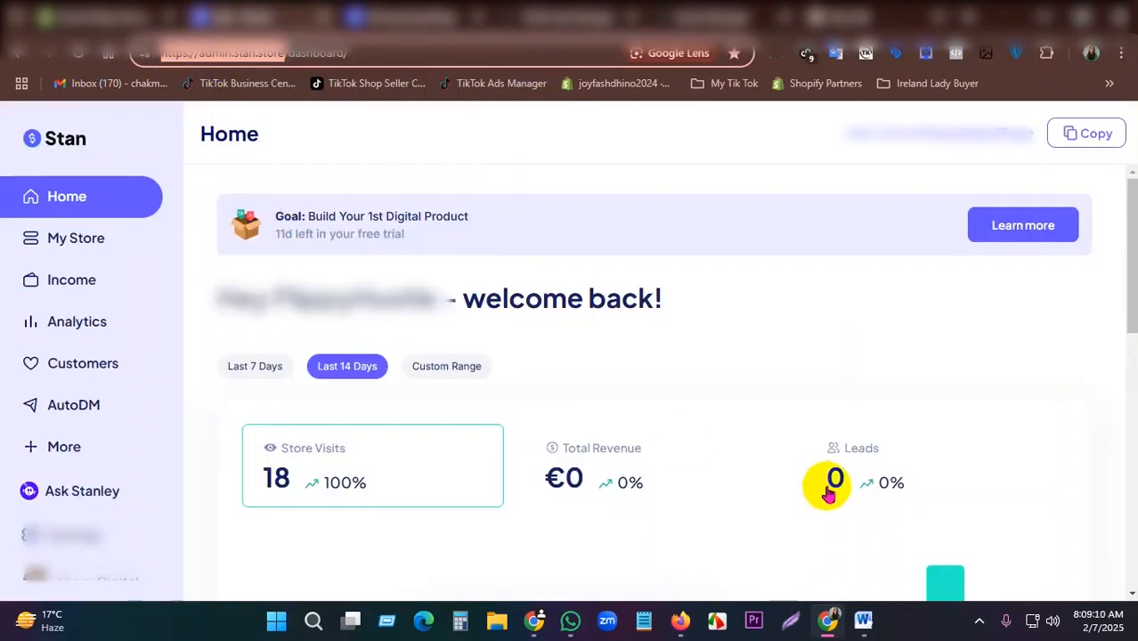
# Step: Switch to Firefox and load the copied Stan admin address in a new tab to view the sign-in form
pyautogui.click(680, 621)
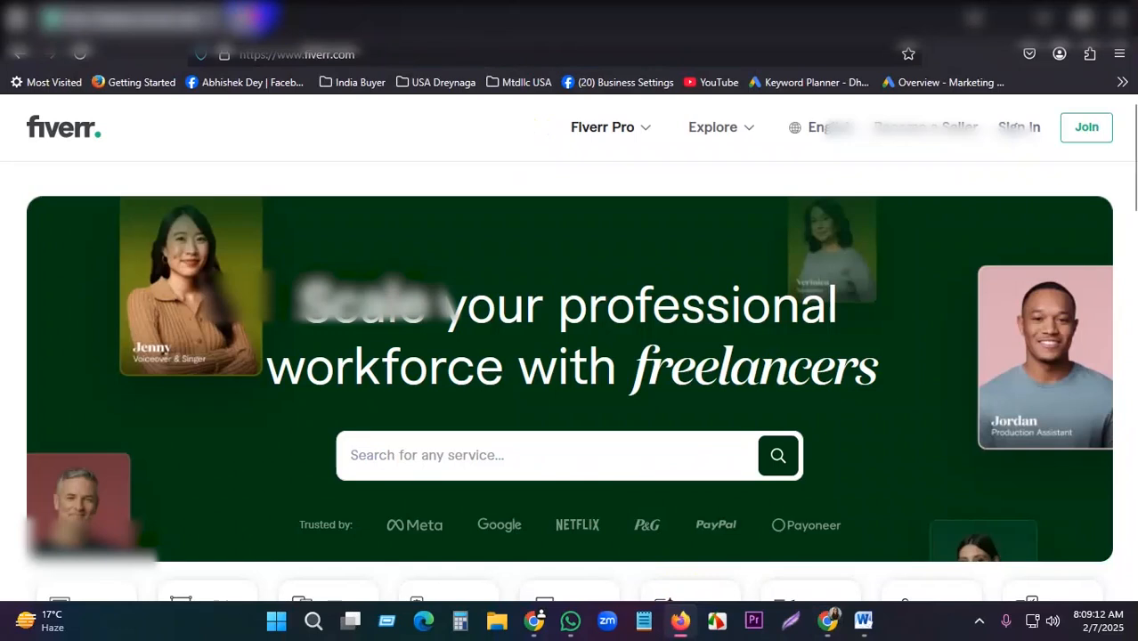
pyautogui.click(254, 16)
pyautogui.rightClick(307, 47)
pyautogui.click(305, 52)
pyautogui.rightClick(309, 55)
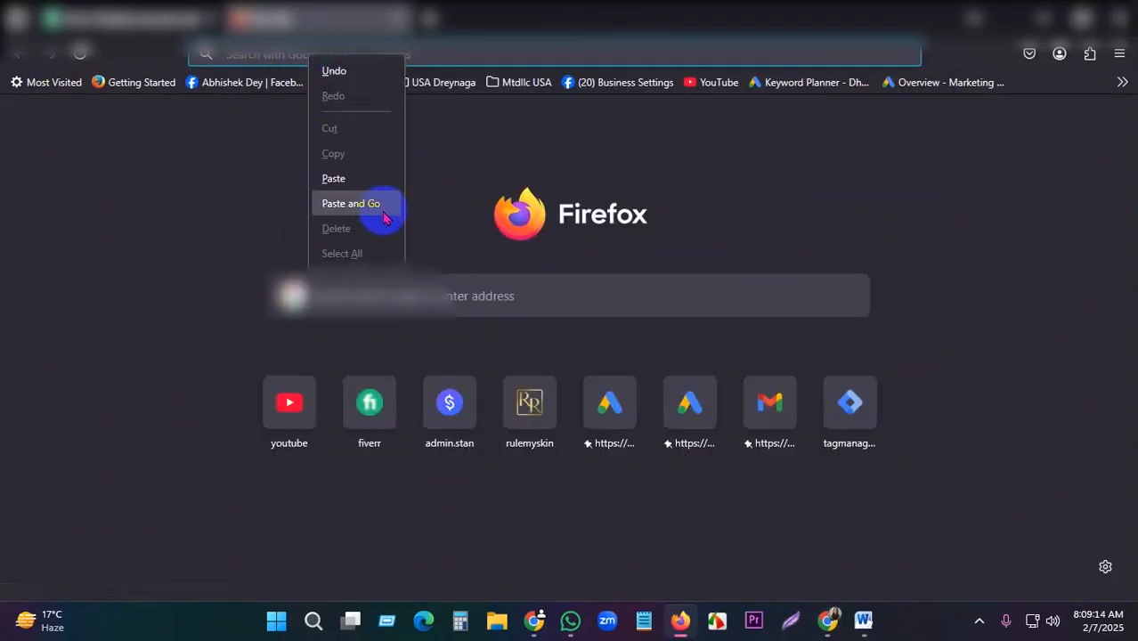
pyautogui.click(384, 212)
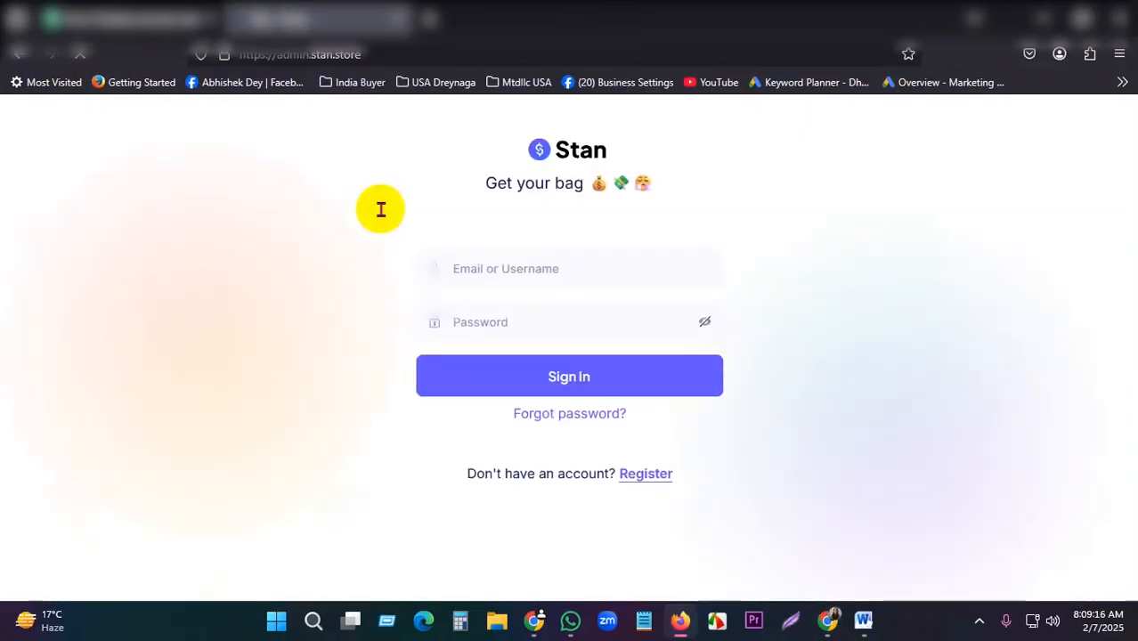
pyautogui.click(500, 274)
pyautogui.click(475, 325)
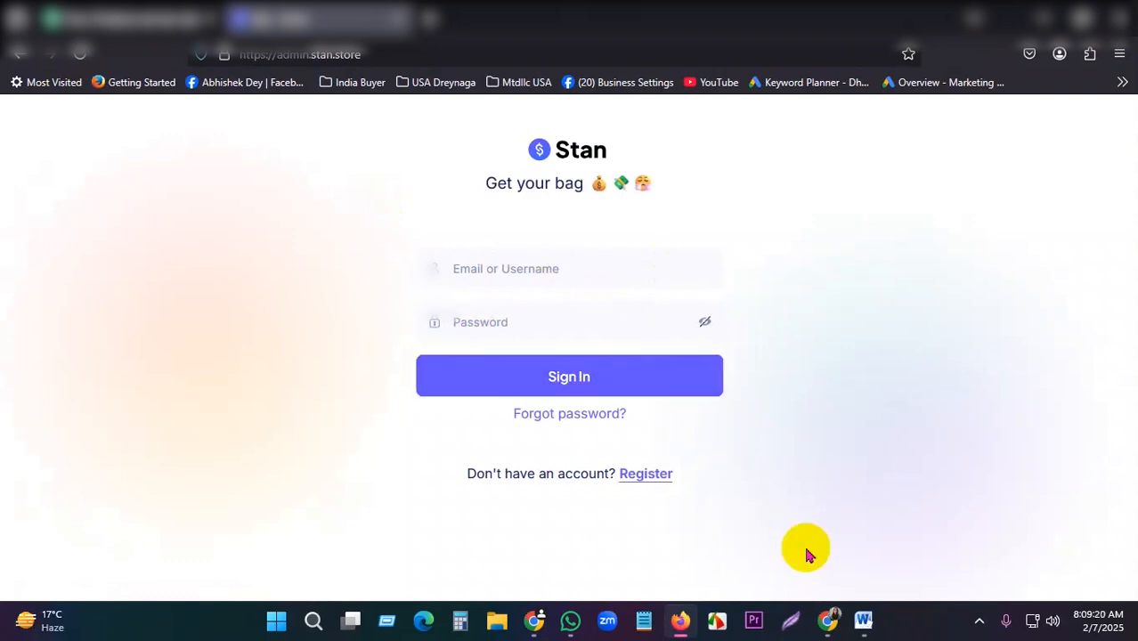
# Step: Switch back to Chrome and bring up the TikTok Events Manager page
pyautogui.click(827, 621)
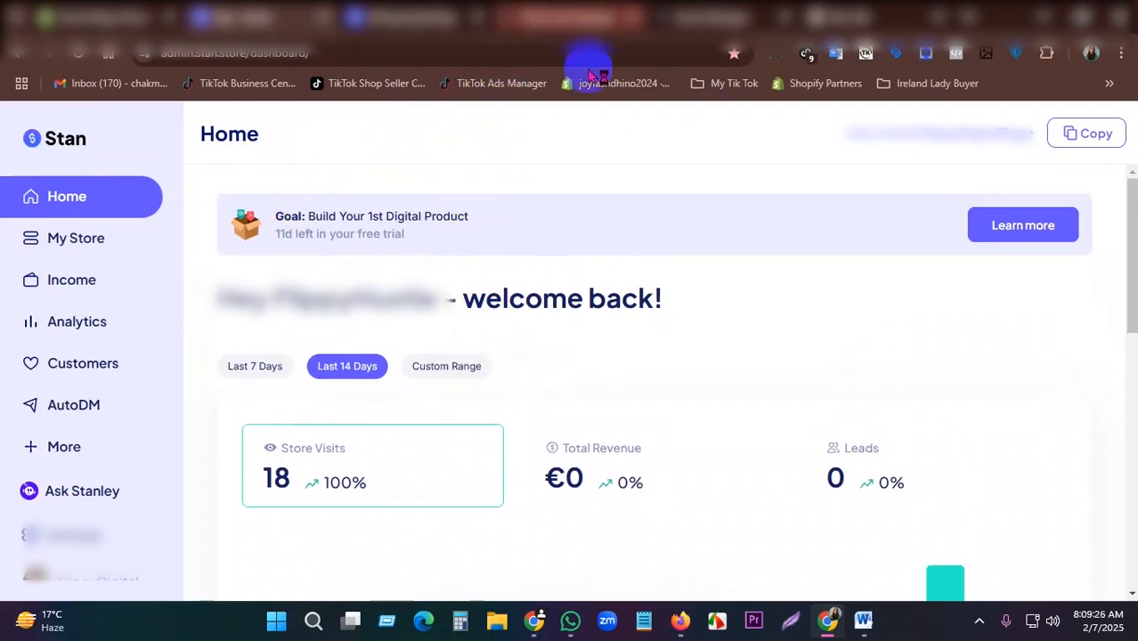
pyautogui.click(581, 11)
pyautogui.scroll(-1, 423, 347)
pyautogui.click(705, 11)
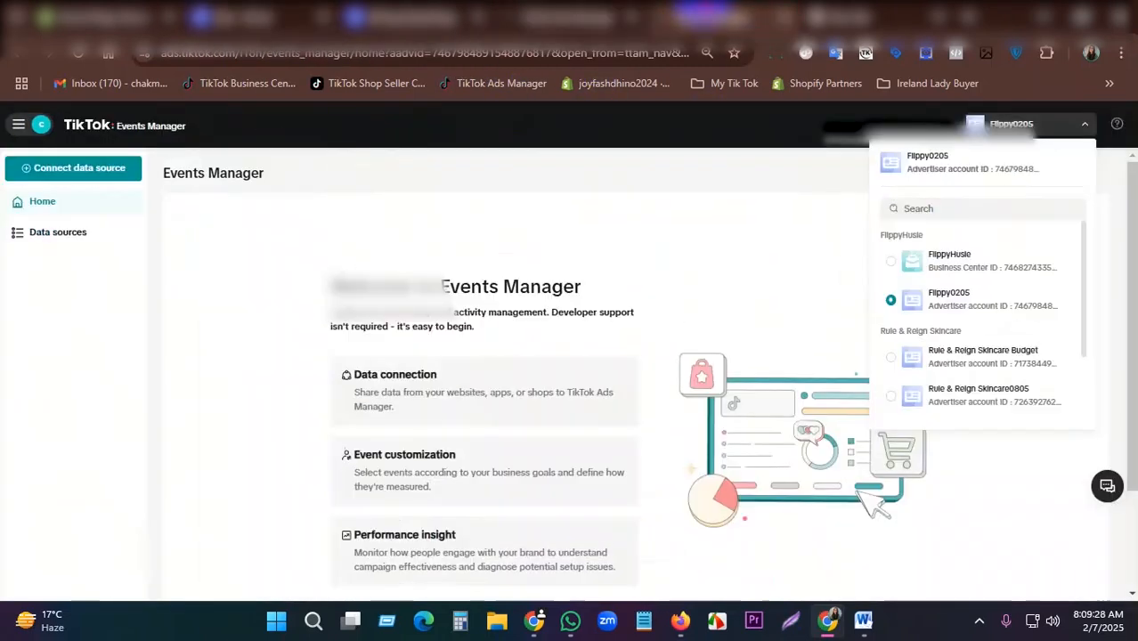
pyautogui.scroll(-2, 428, 301)
pyautogui.scroll(2, 392, 304)
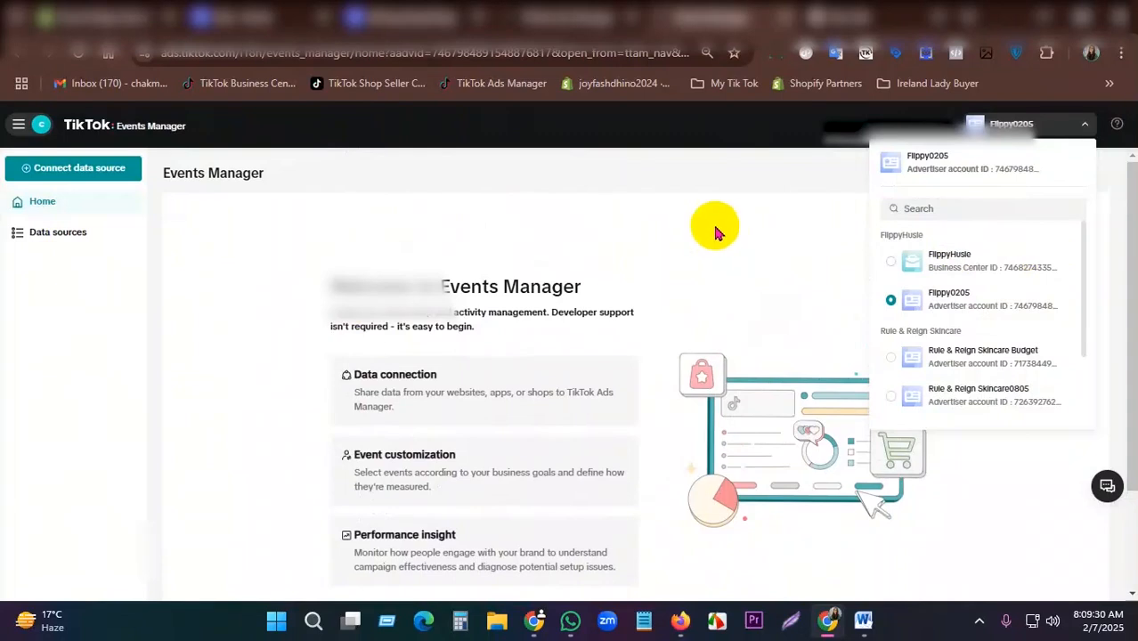
# Step: Check the ZenMate VPN extension's status and look over the Events Manager welcome page
pyautogui.click(1017, 54)
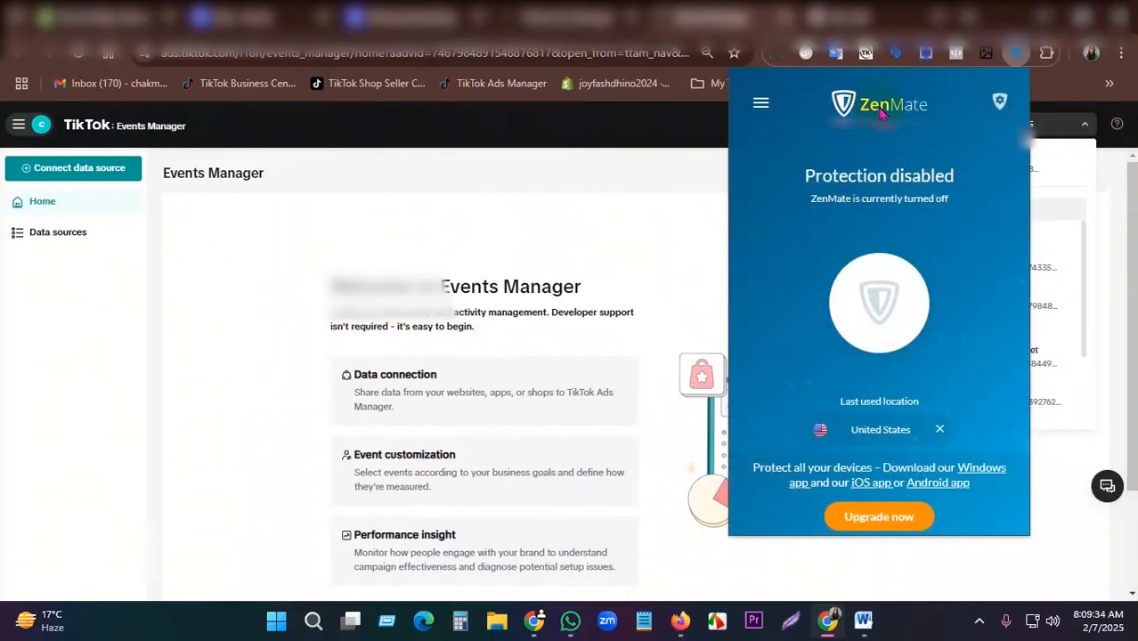
pyautogui.click(379, 227)
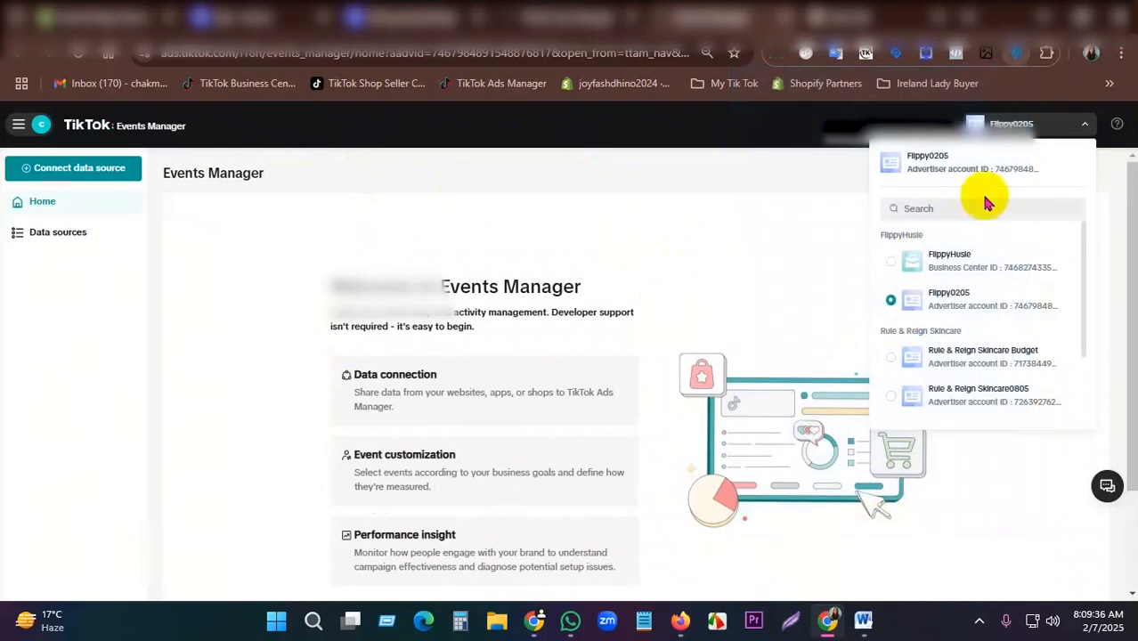
pyautogui.scroll(-1, 510, 322)
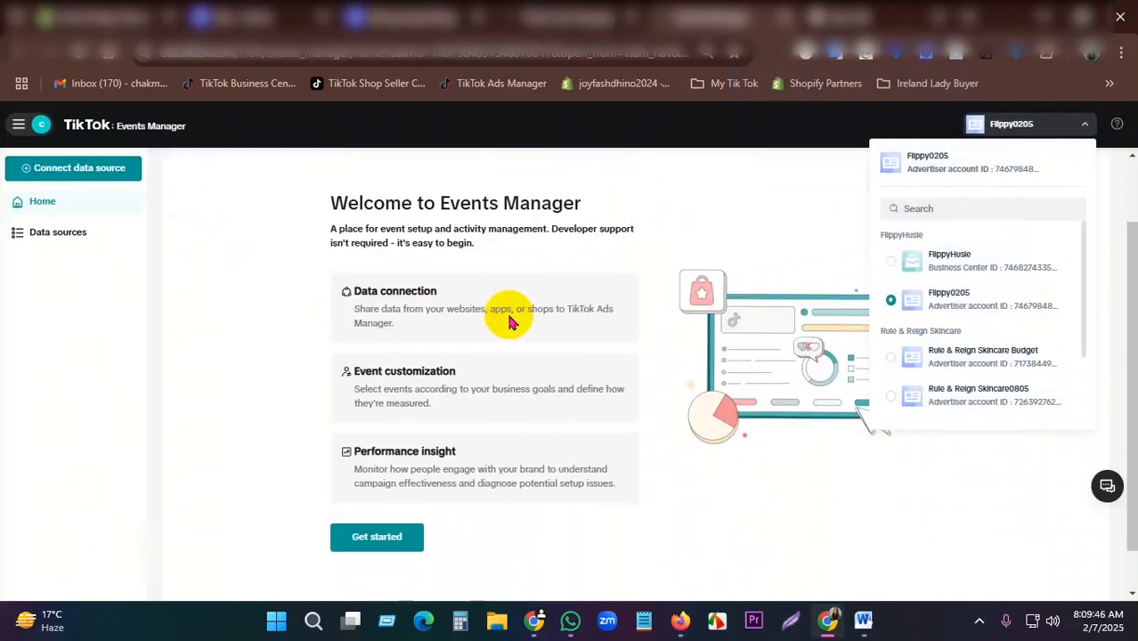
pyautogui.scroll(1, 508, 318)
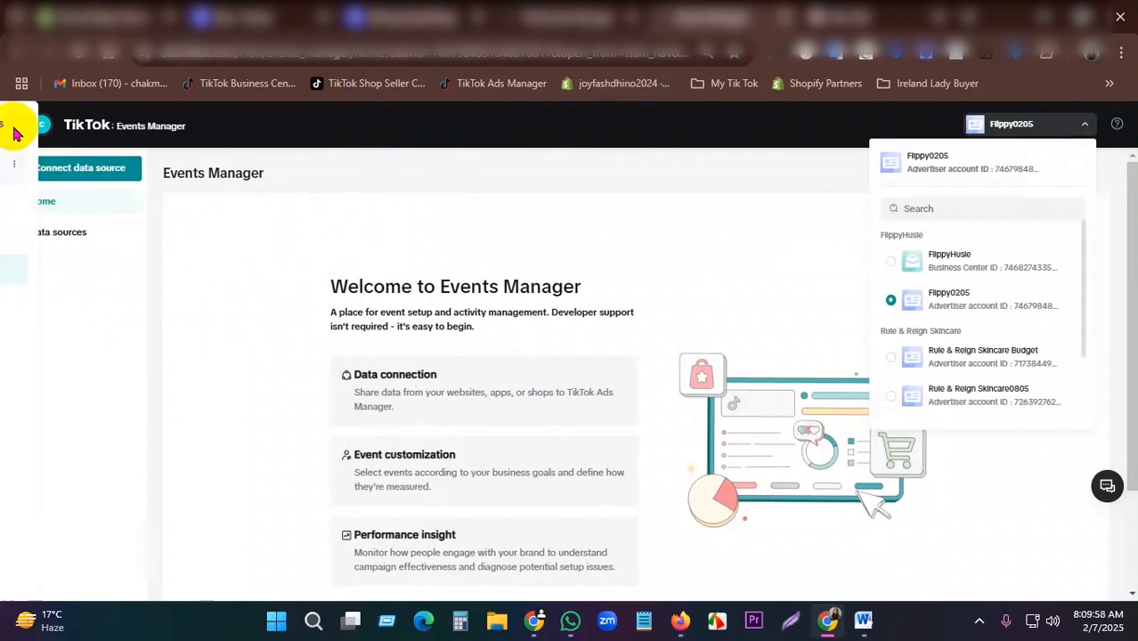
# Step: Go from Events Manager to the TikTok Business Center
pyautogui.click(16, 127)
pyautogui.rightClick(61, 308)
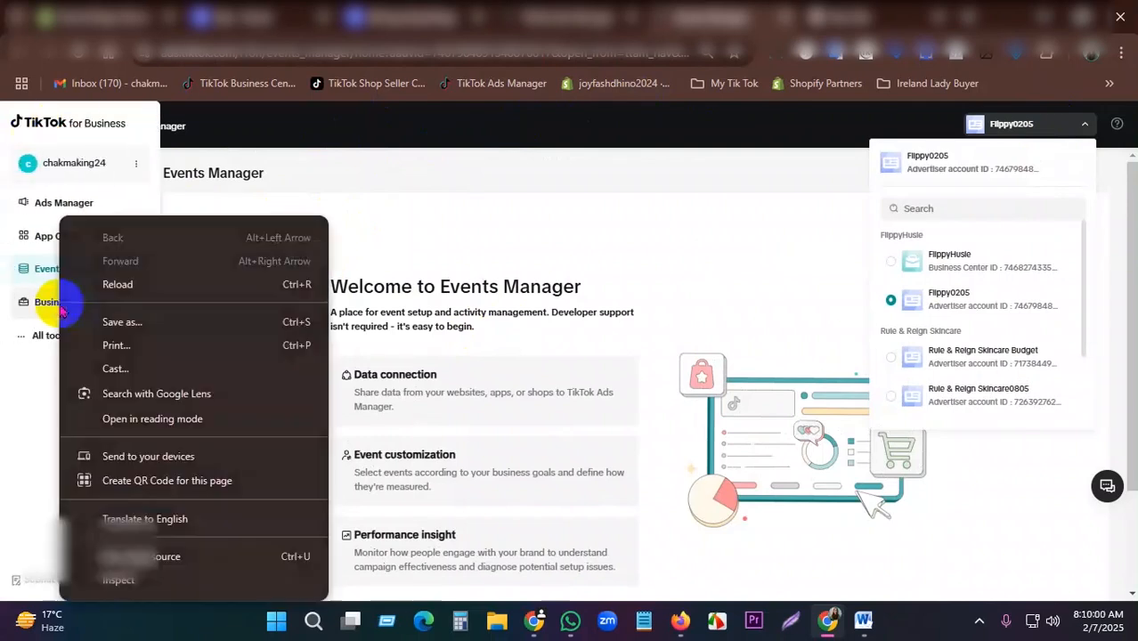
pyautogui.click(338, 217)
pyautogui.click(18, 125)
pyautogui.click(35, 305)
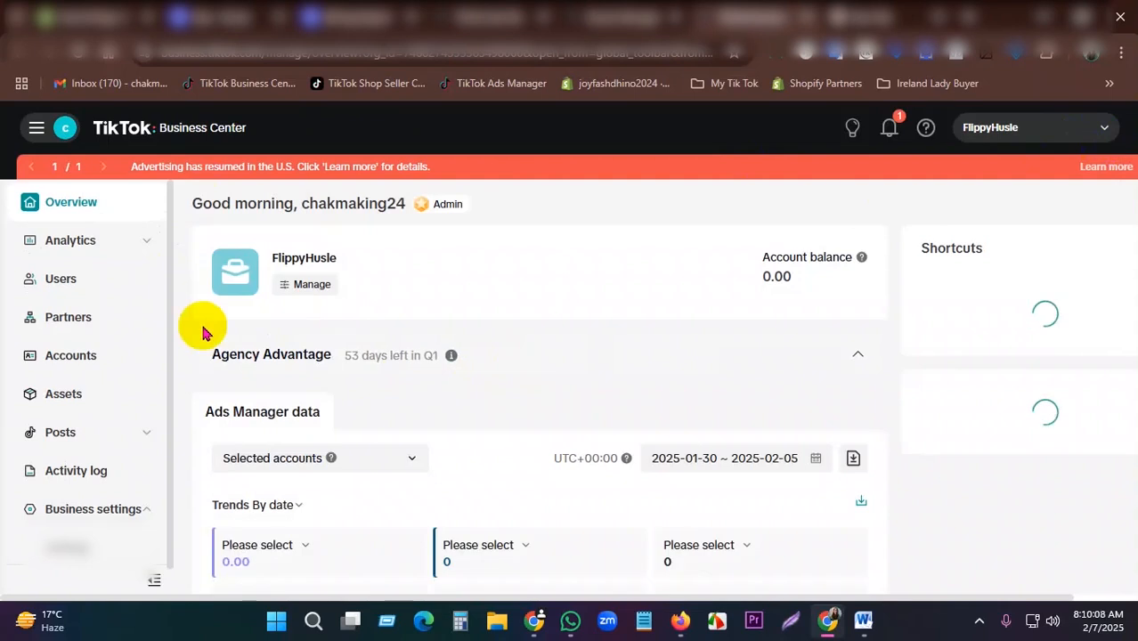
# Step: Look over the FlippyHusle Business Center overview and open its Accounts page
pyautogui.scroll(-5, 452, 318)
pyautogui.scroll(5, 419, 339)
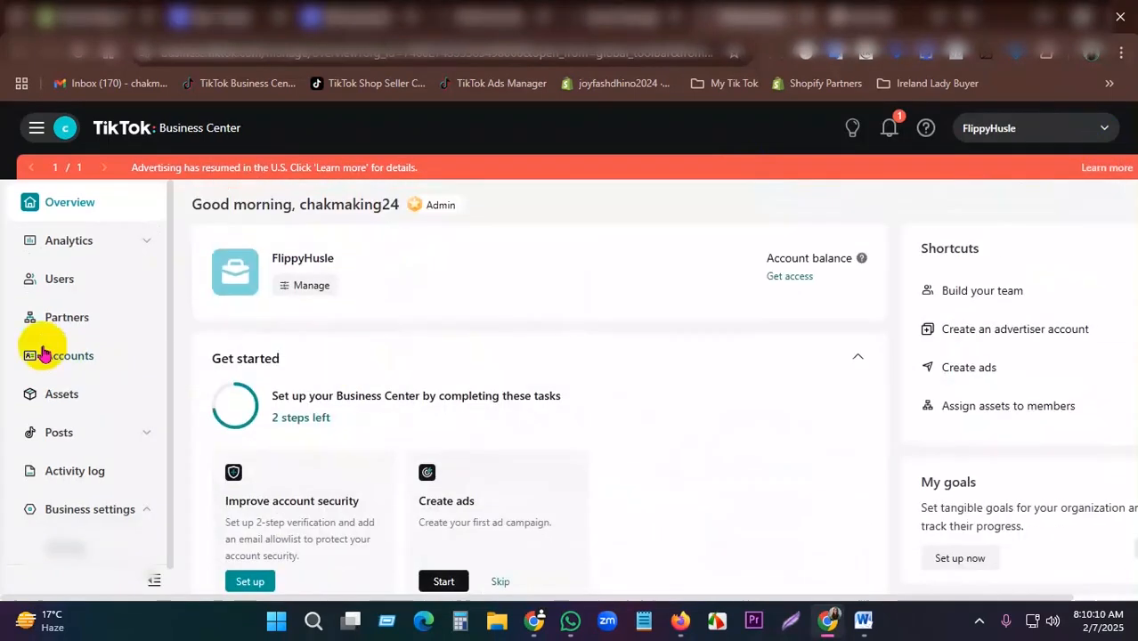
pyautogui.click(85, 356)
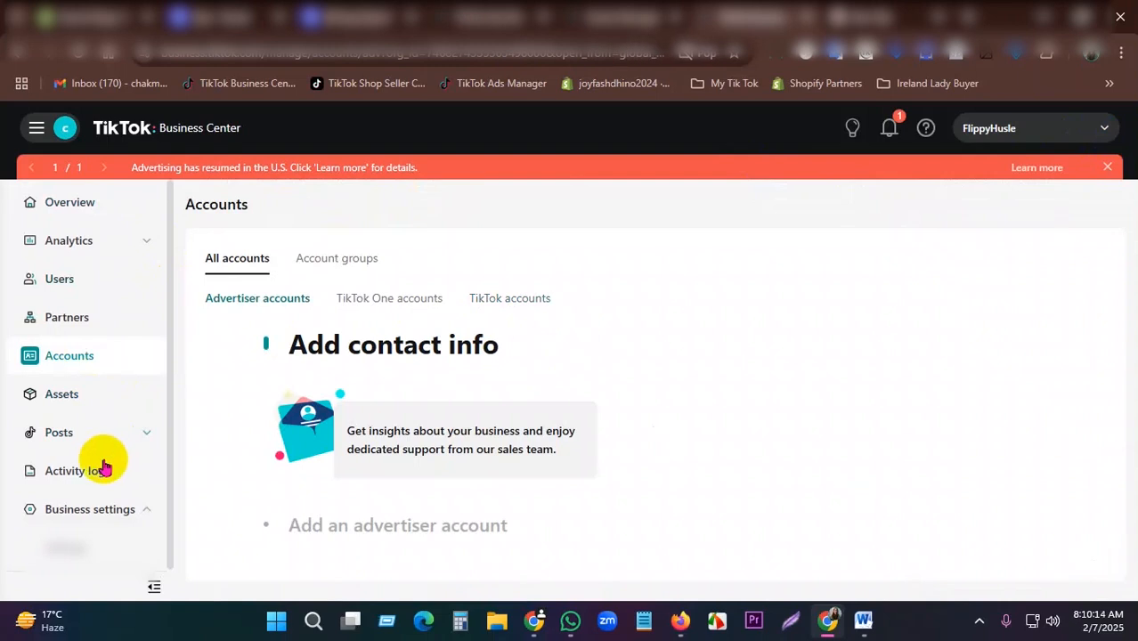
# Step: Look over the Accounts page, open the Business Center overview and review its Ads Manager data
pyautogui.scroll(-1, 96, 462)
pyautogui.scroll(1, 130, 365)
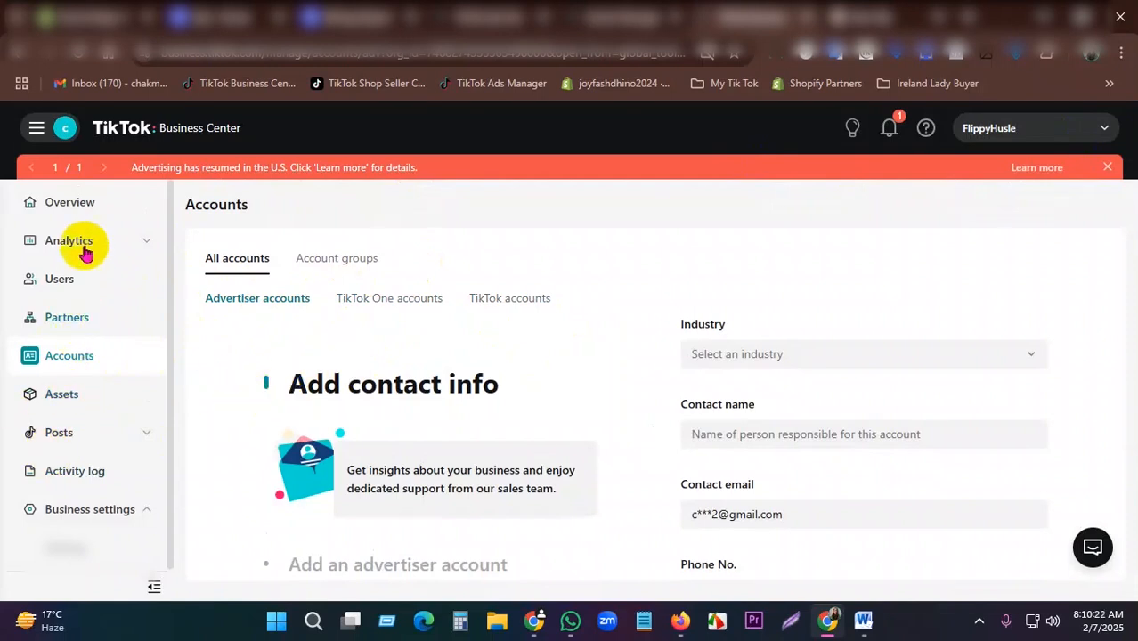
pyautogui.click(76, 201)
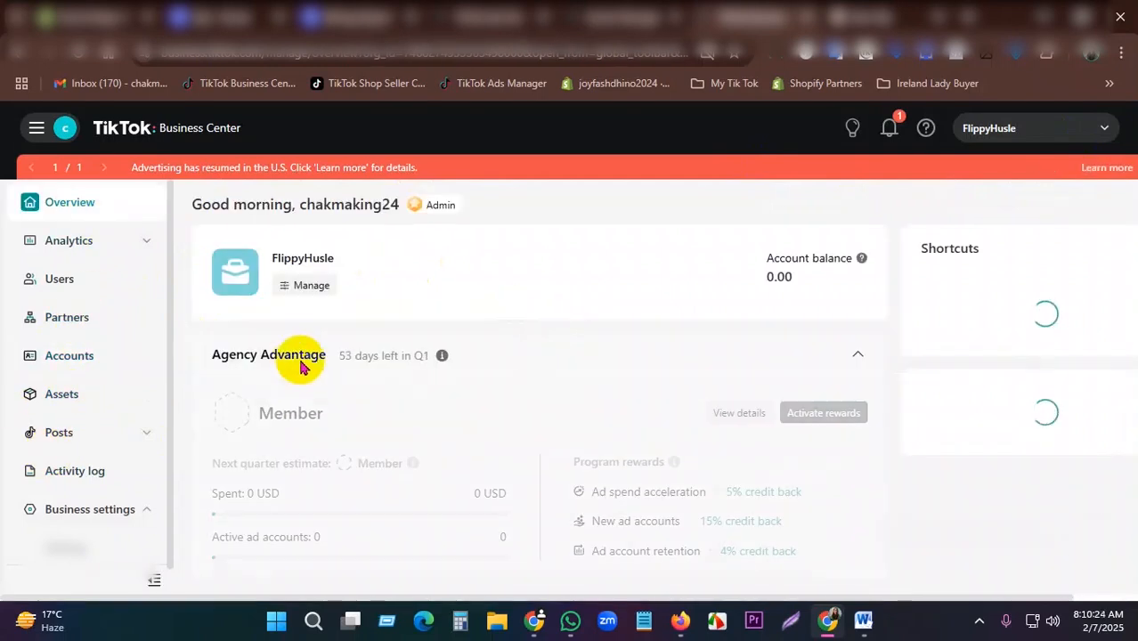
pyautogui.scroll(-2, 307, 365)
pyautogui.scroll(-3, 699, 430)
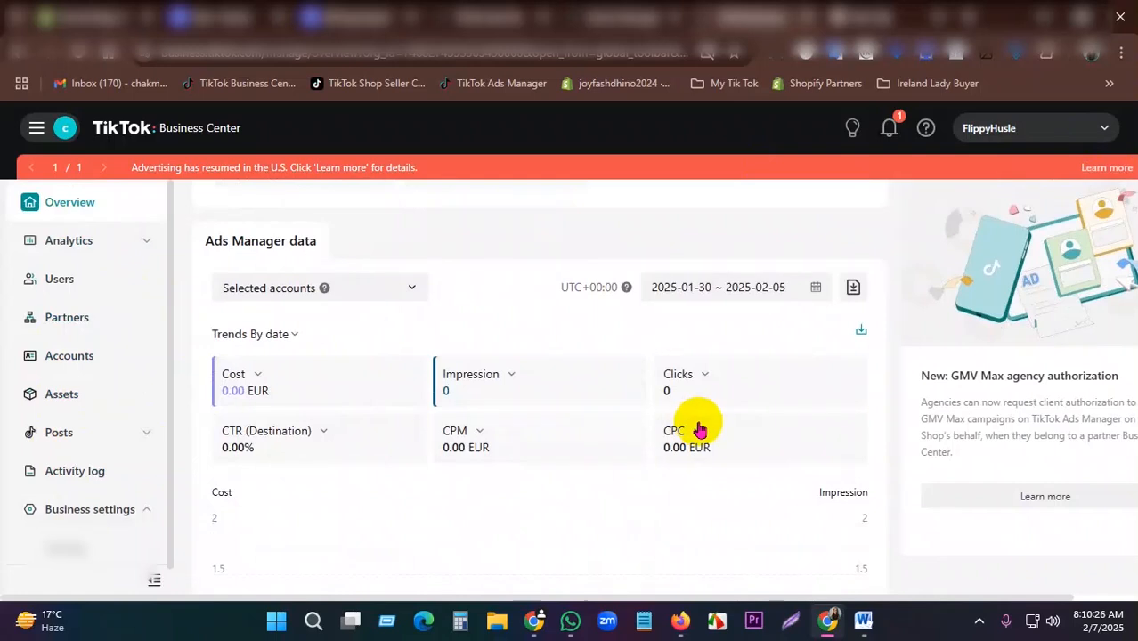
pyautogui.scroll(5, 699, 430)
# Step: Go from the Business Center to Events Manager and look over its welcome page
pyautogui.click(32, 125)
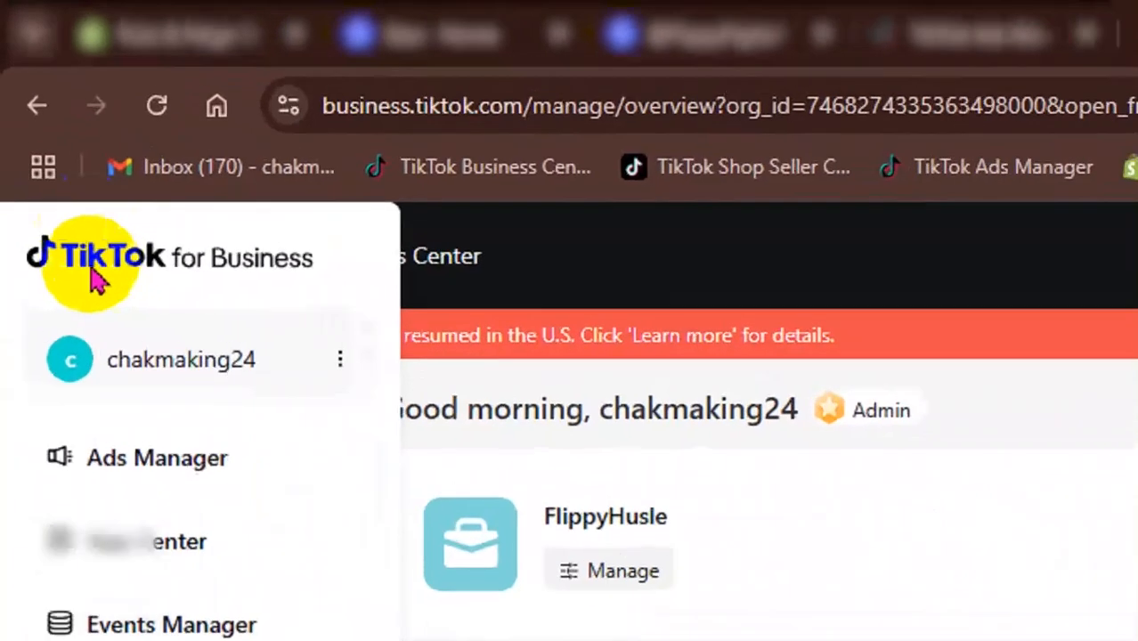
pyautogui.click(367, 164)
pyautogui.click(42, 129)
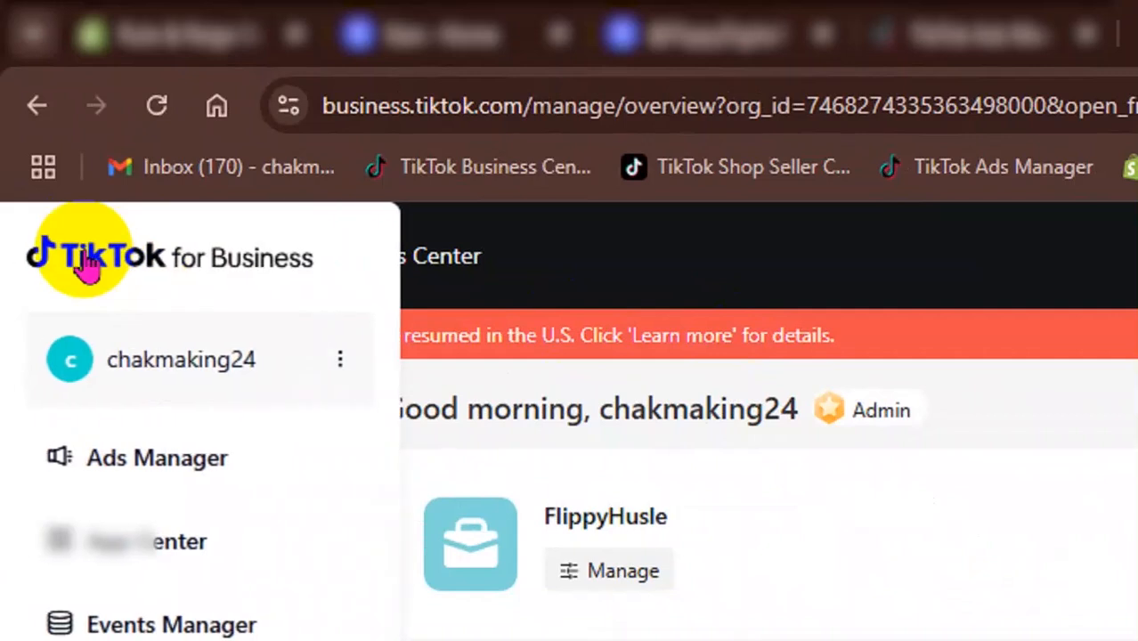
pyautogui.moveTo(86, 249)
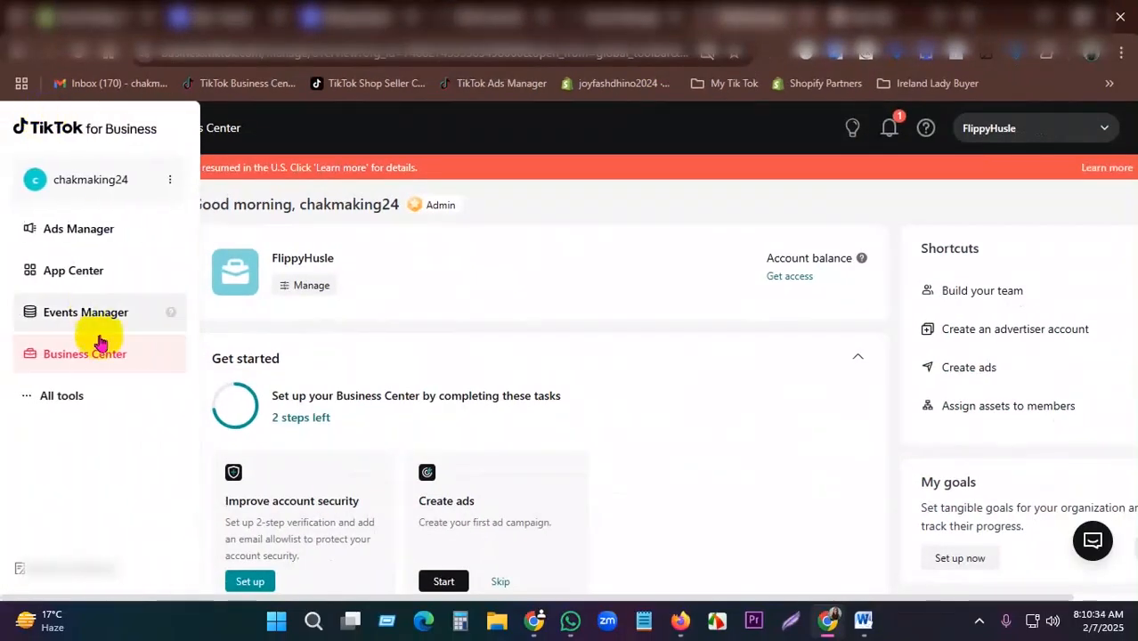
pyautogui.click(123, 315)
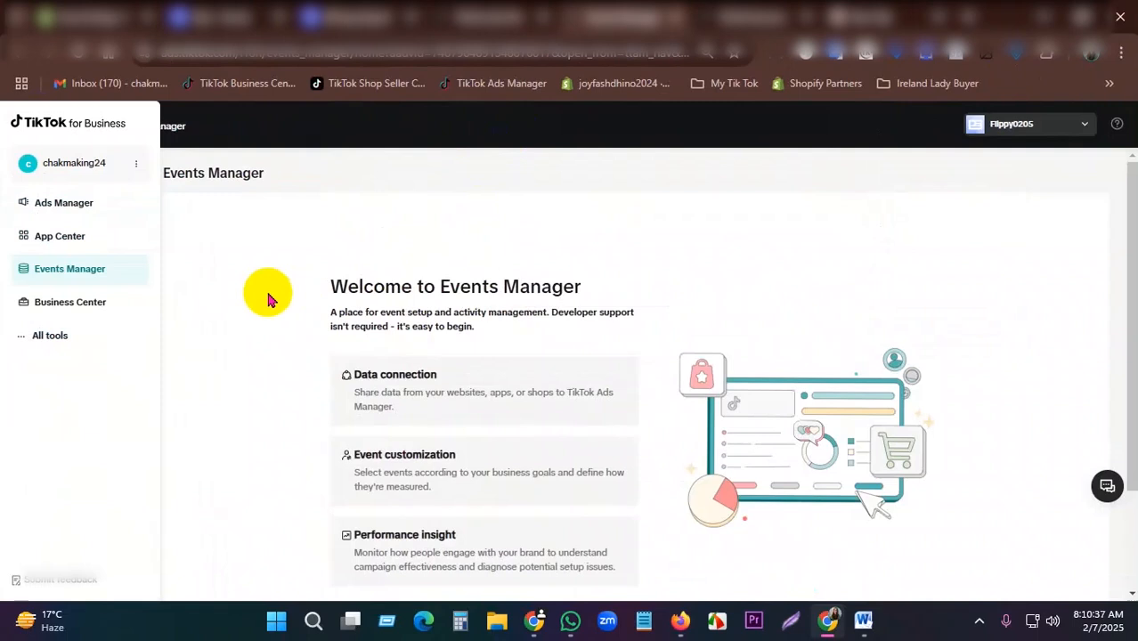
pyautogui.scroll(-2, 238, 336)
pyautogui.scroll(2, 224, 264)
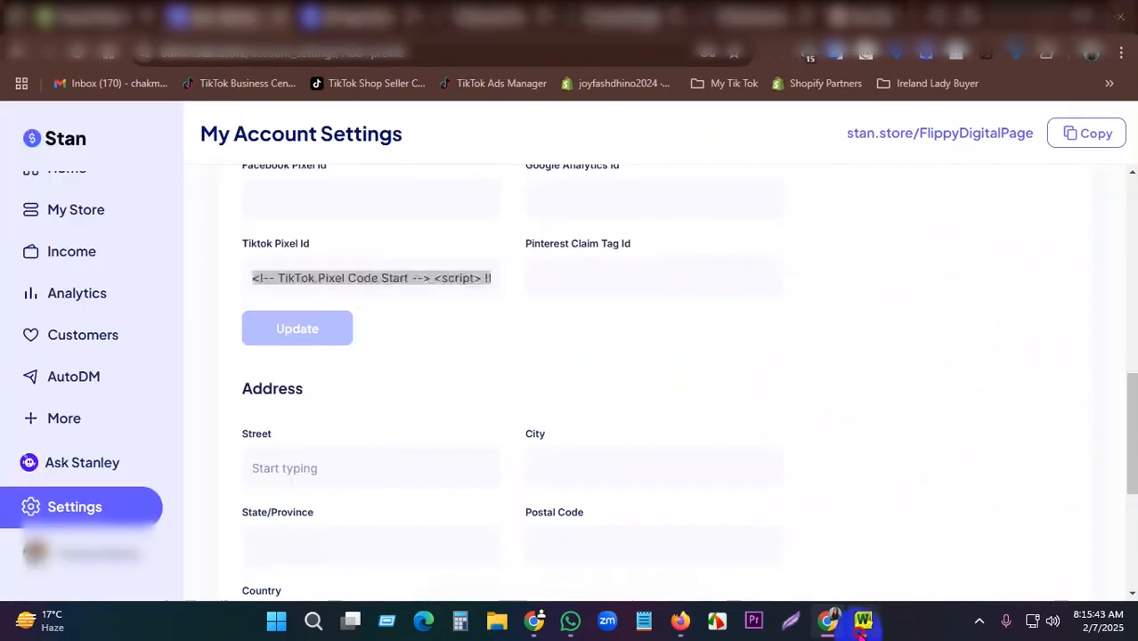
# Step: Switch to Word and review the TikTok pixel base code down to its end
pyautogui.click(863, 621)
pyautogui.moveTo(373, 274); pyautogui.dragTo(1003, 481)
pyautogui.click(432, 261)
pyautogui.moveTo(198, 140); pyautogui.dragTo(942, 528)
pyautogui.click(880, 452)
pyautogui.scroll(-3, 846, 481)
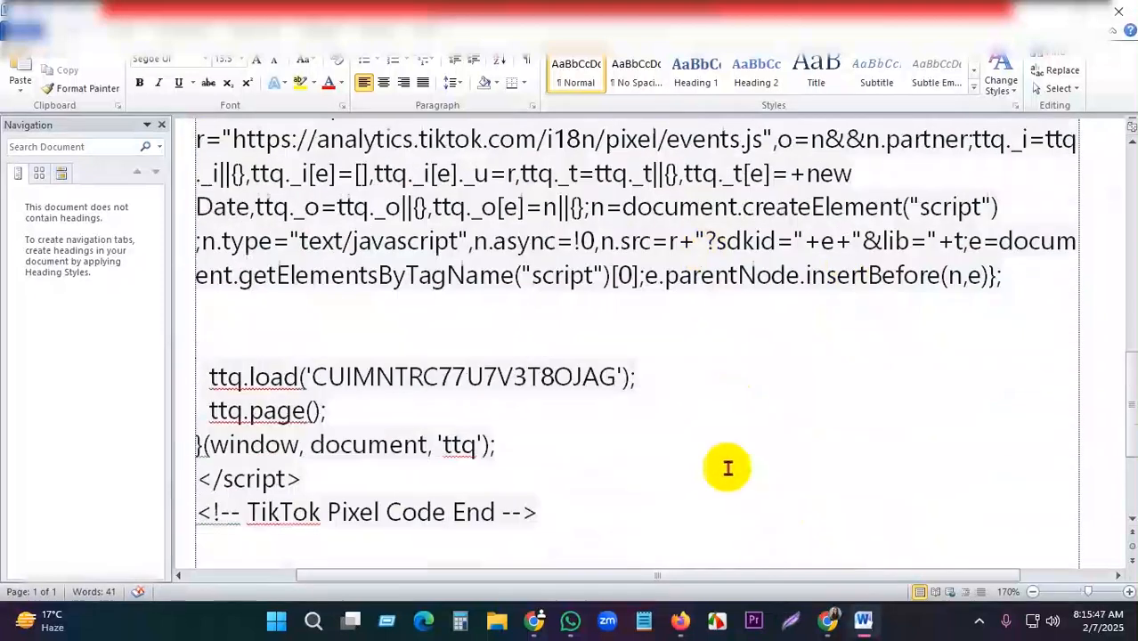
# Step: Compare the Tiktok Pixel Id entry in the Stan account settings in Chrome with the pixel code in Word
pyautogui.click(827, 621)
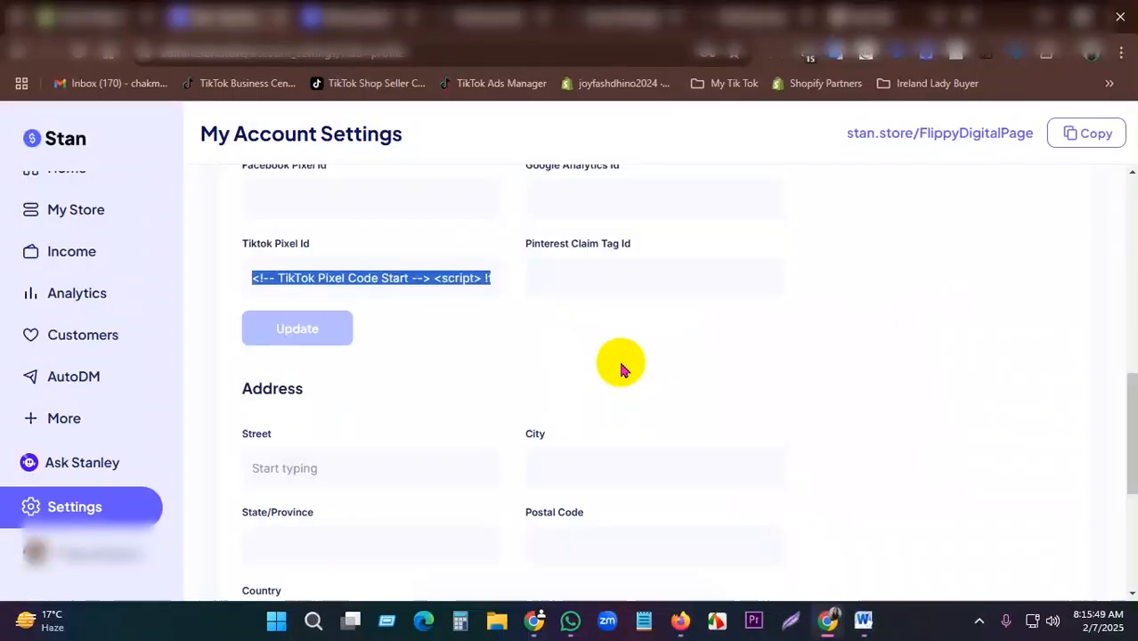
pyautogui.click(863, 621)
pyautogui.scroll(-1, 629, 377)
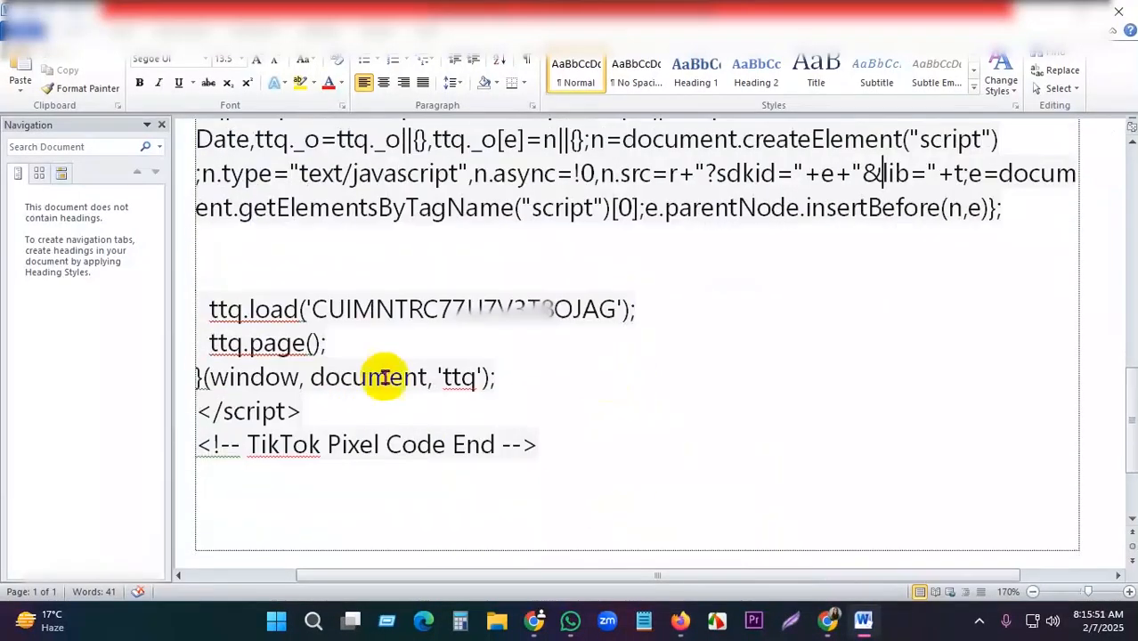
pyautogui.scroll(2, 806, 517)
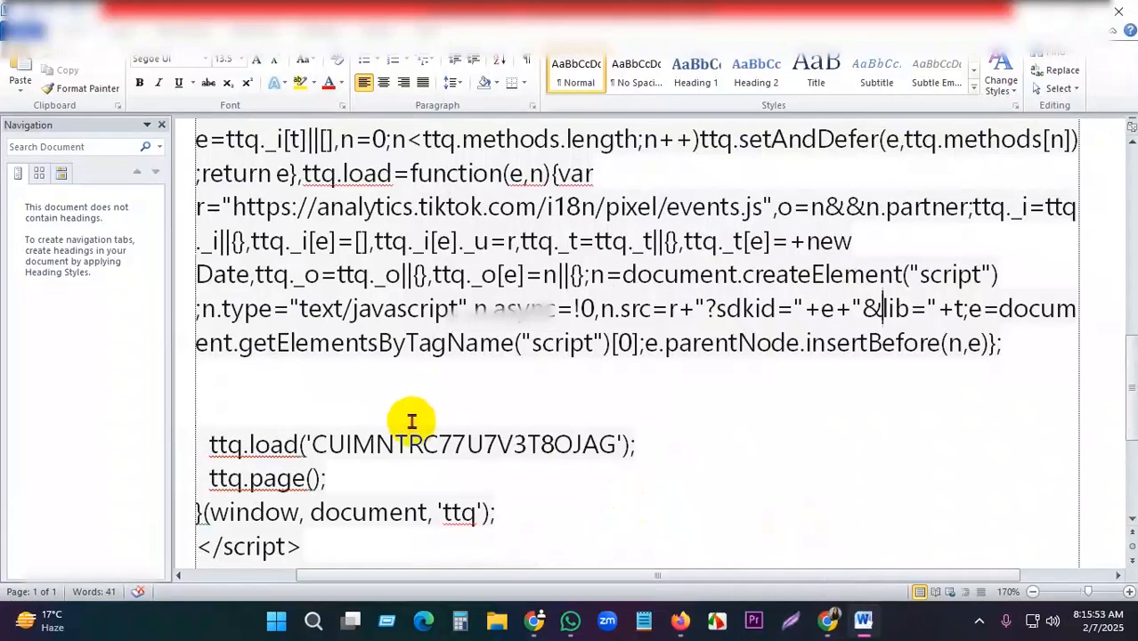
pyautogui.scroll(-1, 783, 516)
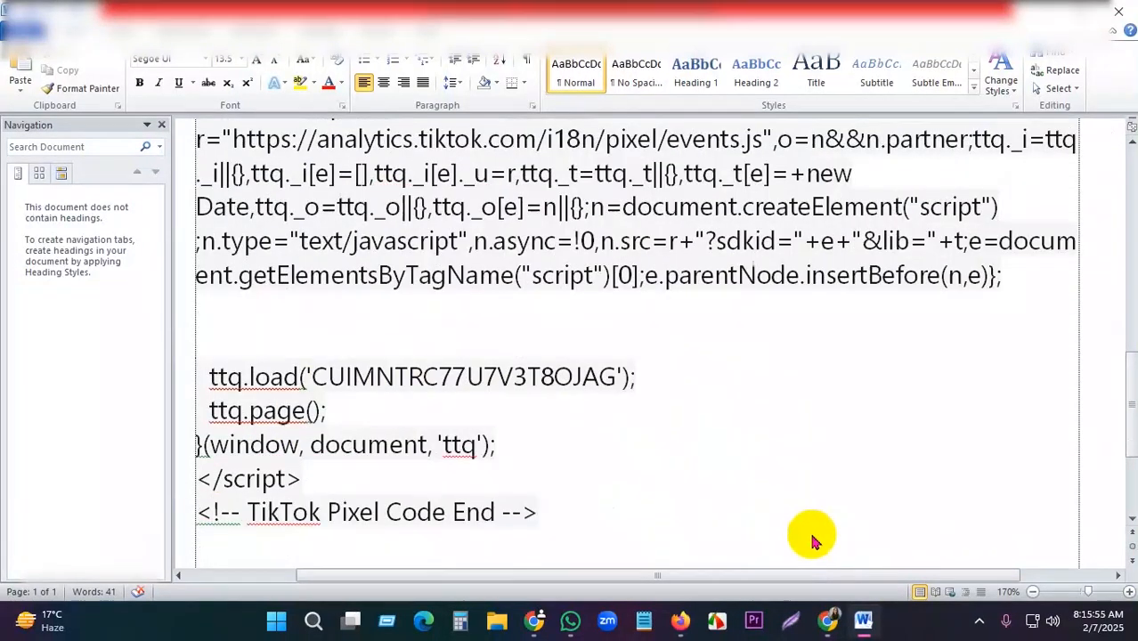
pyautogui.click(828, 621)
pyautogui.scroll(6, 509, 333)
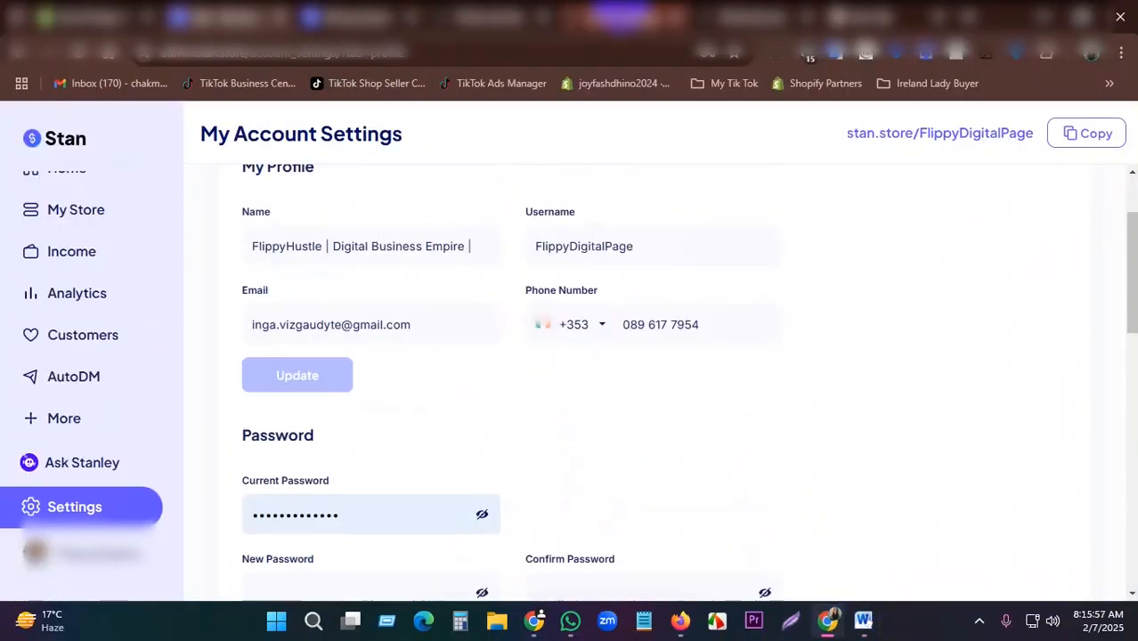
# Step: Switch to Word and examine the pixel code from the ttq.load line back up to its beginning
pyautogui.click(863, 621)
pyautogui.scroll(2, 489, 242)
pyautogui.scroll(-1, 621, 358)
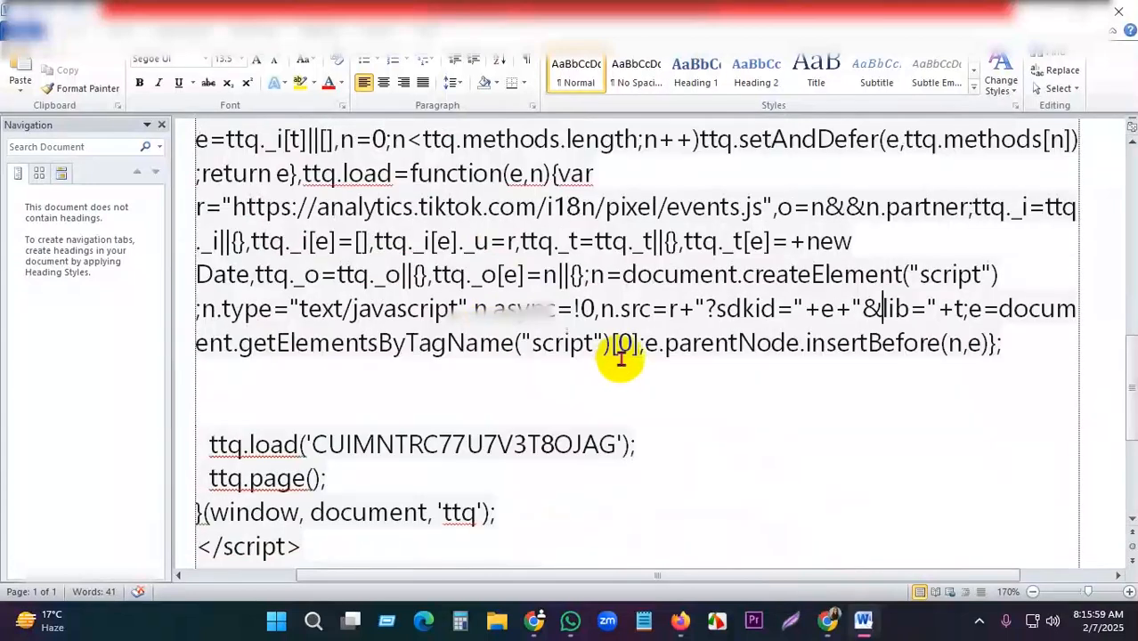
pyautogui.scroll(-1, 522, 331)
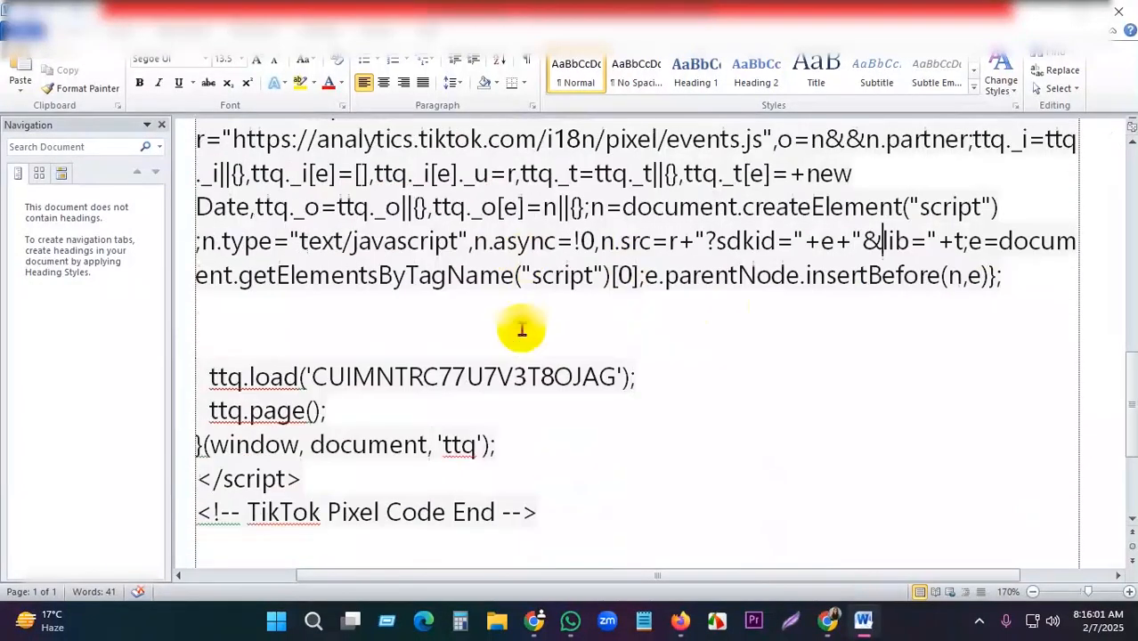
pyautogui.moveTo(647, 276); pyautogui.dragTo(964, 283)
pyautogui.click(666, 285)
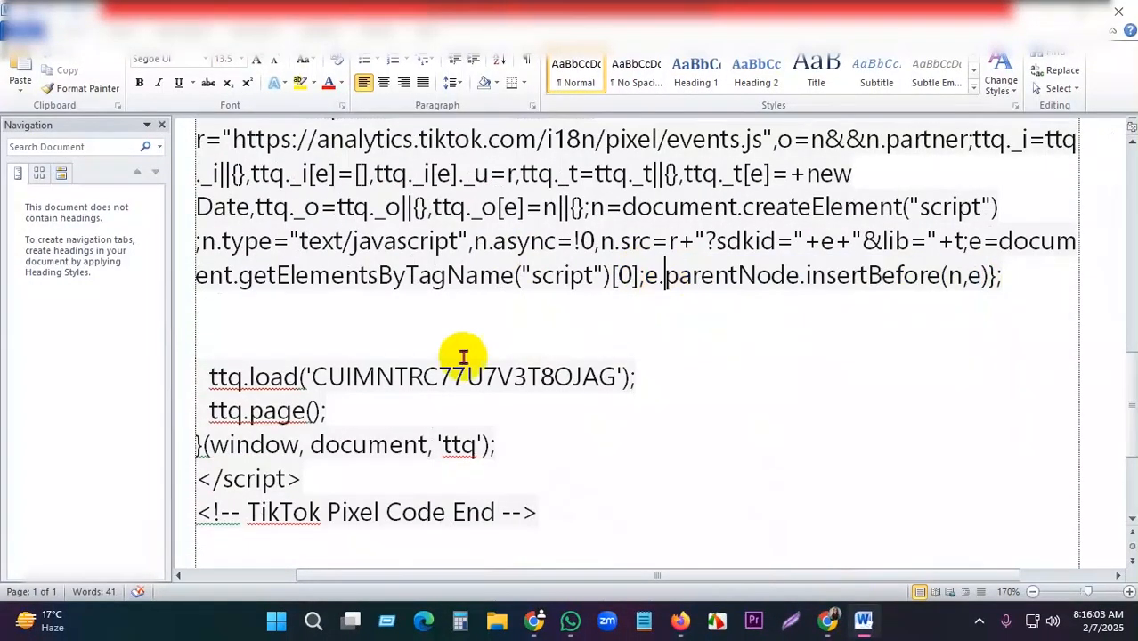
pyautogui.scroll(3, 473, 359)
pyautogui.scroll(3, 522, 361)
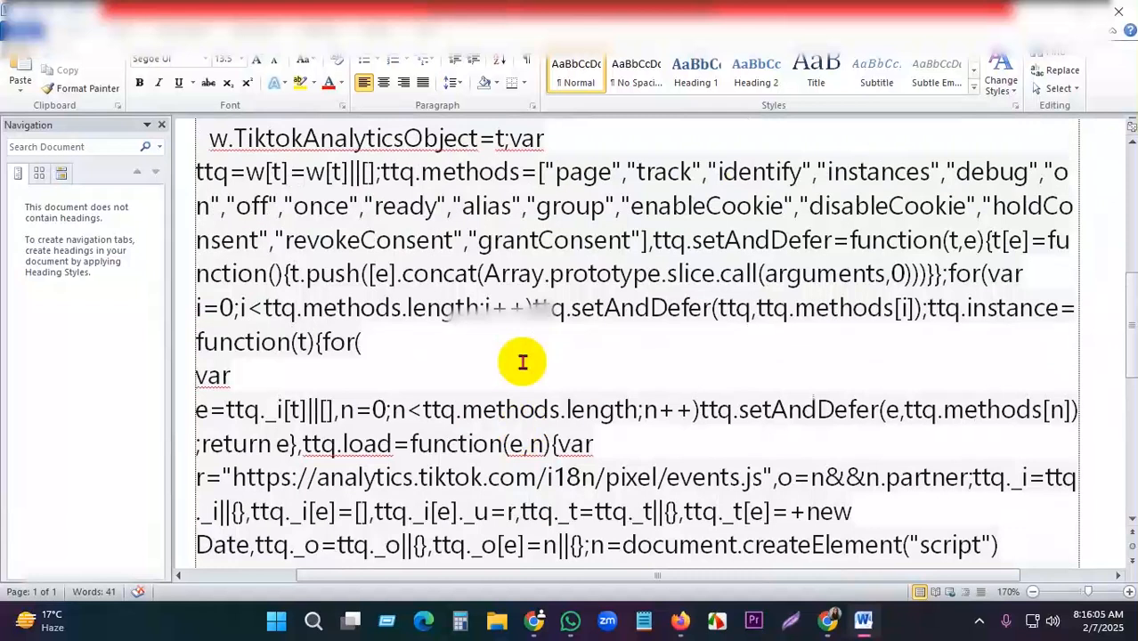
# Step: Switch back to Chrome, check the Set up events stage in Events Manager and return to the Business Center
pyautogui.click(827, 621)
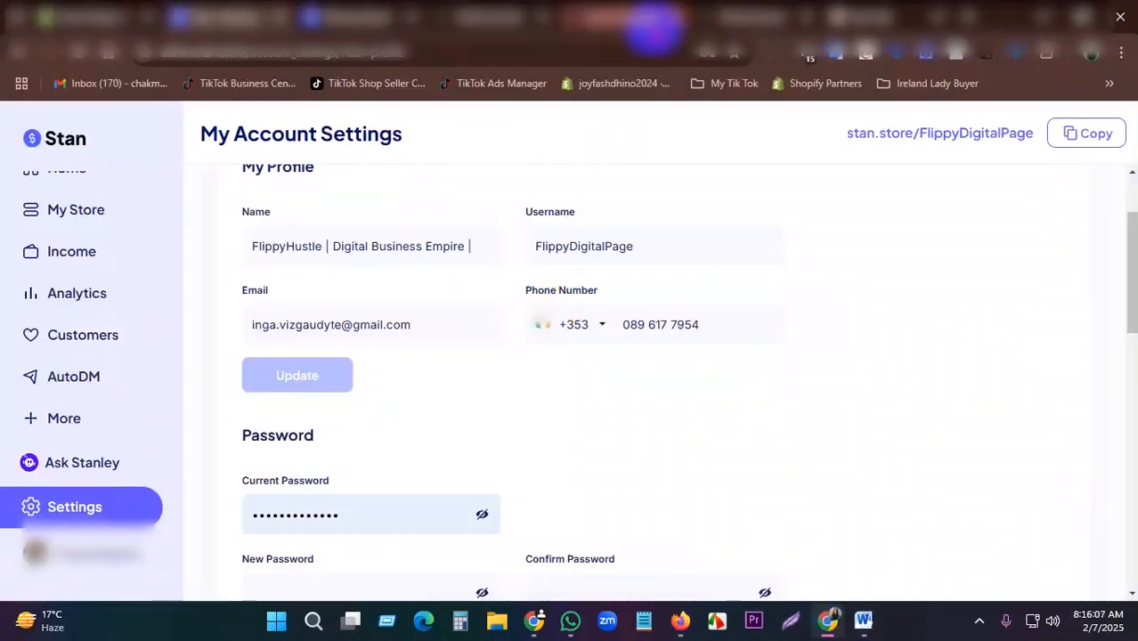
pyautogui.click(652, 16)
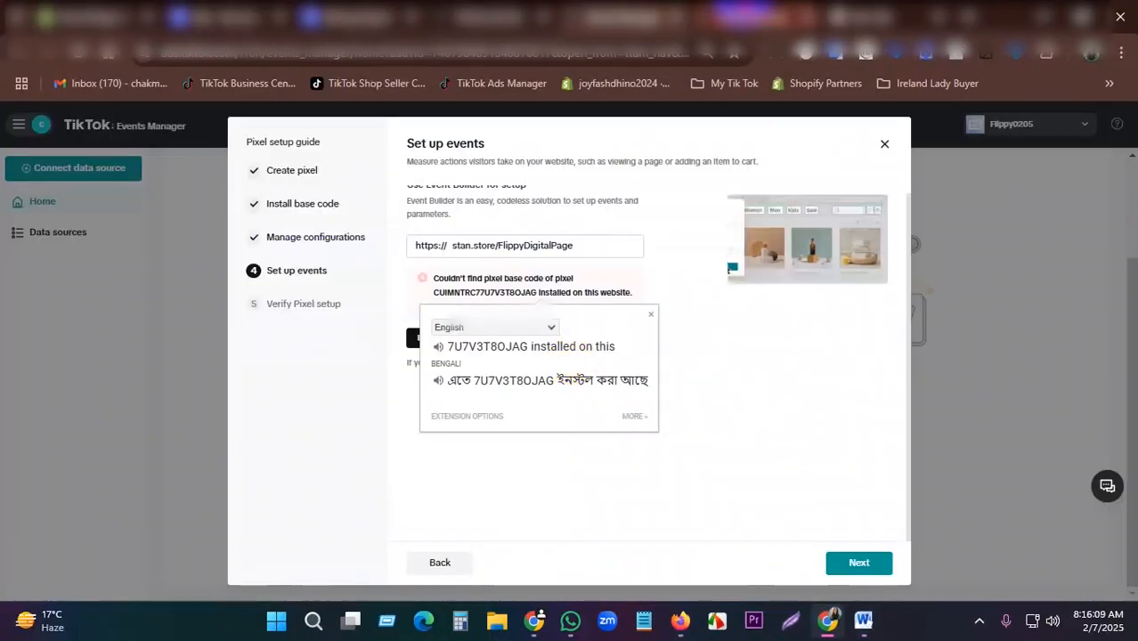
pyautogui.click(721, 16)
pyautogui.scroll(-3, 325, 356)
pyautogui.scroll(-3, 268, 374)
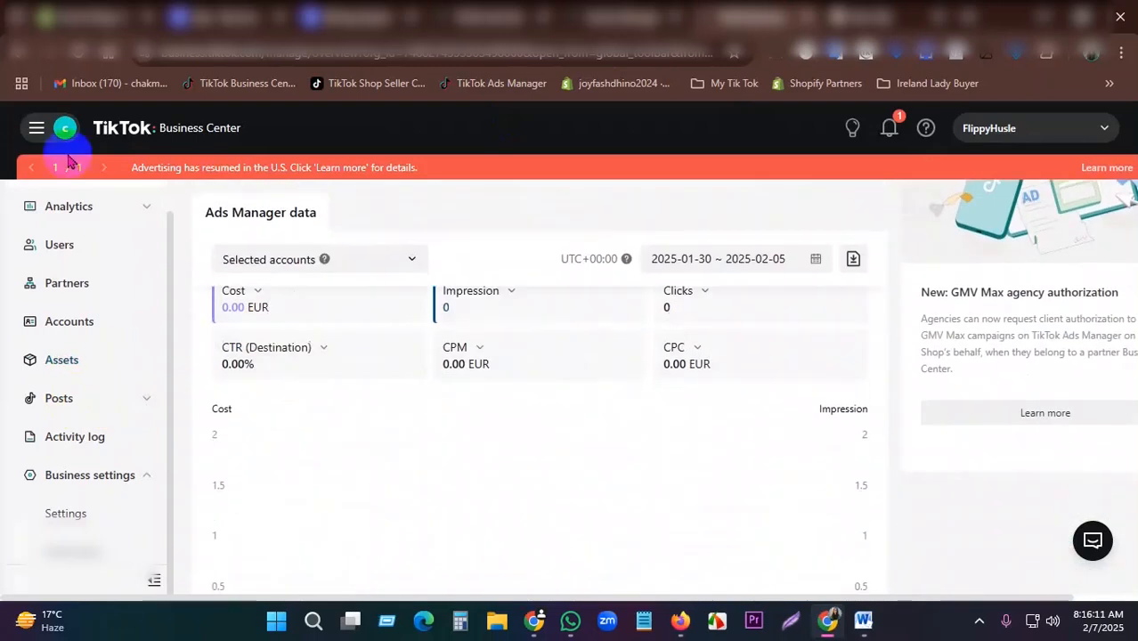
# Step: Look over the Business Center overview's Get started tasks and close the experience survey page
pyautogui.click(37, 128)
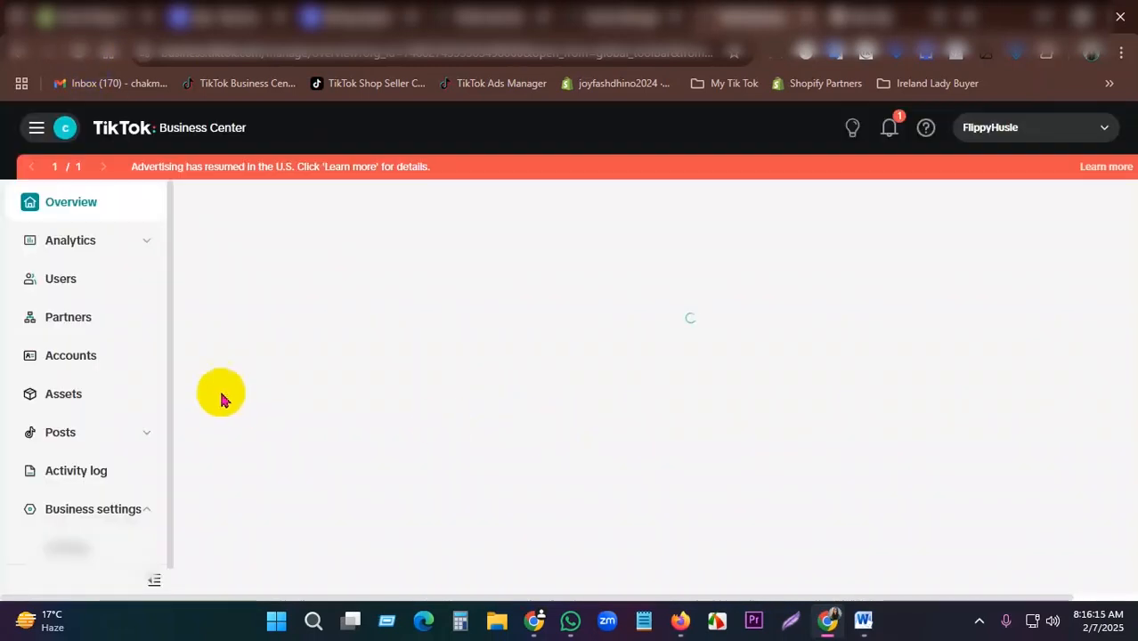
pyautogui.scroll(-2, 357, 400)
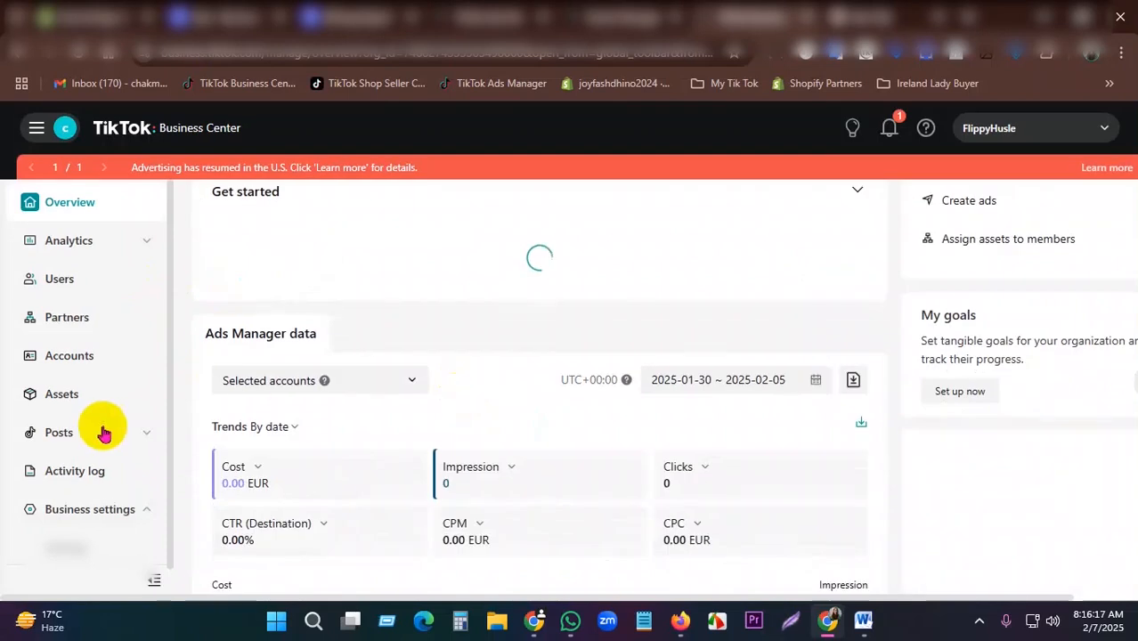
pyautogui.scroll(-1, 105, 410)
pyautogui.scroll(1, 96, 426)
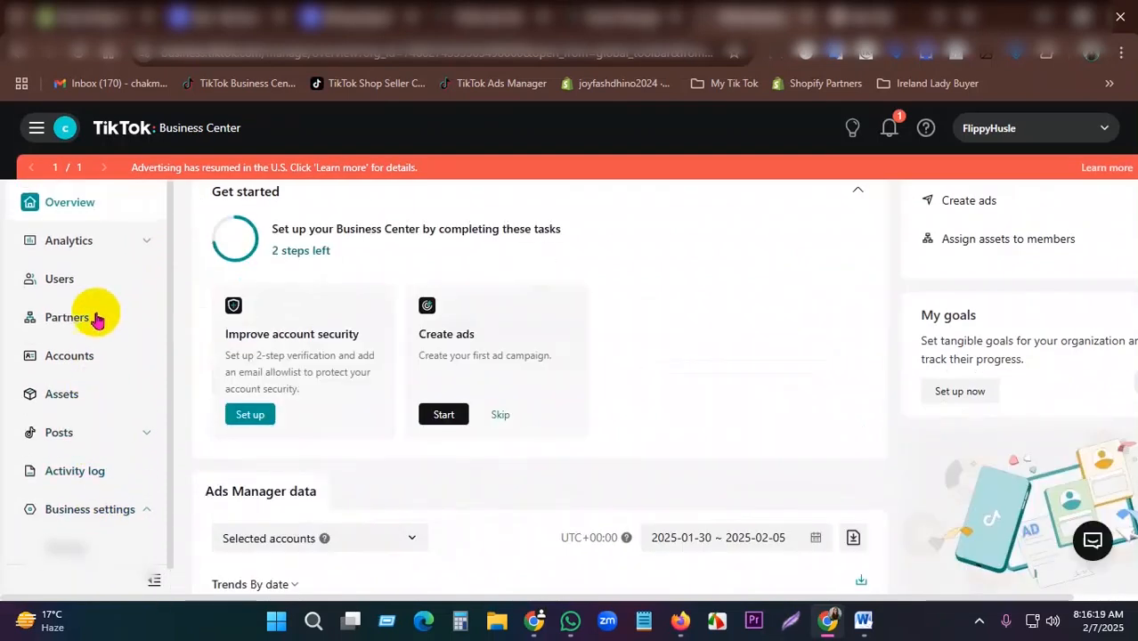
pyautogui.click(93, 318)
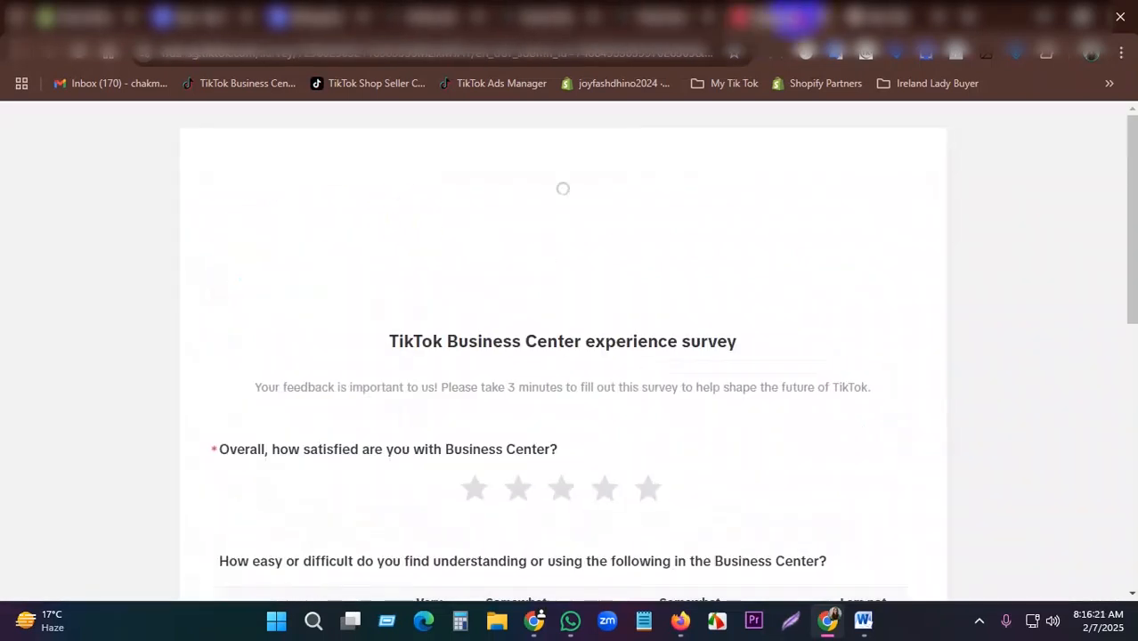
pyautogui.click(826, 17)
# Step: Open the Business Center assets and show the details of the Stan Store TikTok Pixel
pyautogui.scroll(-1, 98, 446)
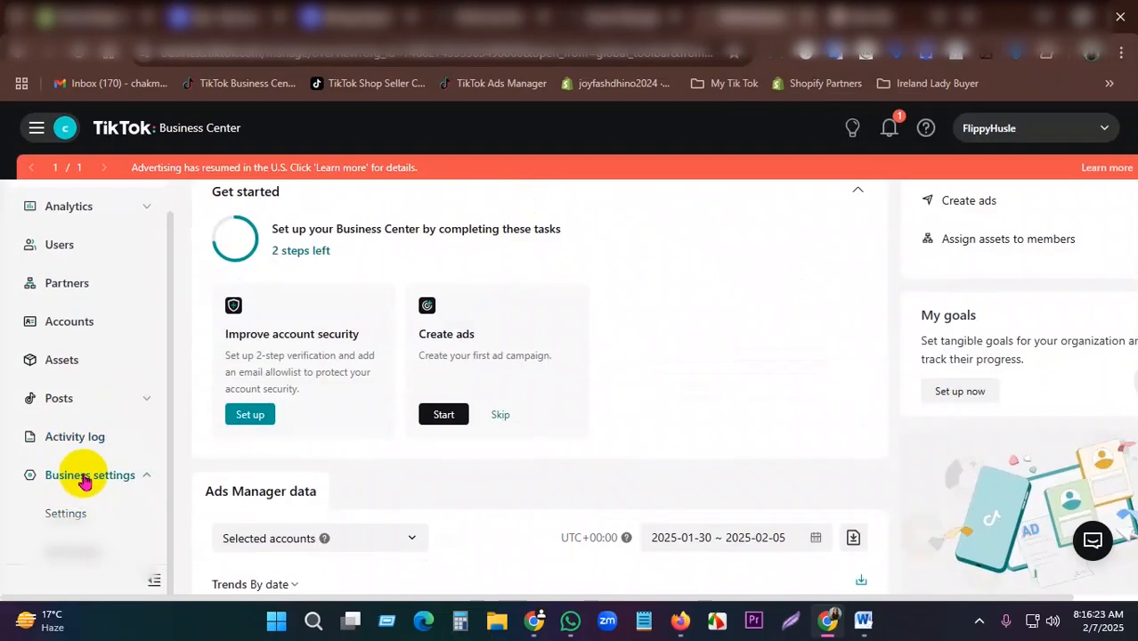
pyautogui.scroll(1, 77, 430)
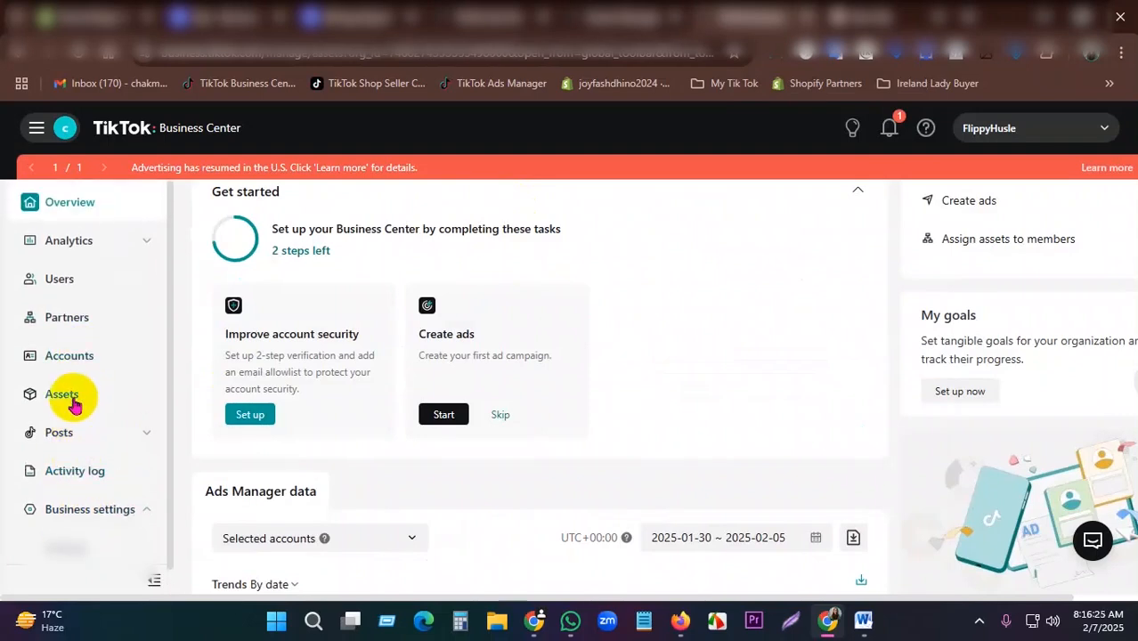
pyautogui.click(62, 394)
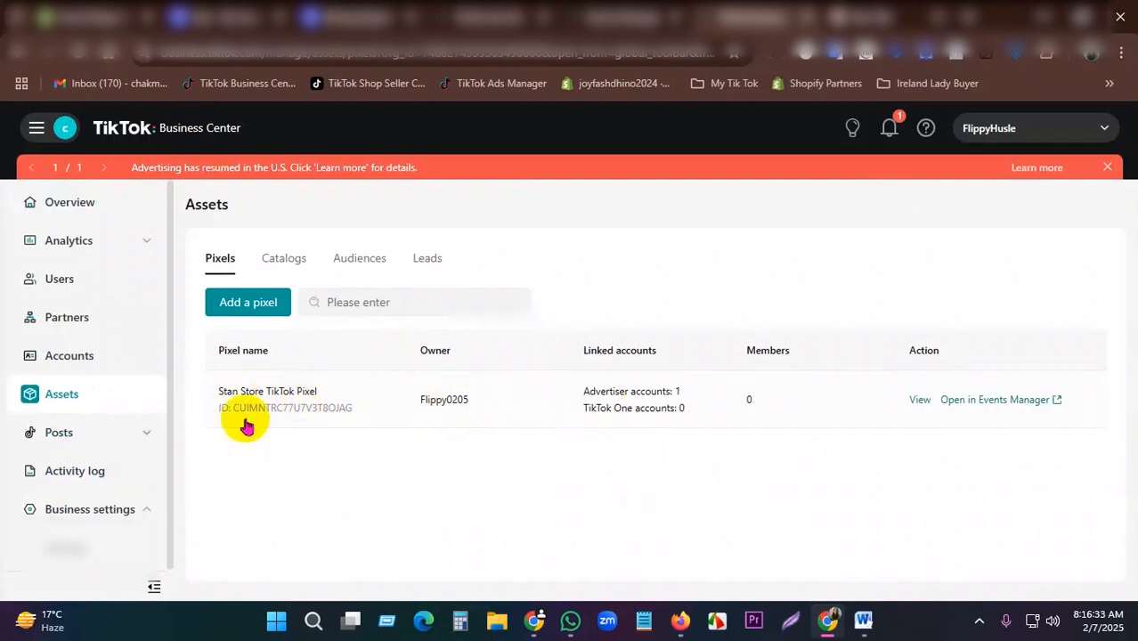
pyautogui.moveTo(233, 411); pyautogui.dragTo(376, 423)
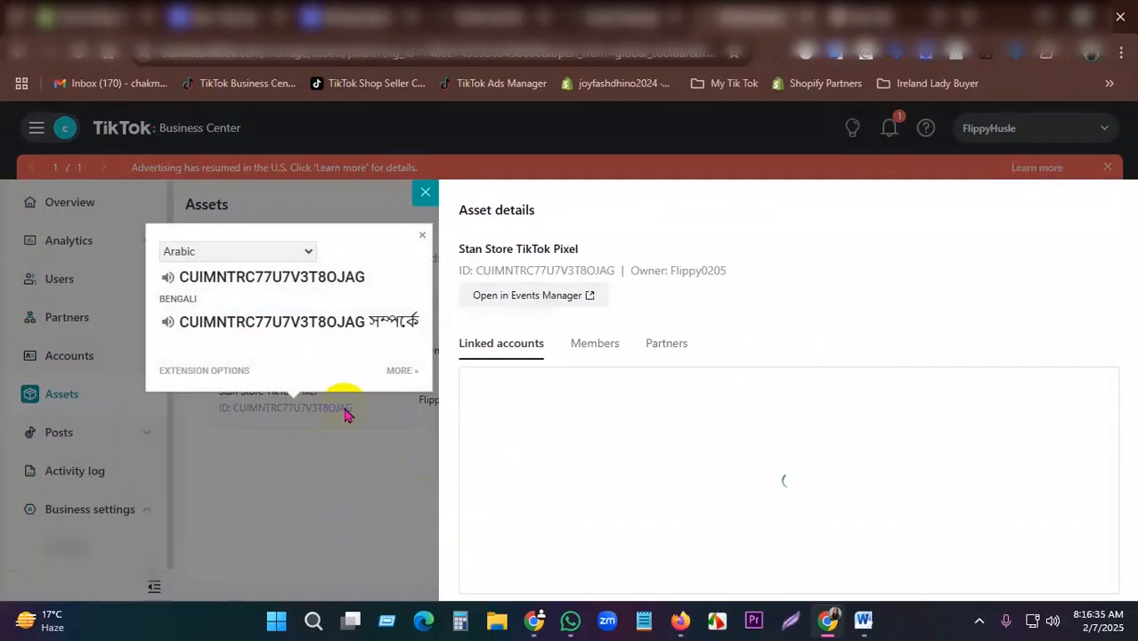
pyautogui.click(341, 419)
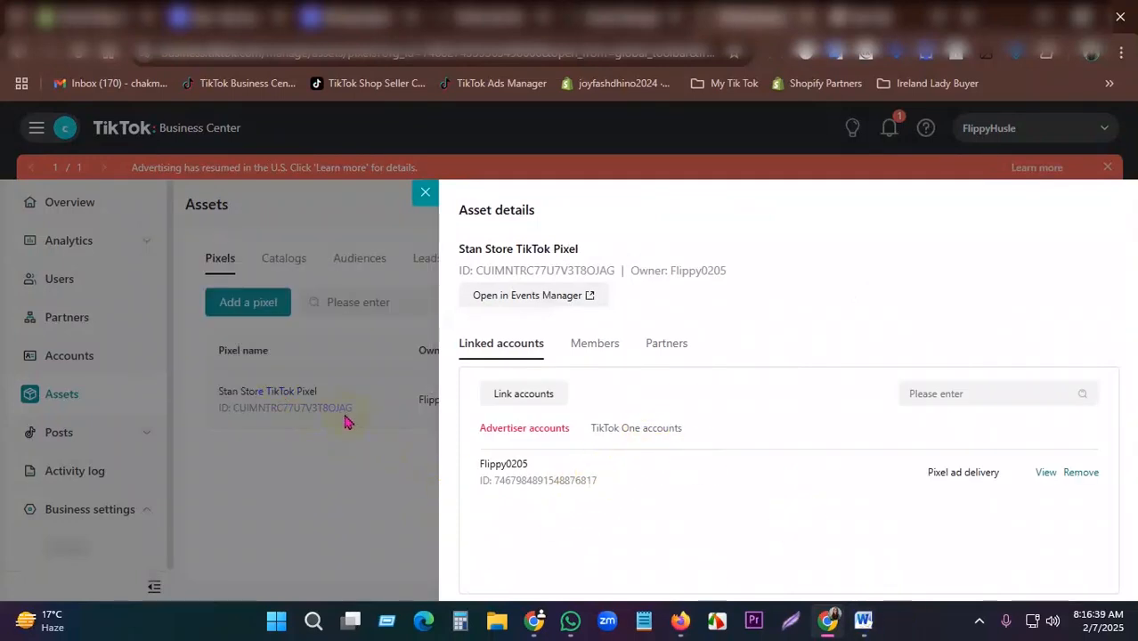
# Step: Switch to Word and check the pixel ID in the ttq.load line of the pixel code
pyautogui.click(863, 620)
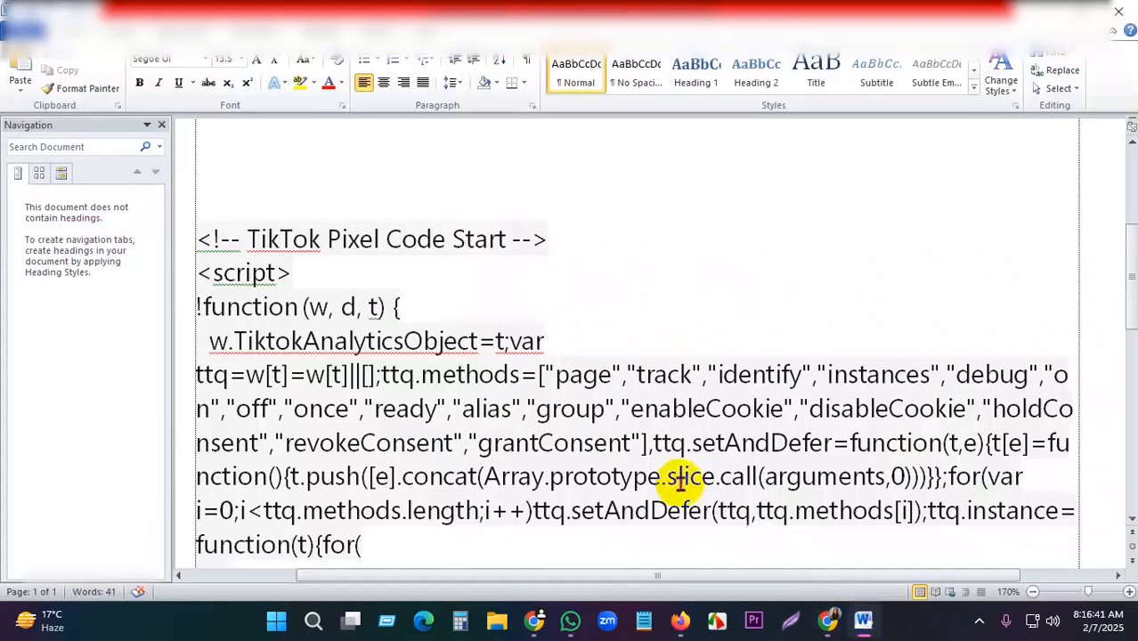
pyautogui.scroll(-2, 677, 481)
pyautogui.scroll(-3, 676, 484)
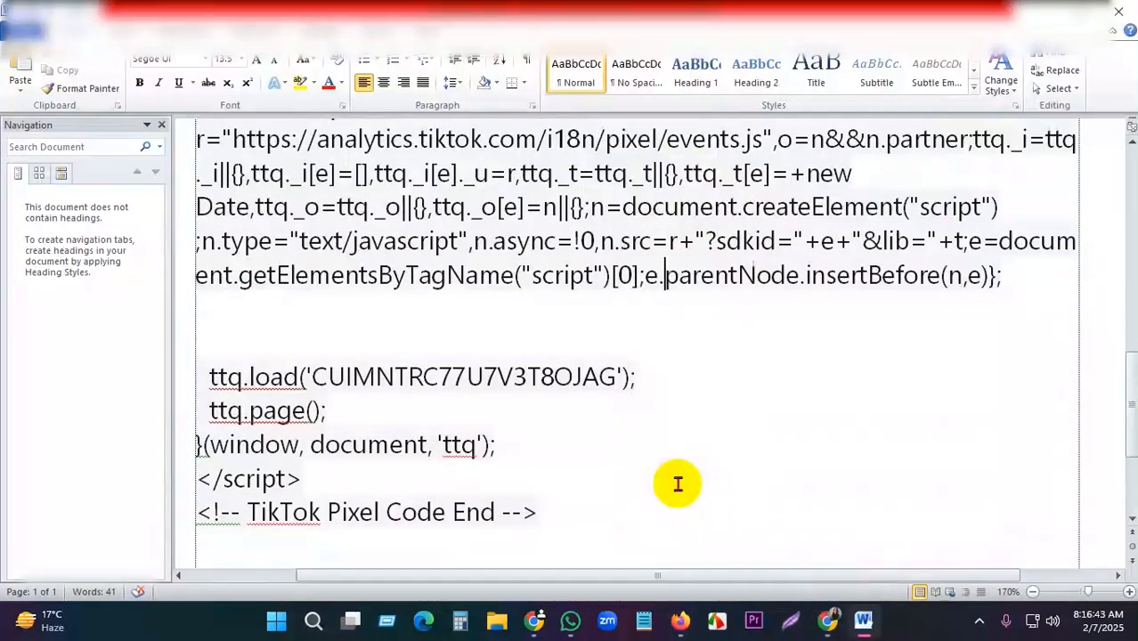
pyautogui.moveTo(609, 377)
pyautogui.mouseDown()
pyautogui.moveTo(317, 375)
pyautogui.moveTo(621, 376)
pyautogui.mouseUp()
pyautogui.click(329, 374)
pyautogui.click(621, 376)
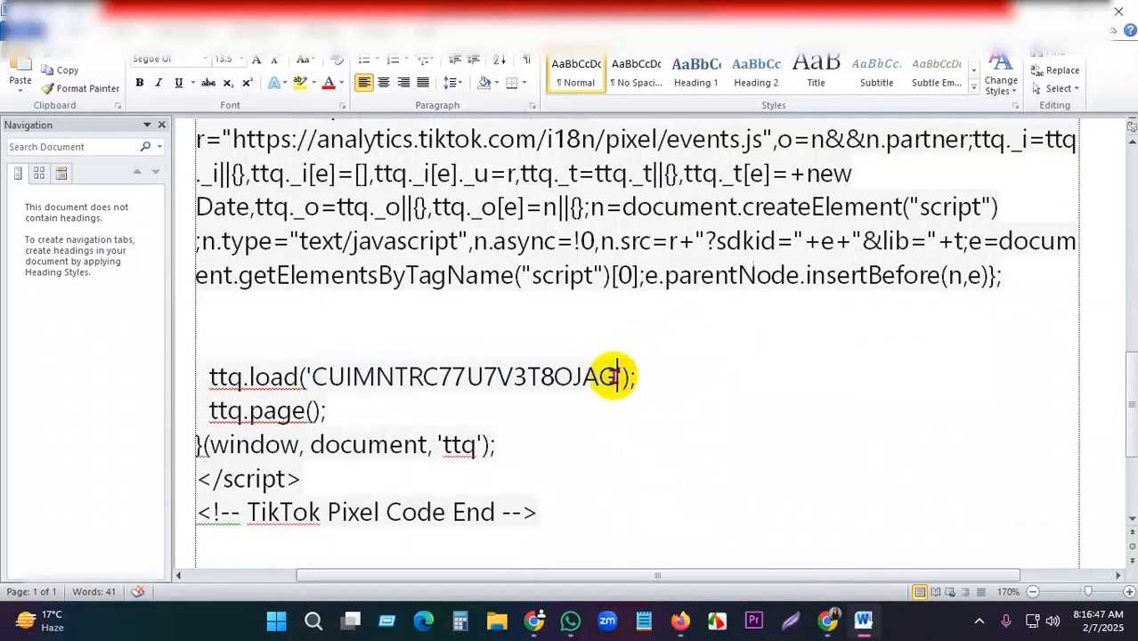
pyautogui.scroll(4, 841, 361)
# Step: Switch back to Chrome to the asset details of the Stan Store TikTok Pixel
pyautogui.click(850, 627)
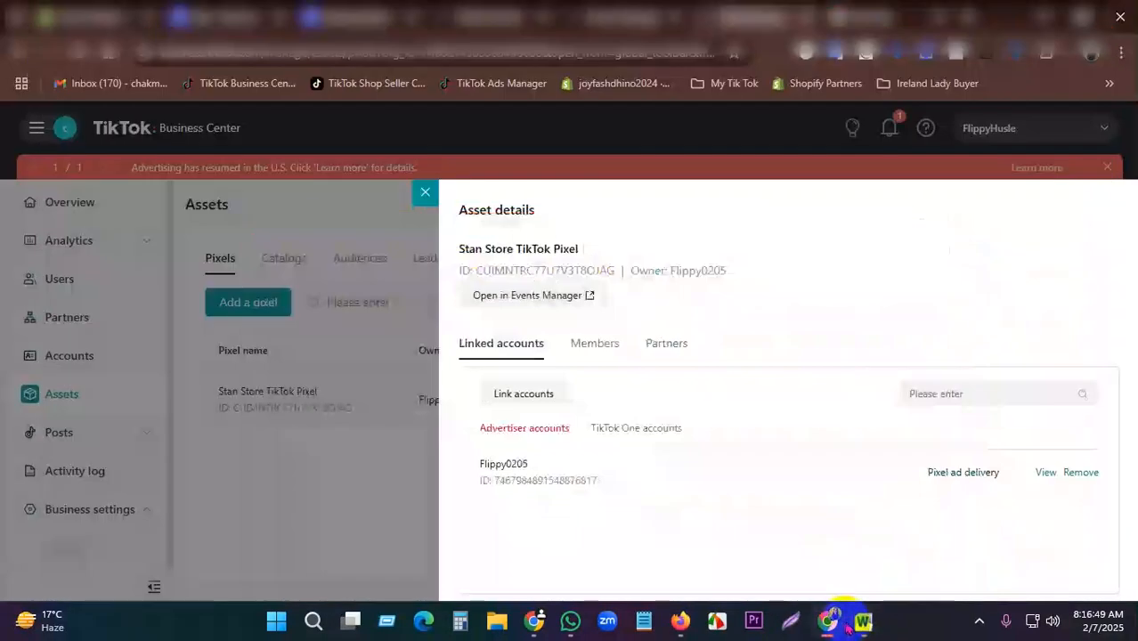
pyautogui.click(840, 625)
pyautogui.click(826, 618)
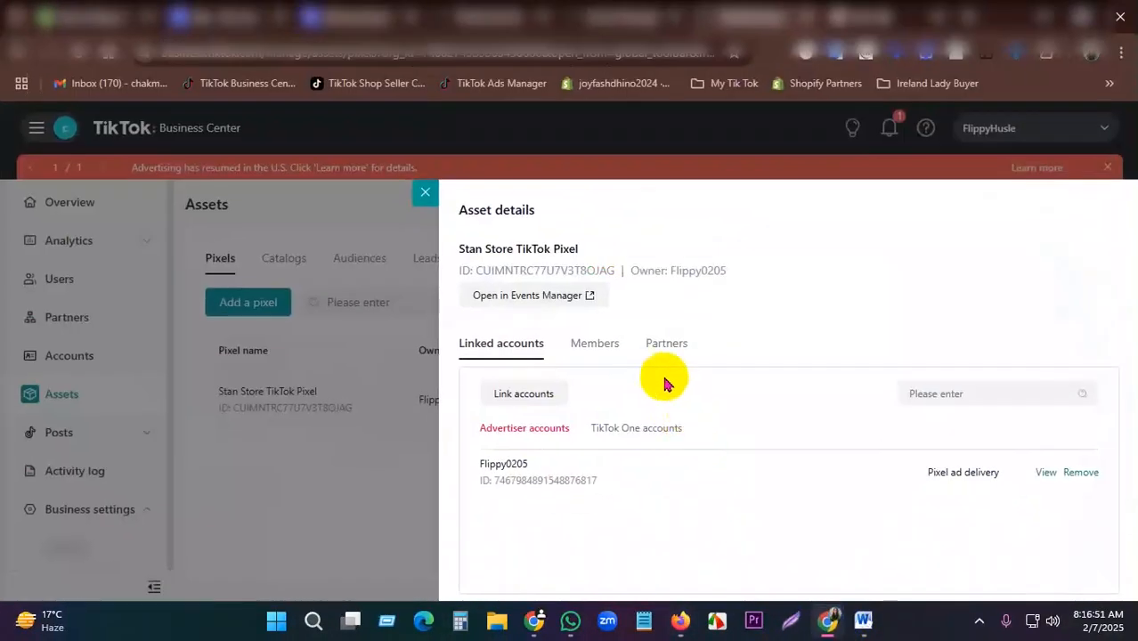
# Step: Compare the pixel ID in the Events Manager setup error with the ttq.load line of the pixel code in Word
pyautogui.click(639, 11)
pyautogui.click(859, 625)
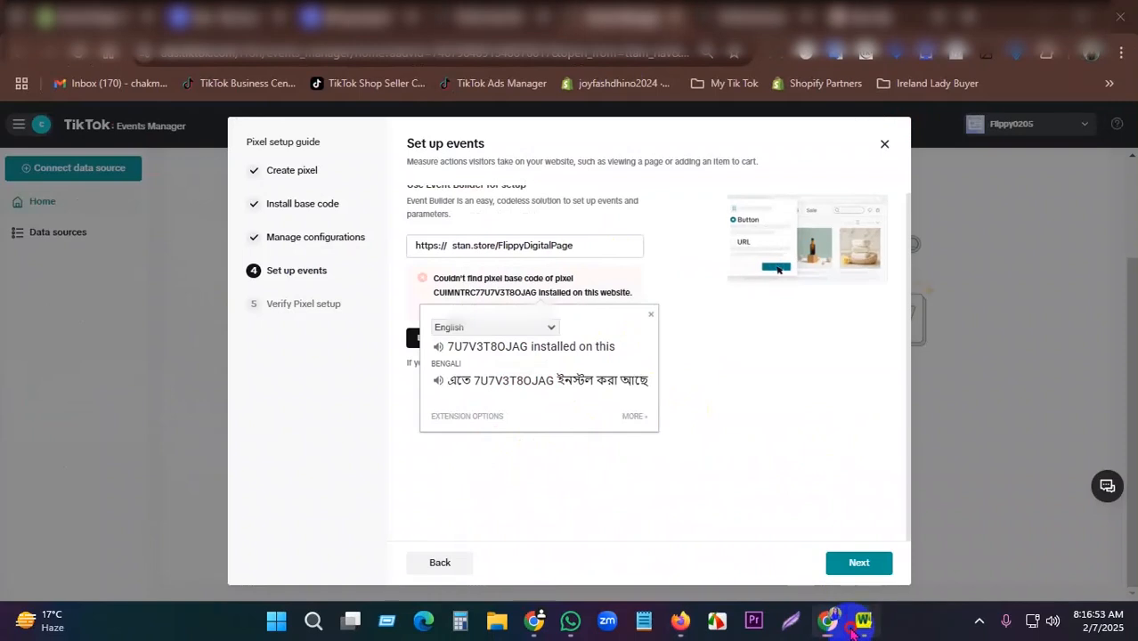
pyautogui.scroll(-3, 429, 459)
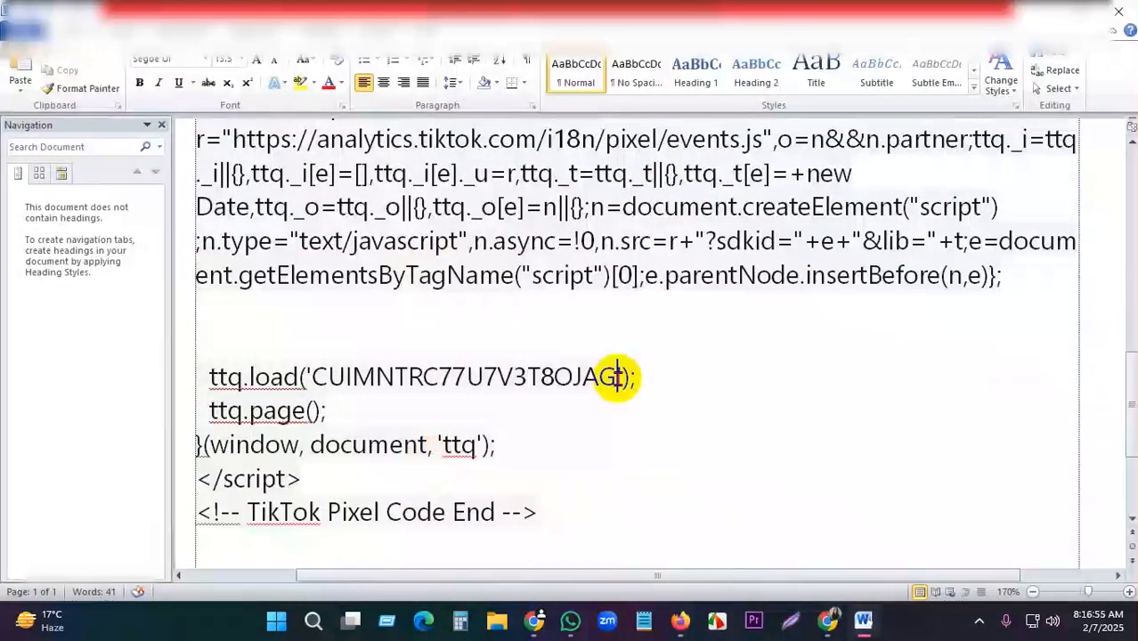
pyautogui.moveTo(616, 376); pyautogui.dragTo(312, 376)
pyautogui.click(828, 621)
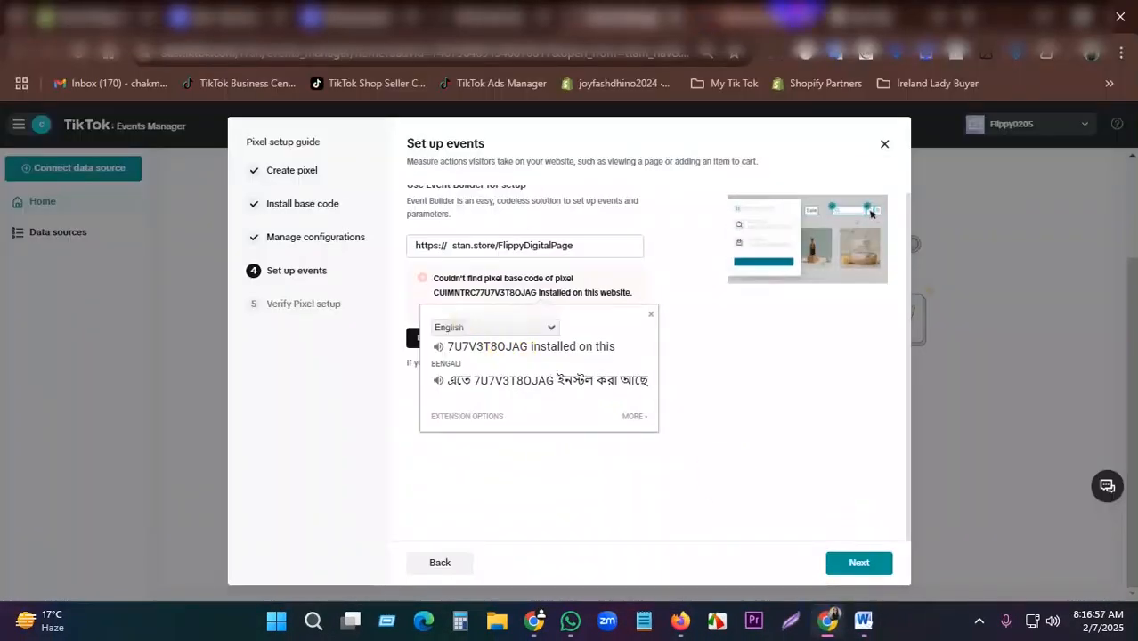
# Step: Return to the Business Center assets and check the Stan Store TikTok Pixel's ID and linked advertiser account ID
pyautogui.click(773, 11)
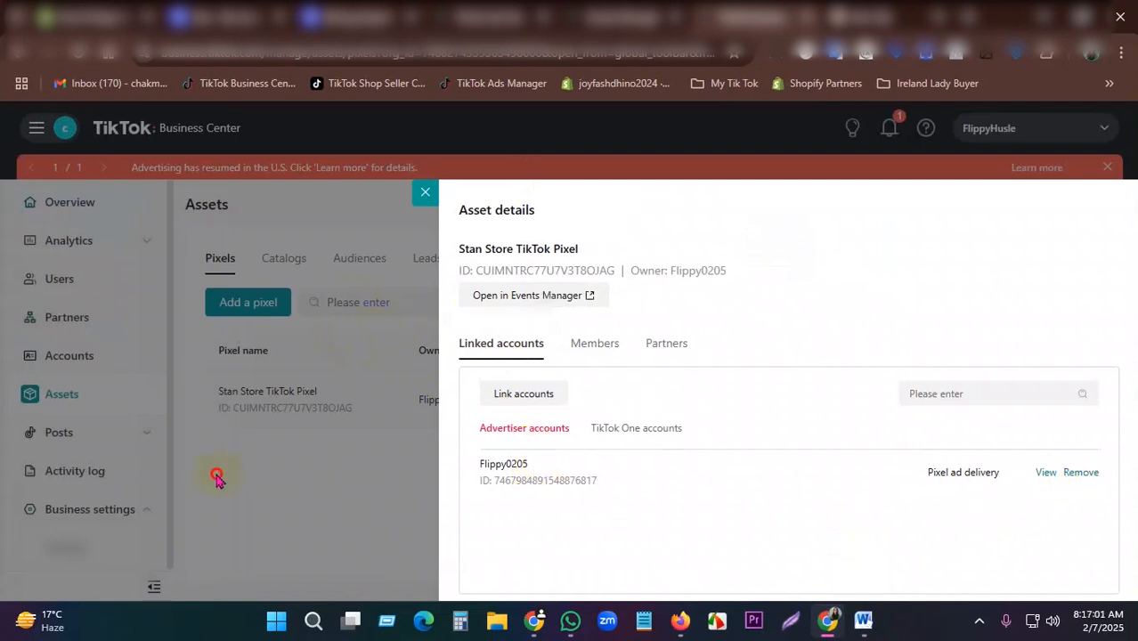
pyautogui.click(424, 192)
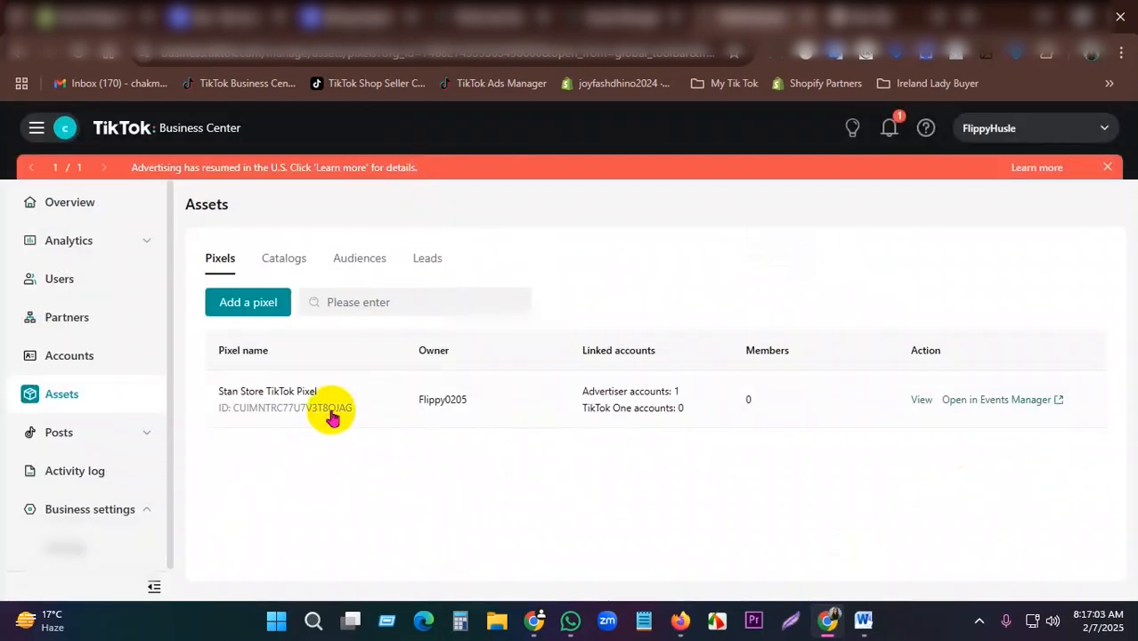
pyautogui.click(332, 416)
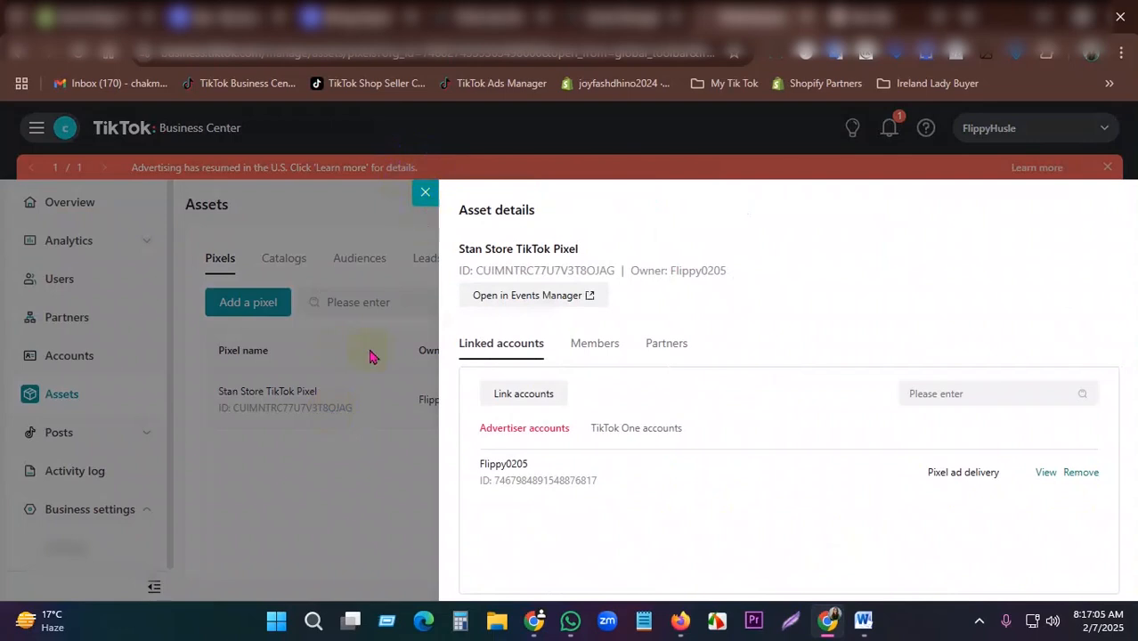
pyautogui.click(426, 192)
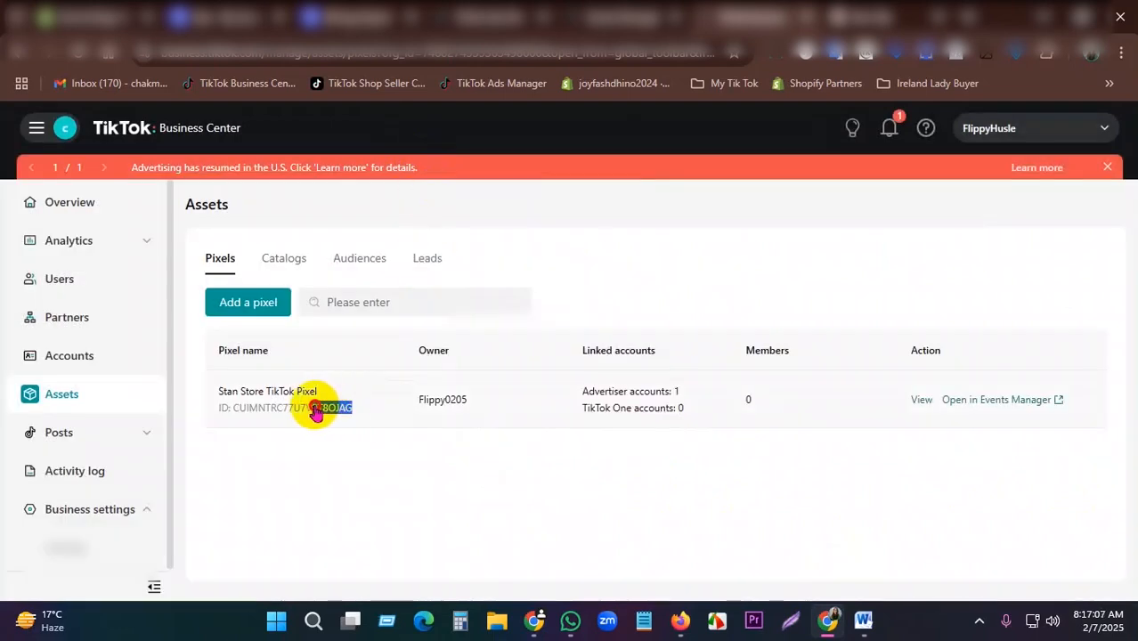
pyautogui.click(233, 416)
pyautogui.rightClick(249, 411)
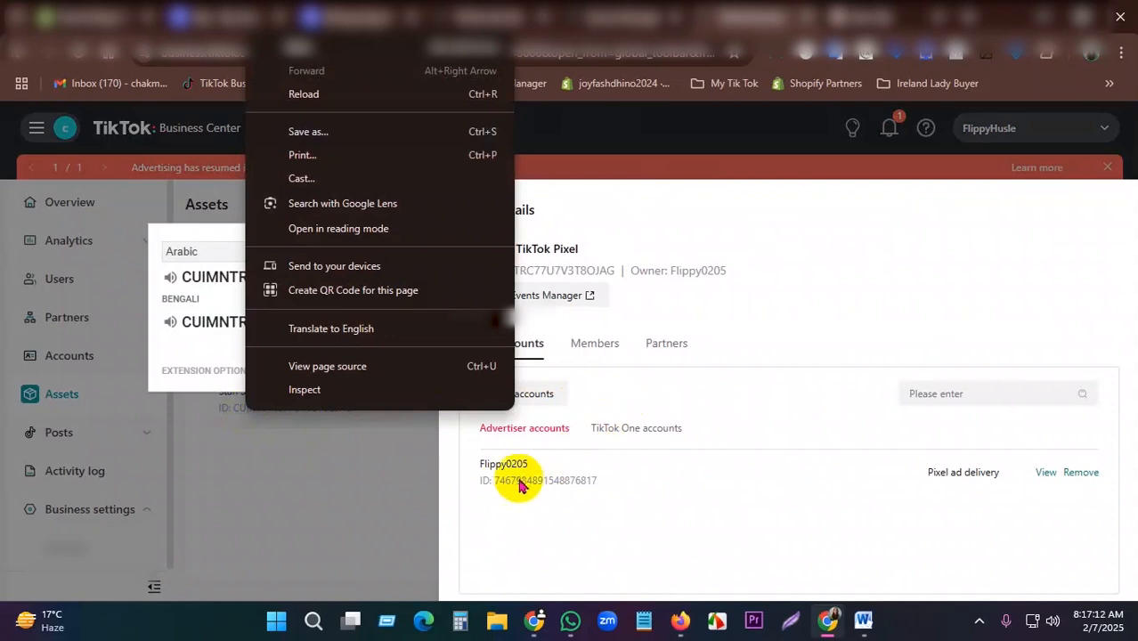
pyautogui.moveTo(497, 482); pyautogui.dragTo(546, 480)
pyautogui.click(634, 476)
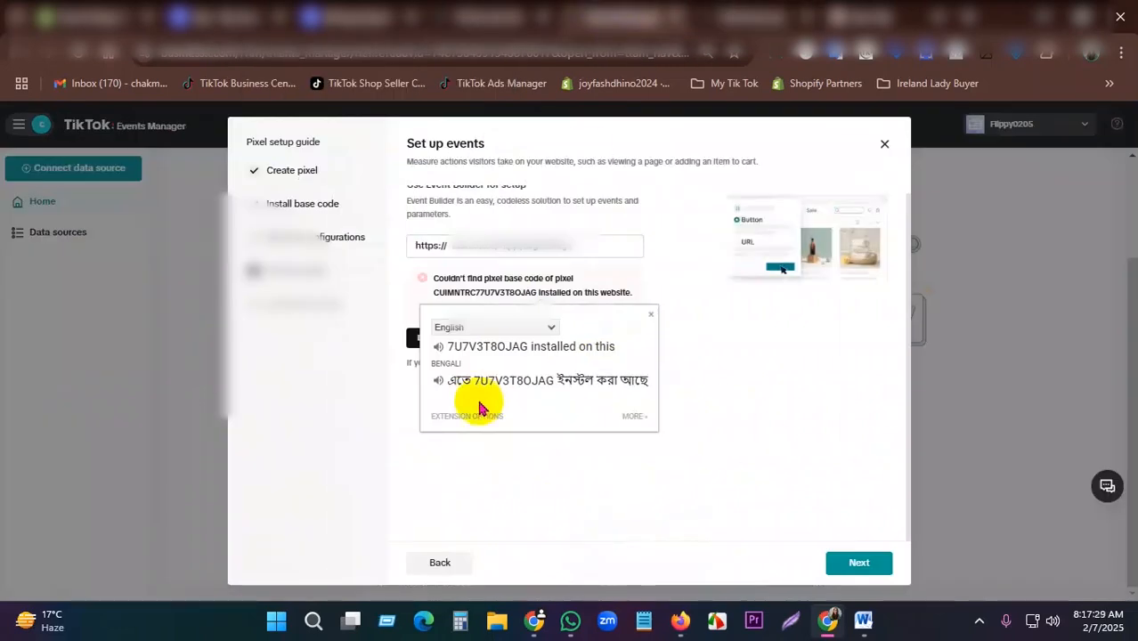
# Step: Launch Event Builder for stan.store/FlippyDigitalPage from the Set up events stage in Events Manager
pyautogui.click(605, 247)
pyautogui.moveTo(586, 243); pyautogui.dragTo(417, 338)
pyautogui.click(481, 337)
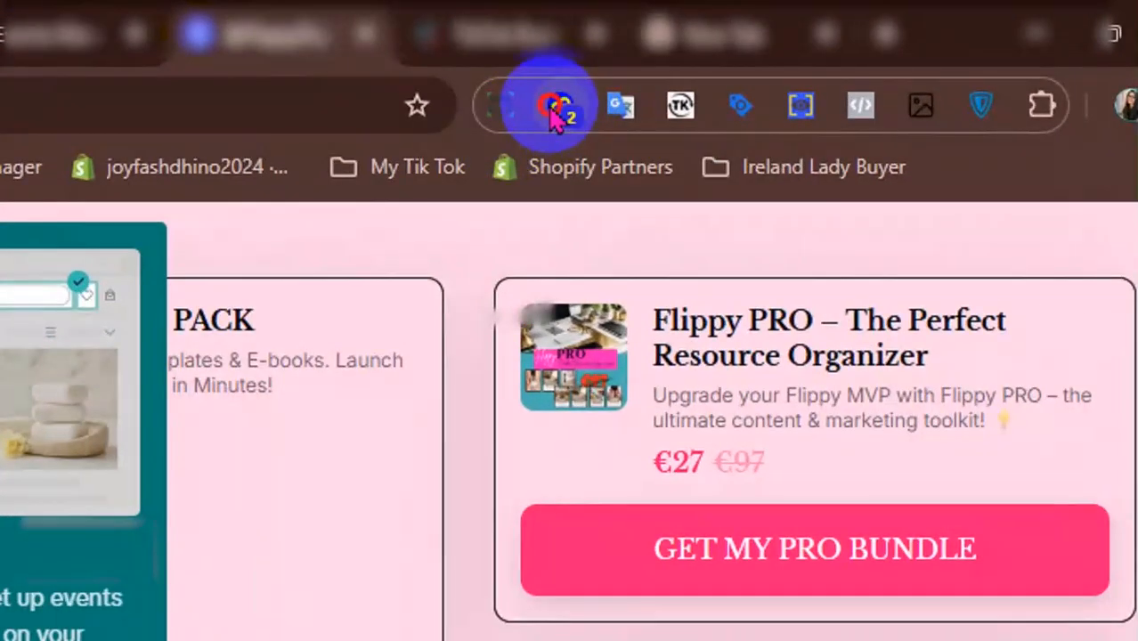
# Step: Open TikTok Pixel Helper on the Stan store page and compare its pixel ID with the Business Center asset details
pyautogui.click(560, 111)
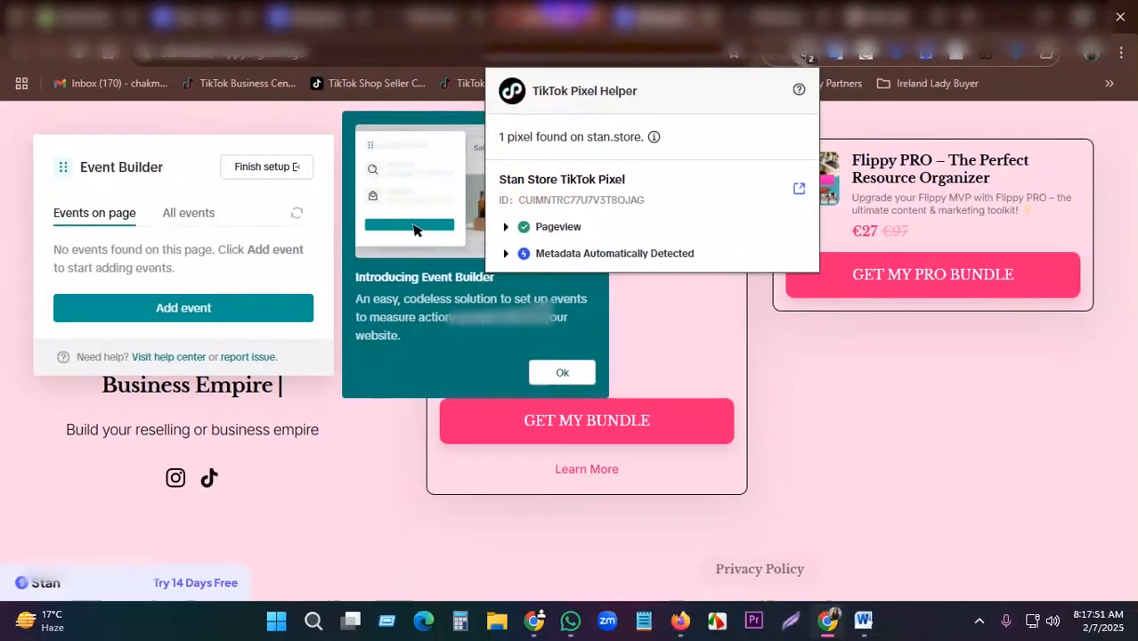
pyautogui.click(370, 34)
pyautogui.click(445, 18)
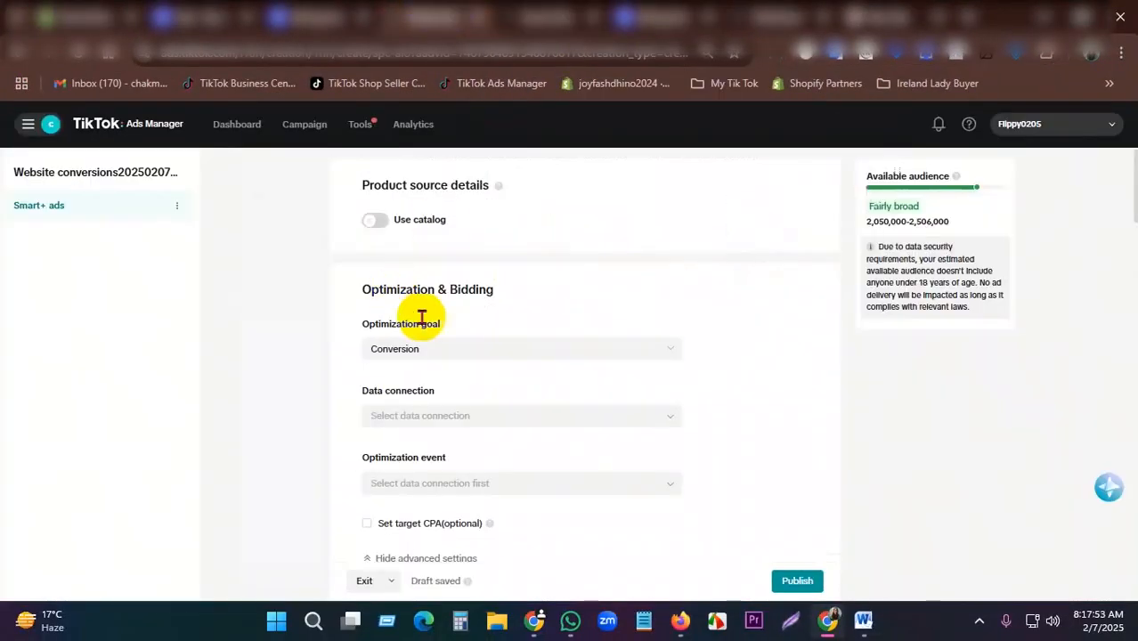
pyautogui.click(570, 11)
pyautogui.click(734, 19)
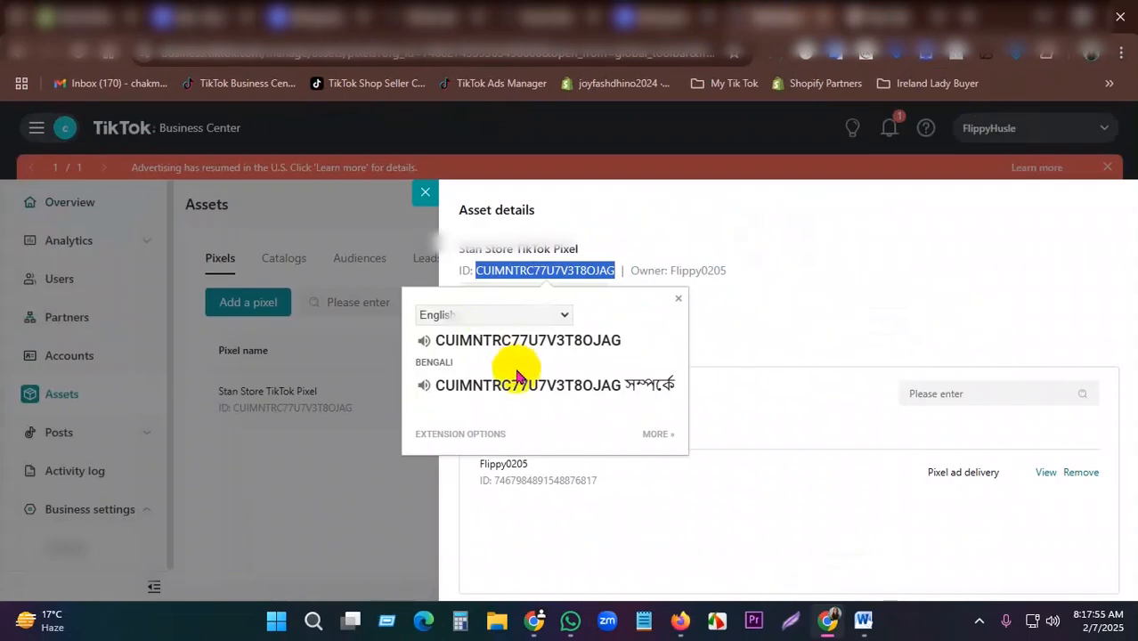
pyautogui.moveTo(461, 245); pyautogui.dragTo(610, 253)
# Step: Return to the pixel setup guide in Events Manager and finish it through the Verify Pixel setup stage
pyautogui.click(561, 8)
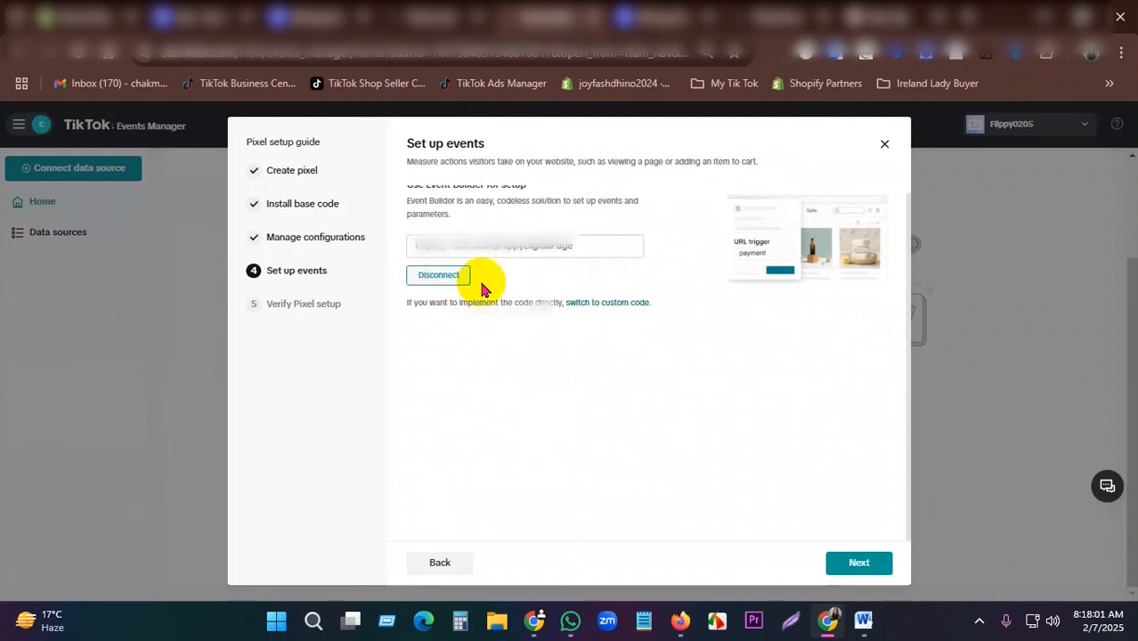
pyautogui.click(866, 571)
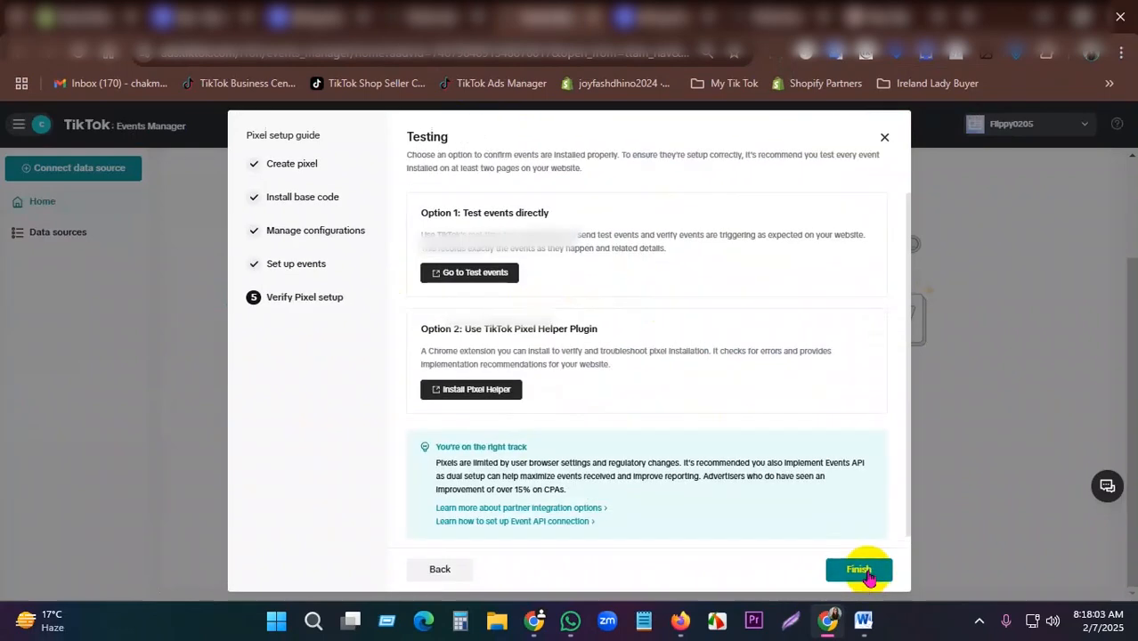
pyautogui.scroll(-1, 563, 300)
pyautogui.click(859, 570)
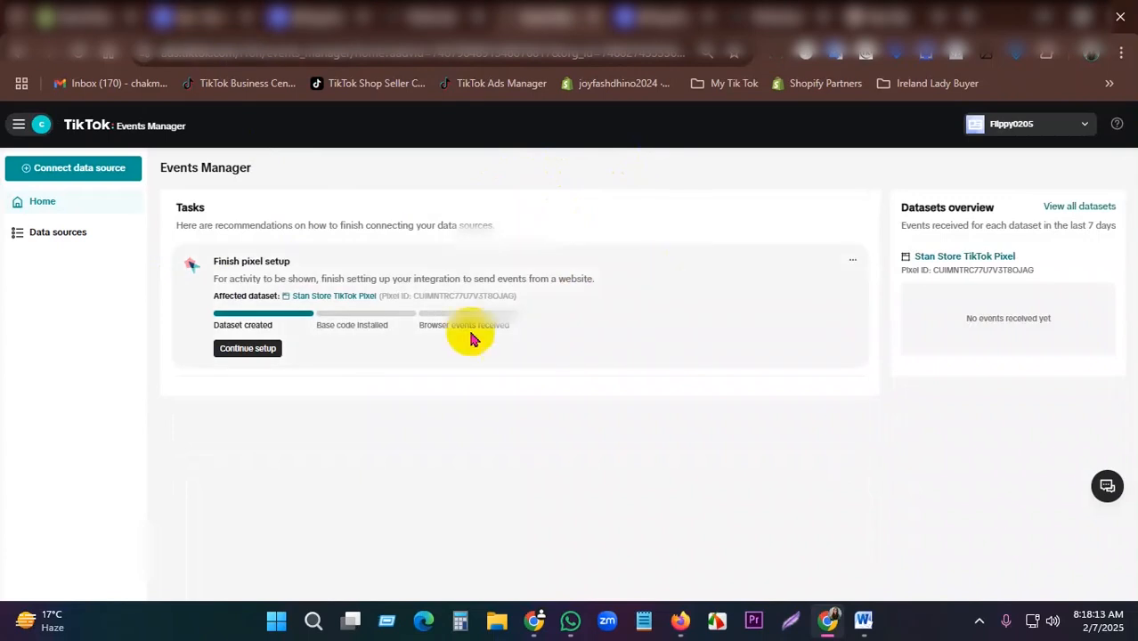
# Step: Continue the Stan Store TikTok Pixel setup through every remaining stage to the finish and show the Data sources list
pyautogui.click(251, 356)
pyautogui.scroll(-5, 546, 245)
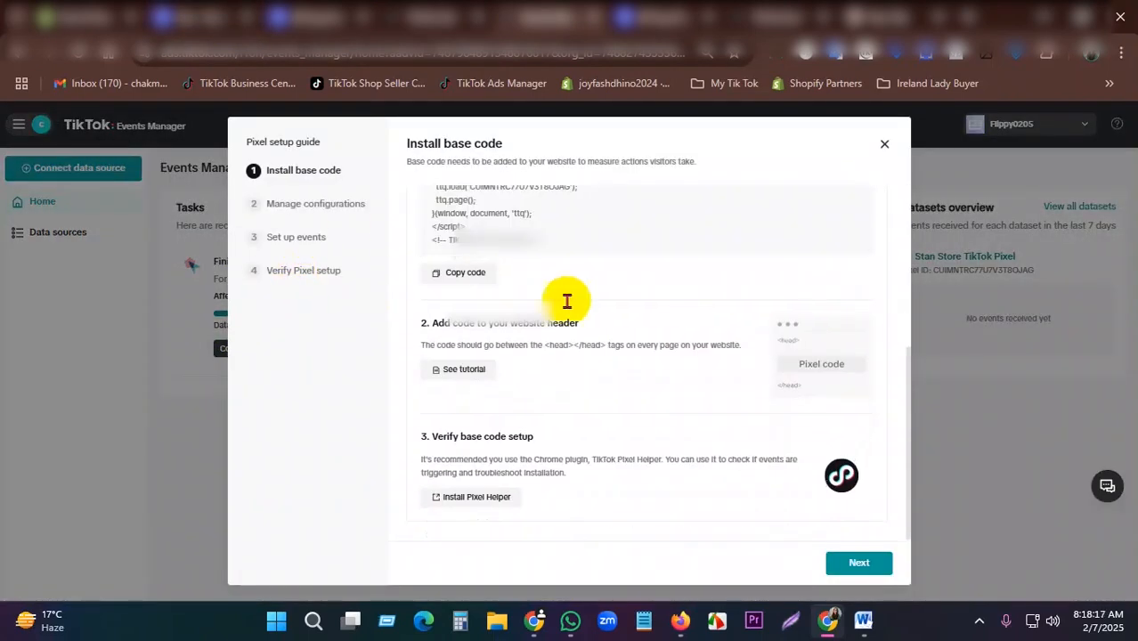
pyautogui.click(854, 568)
pyautogui.scroll(-2, 521, 370)
pyautogui.scroll(-3, 519, 369)
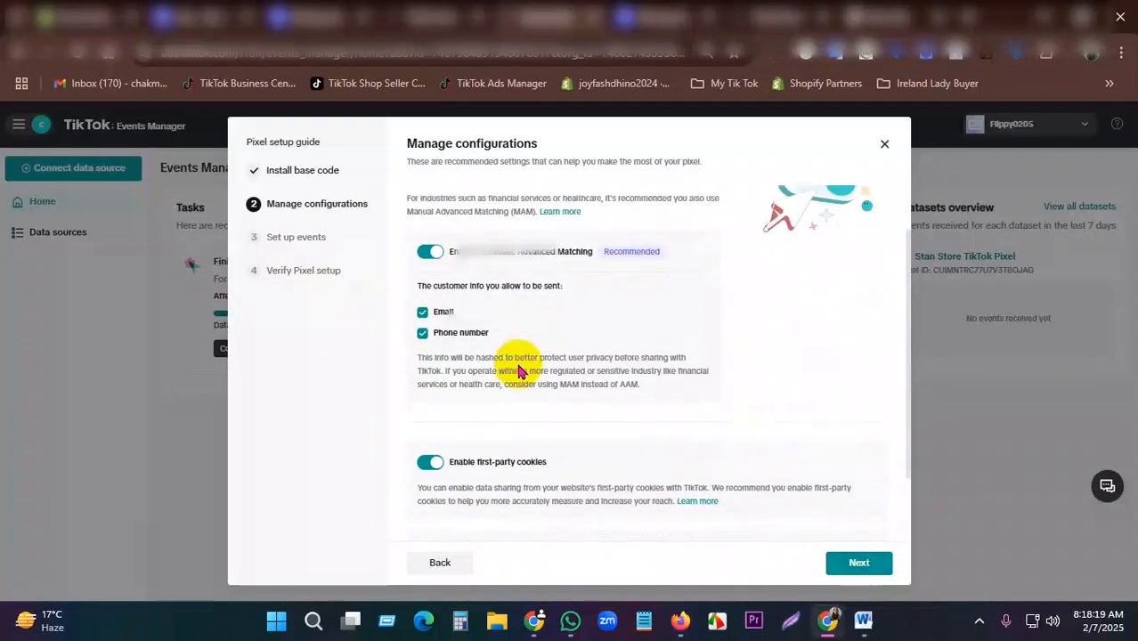
pyautogui.click(859, 563)
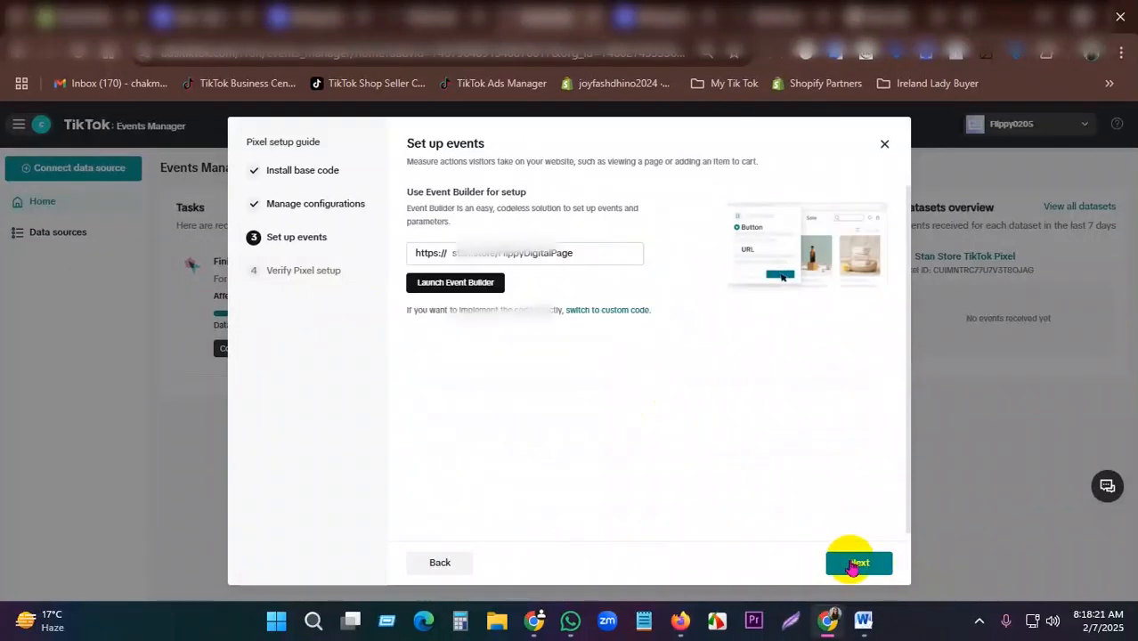
pyautogui.click(853, 566)
pyautogui.scroll(-1, 737, 452)
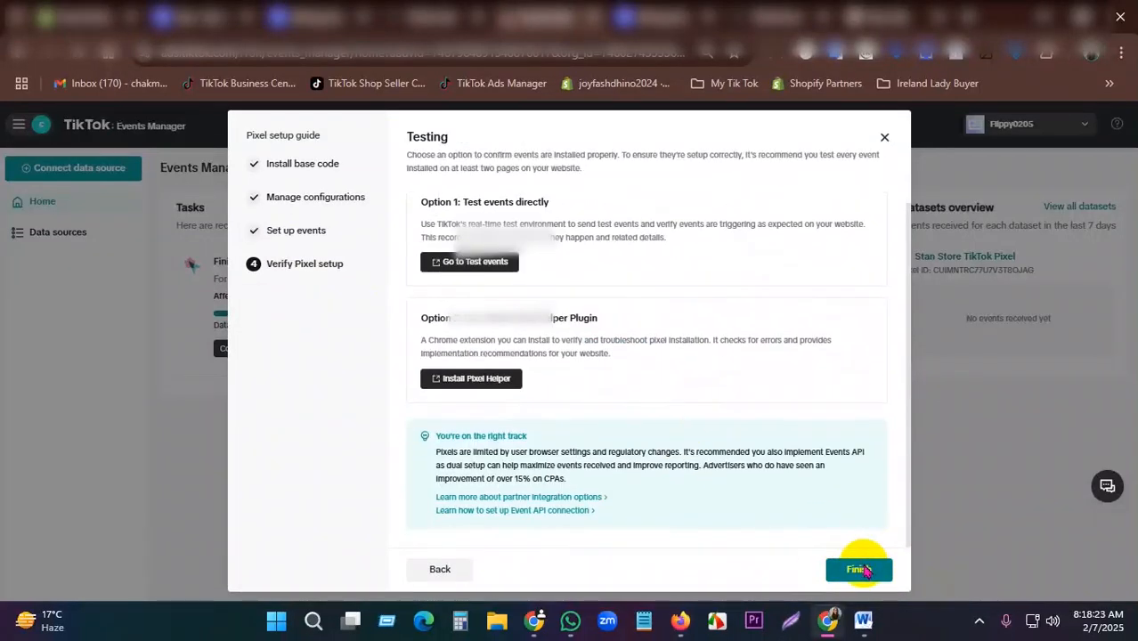
pyautogui.click(858, 569)
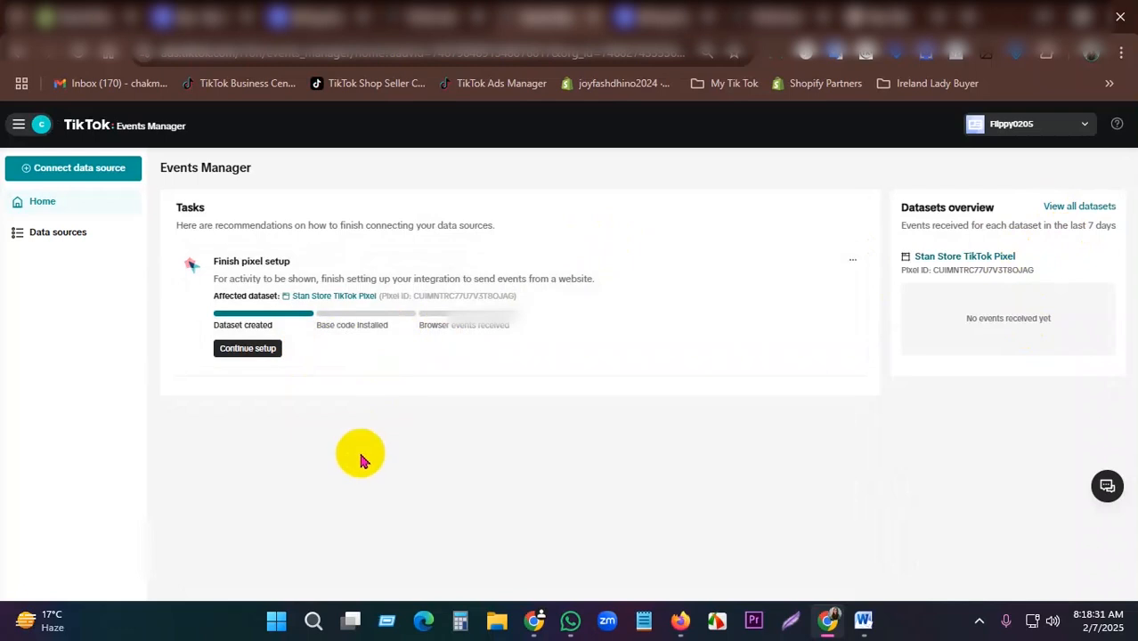
pyautogui.click(56, 234)
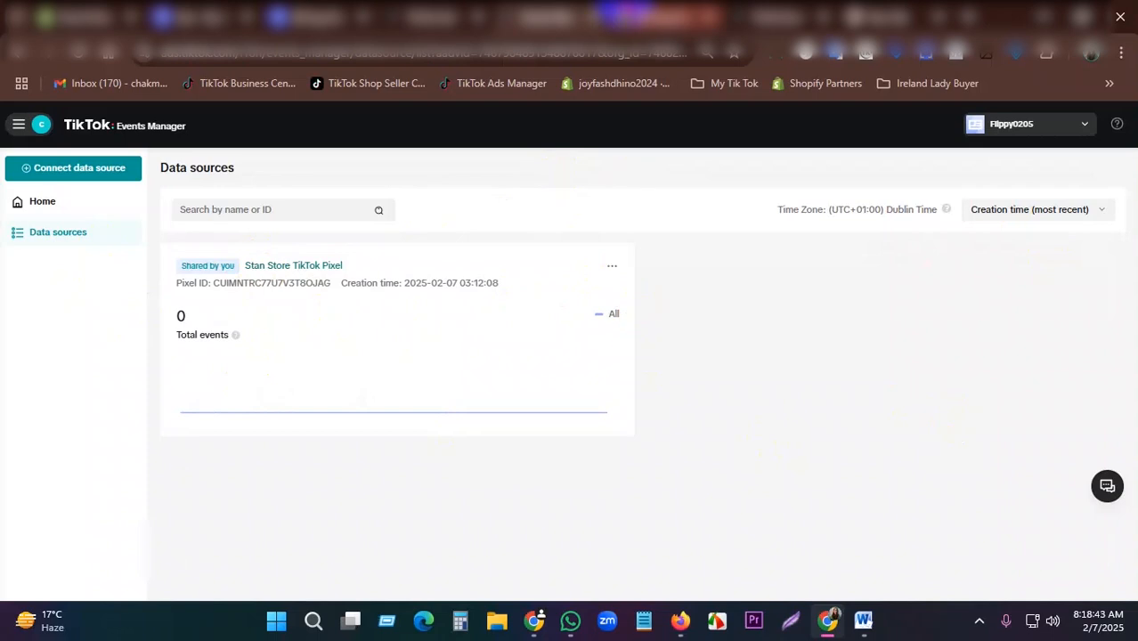
# Step: Go back to the Stan store, dismiss the Event Builder introduction and open the Flippy PRO product page
pyautogui.click(625, 10)
pyautogui.click(804, 422)
pyautogui.rightClick(893, 274)
pyautogui.click(967, 288)
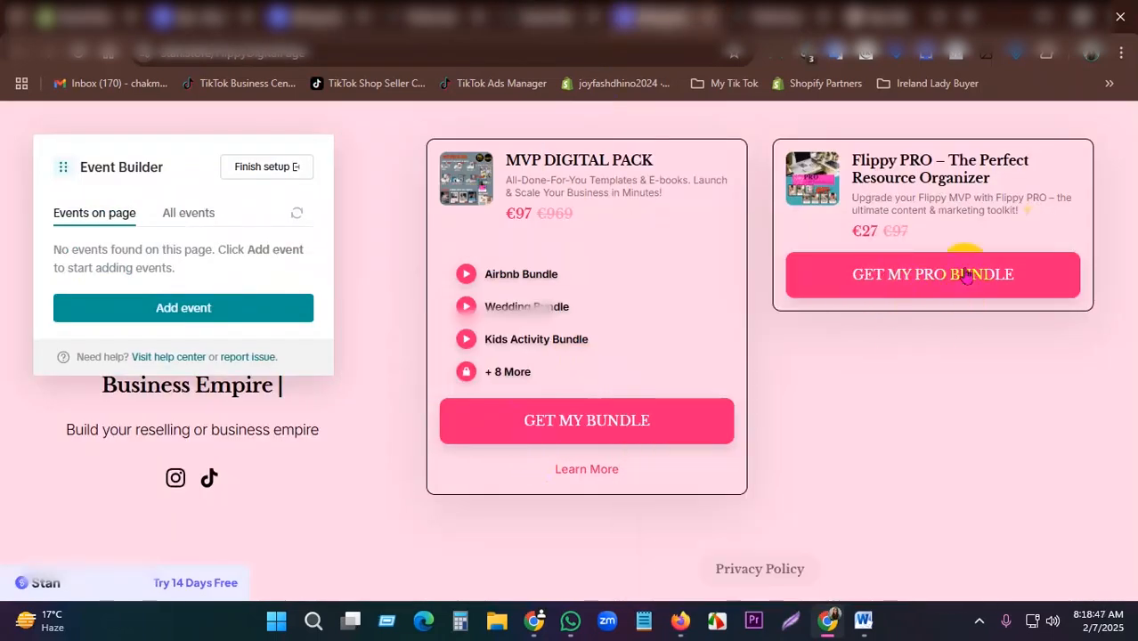
pyautogui.click(852, 293)
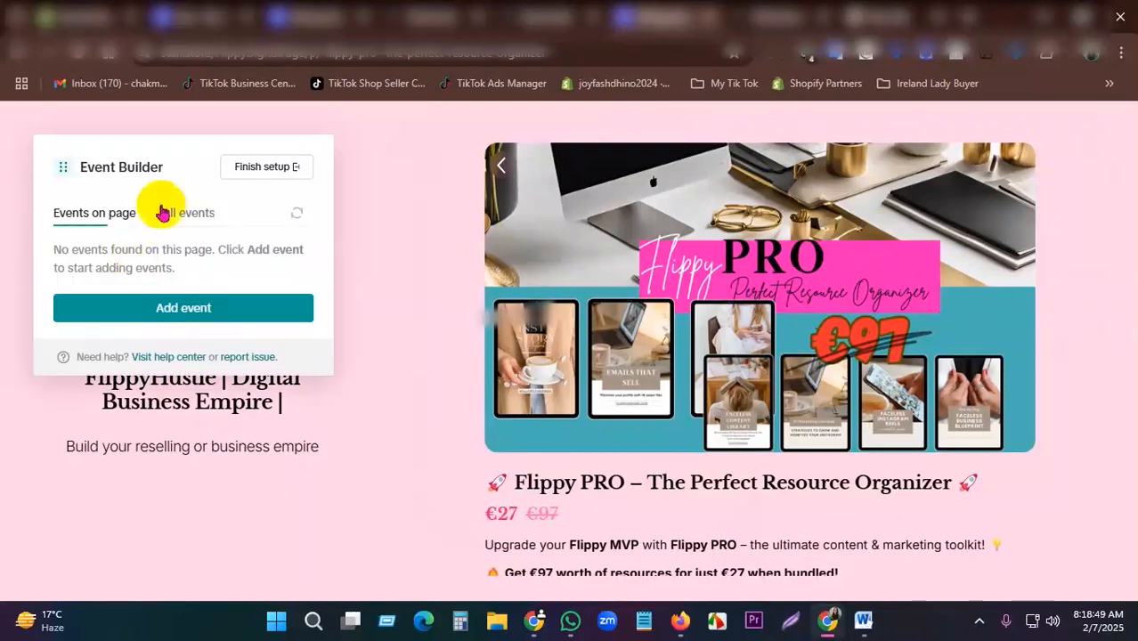
# Step: Move the Event Builder window aside, locate the recommended Initiate Checkout event on the page and dismiss the recommendation tip
pyautogui.moveTo(152, 158); pyautogui.dragTo(302, 162)
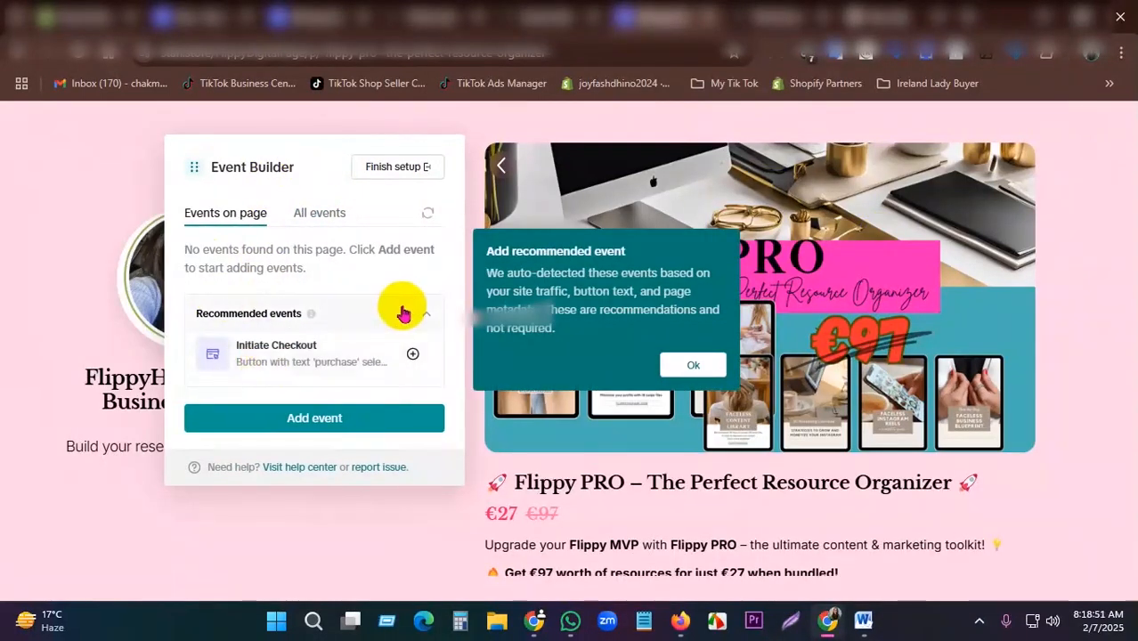
pyautogui.click(350, 359)
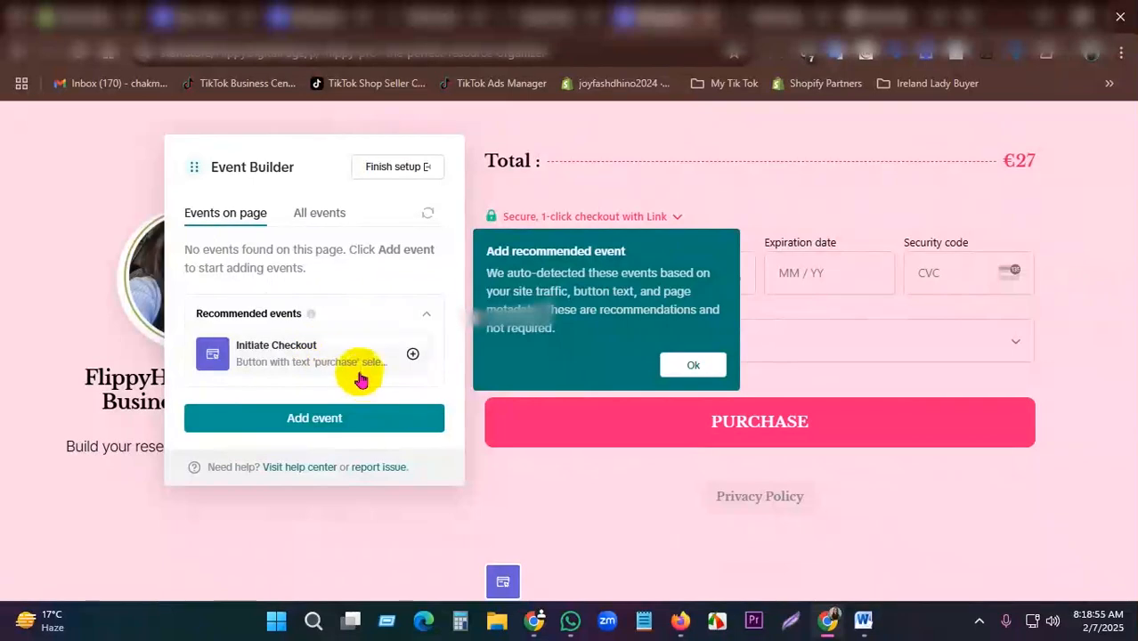
pyautogui.click(694, 366)
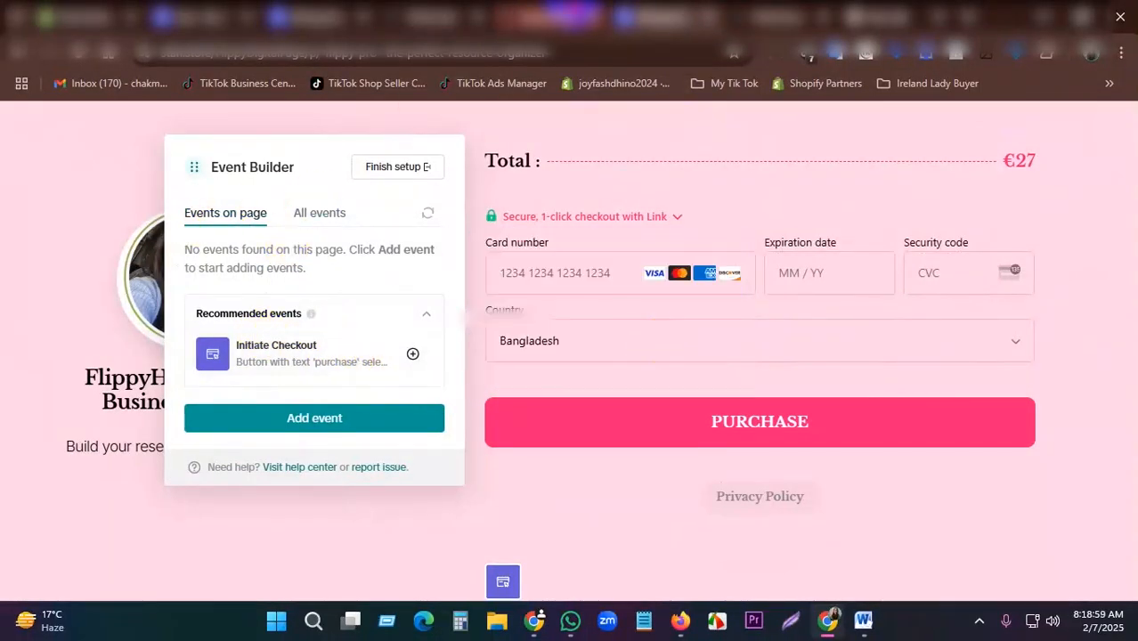
# Step: Look at the Ads Manager campaign draft, close the Business Center asset details and check the Data sources in Events Manager
pyautogui.click(567, 11)
pyautogui.click(443, 12)
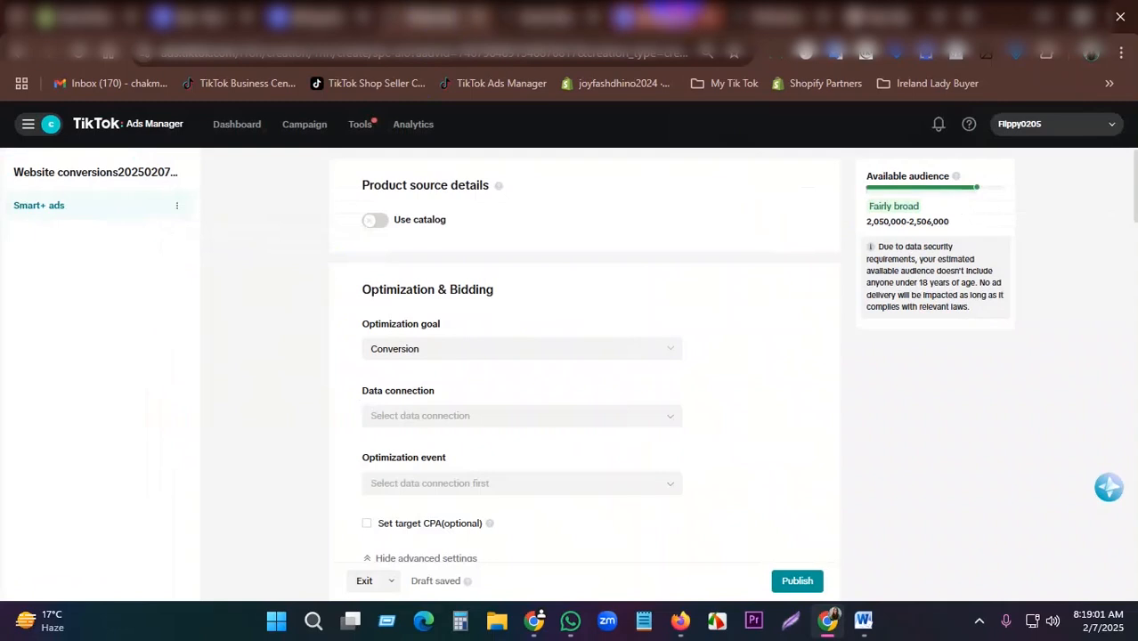
pyautogui.click(786, 9)
pyautogui.click(427, 192)
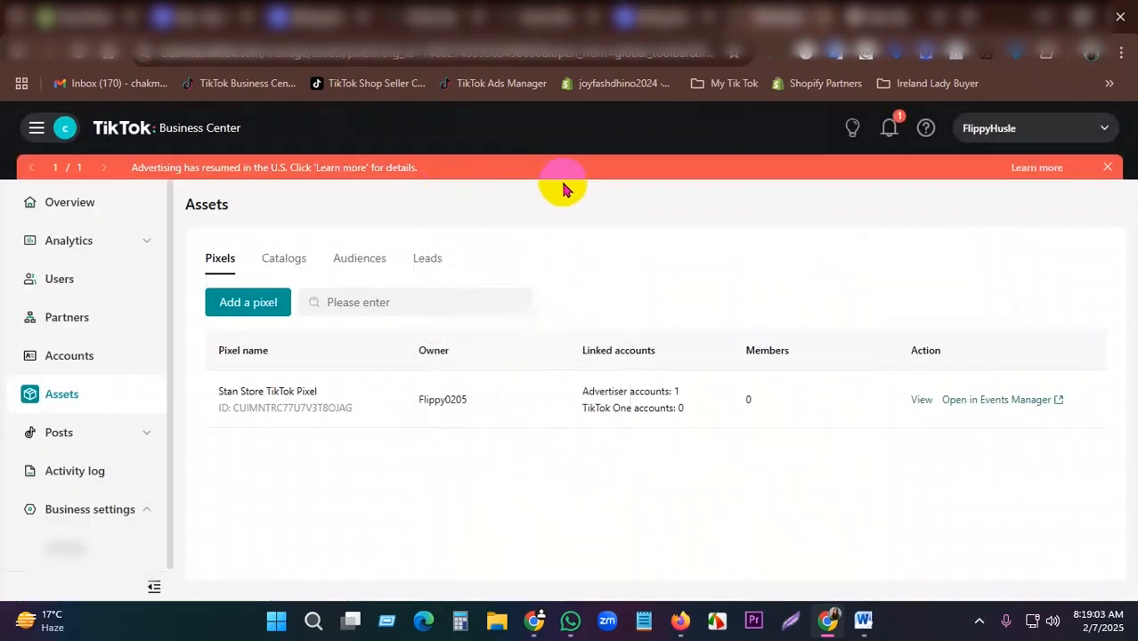
pyautogui.click(574, 10)
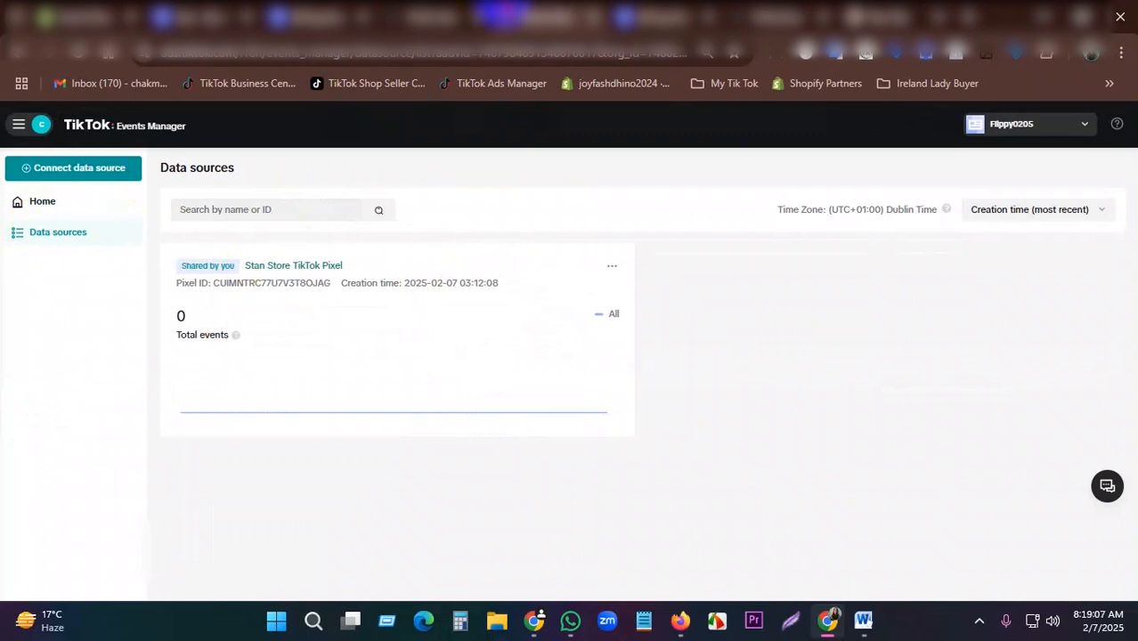
# Step: Exit the website conversions campaign draft in Ads Manager and open Events Manager from its Events tool
pyautogui.click(449, 14)
pyautogui.click(360, 123)
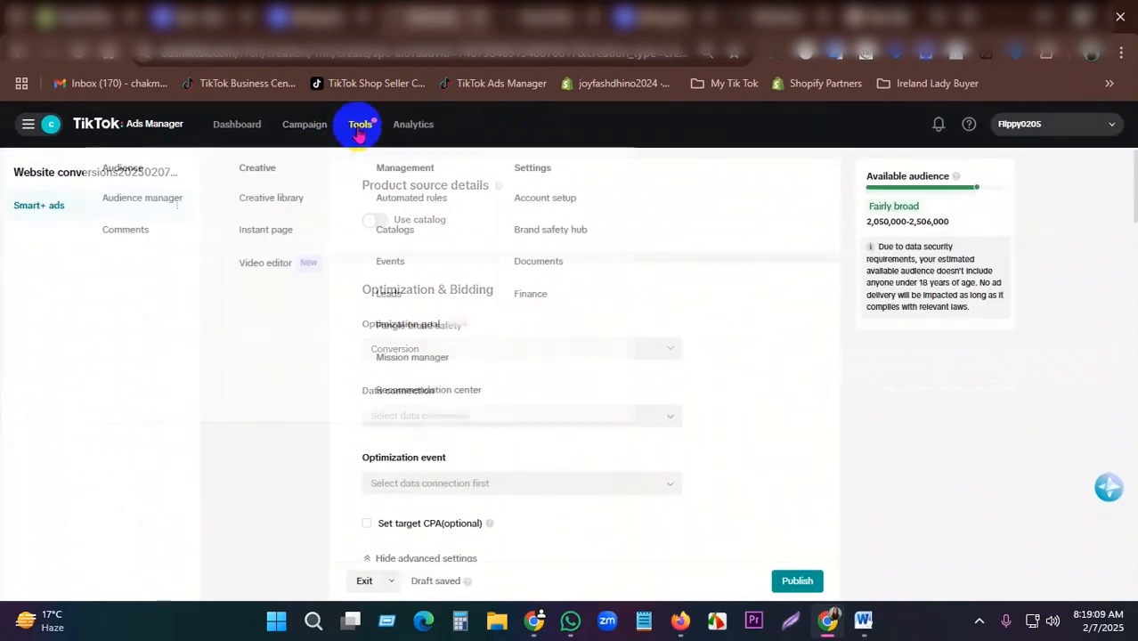
pyautogui.click(401, 269)
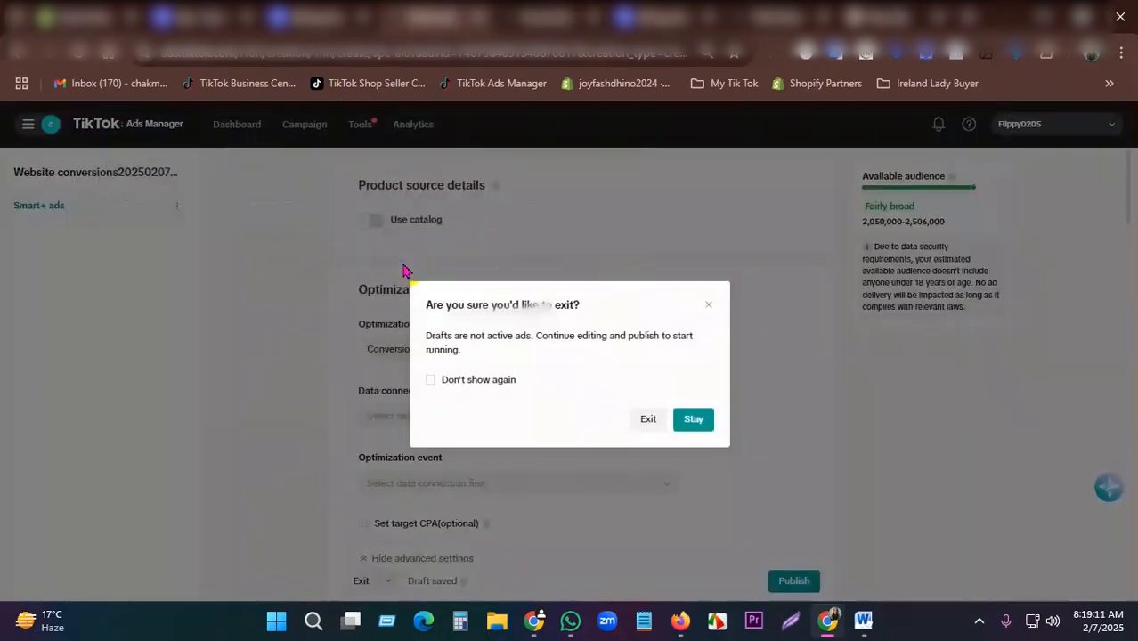
pyautogui.click(659, 421)
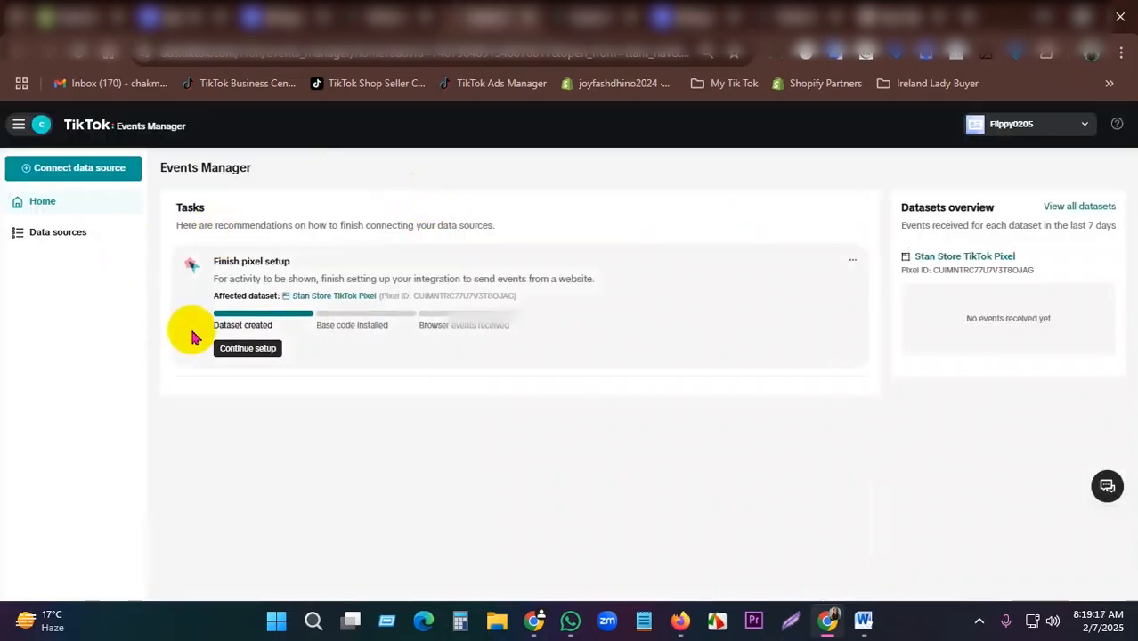
# Step: Continue the Stan Store TikTok Pixel setup past the base code and configurations to the Set up events stage
pyautogui.click(255, 356)
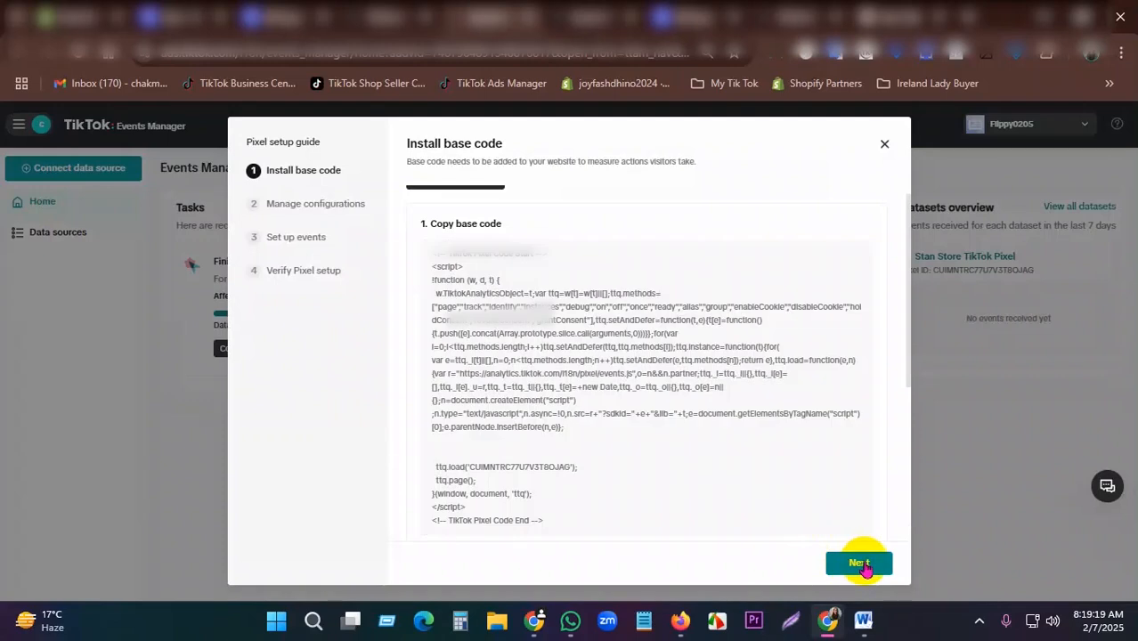
pyautogui.click(860, 565)
pyautogui.scroll(-3, 860, 561)
pyautogui.click(859, 563)
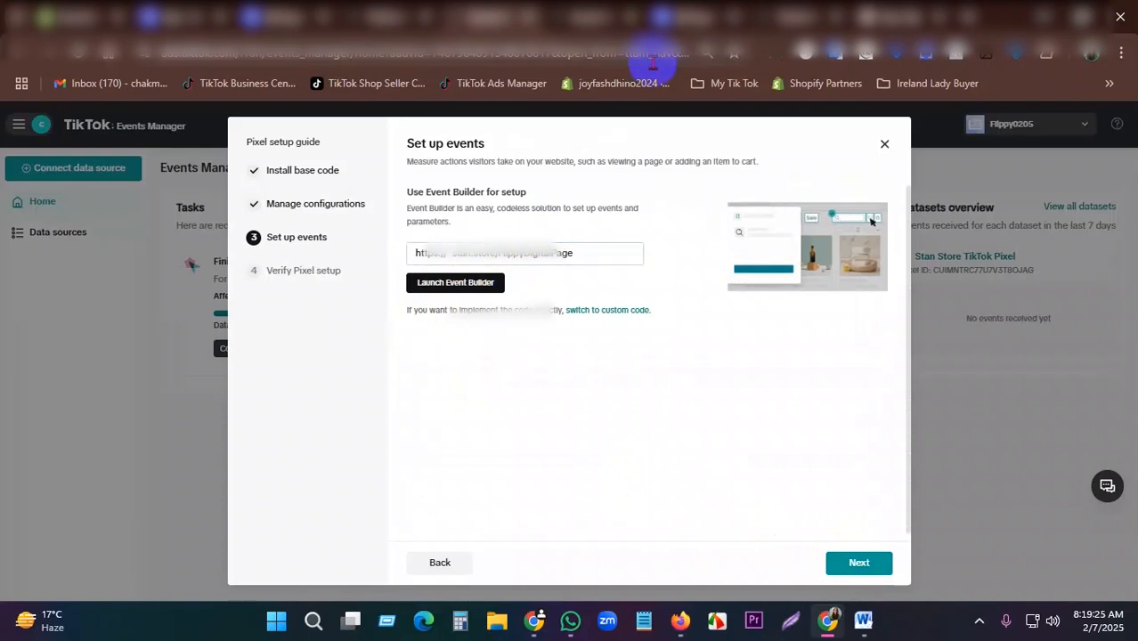
# Step: Launch Event Builder for the store page from the pixel setup guide and move its window aside
pyautogui.click(454, 282)
pyautogui.moveTo(260, 163); pyautogui.dragTo(276, 198)
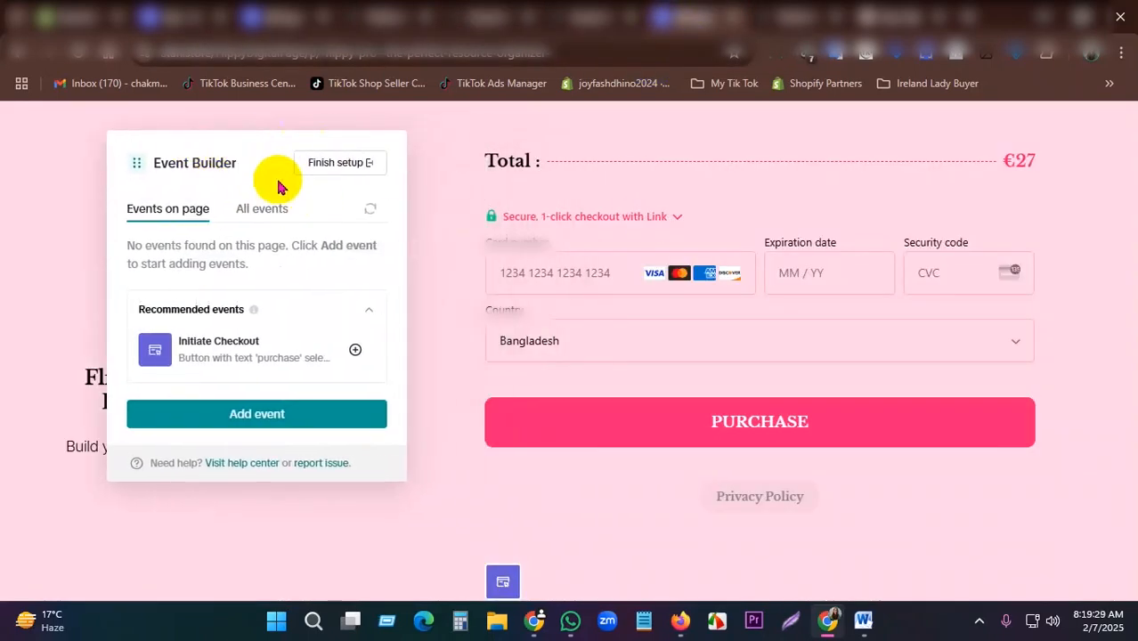
pyautogui.moveTo(203, 156); pyautogui.dragTo(264, 132)
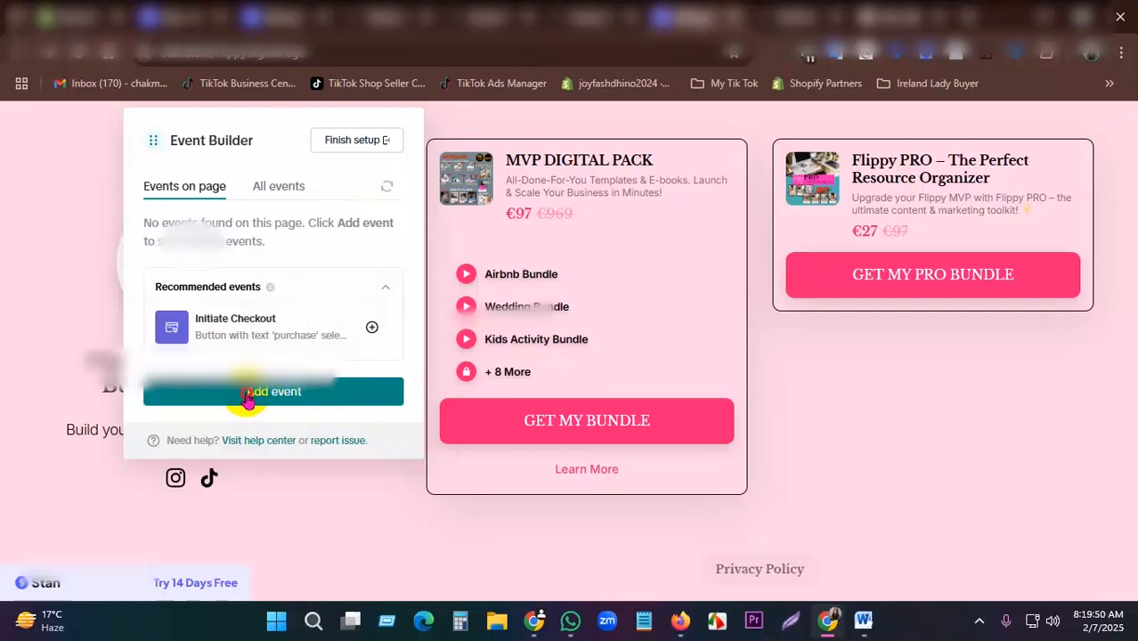
# Step: Add a button-click event for the GET MY BUNDLE button and set its event type to Add to Cart
pyautogui.click(247, 394)
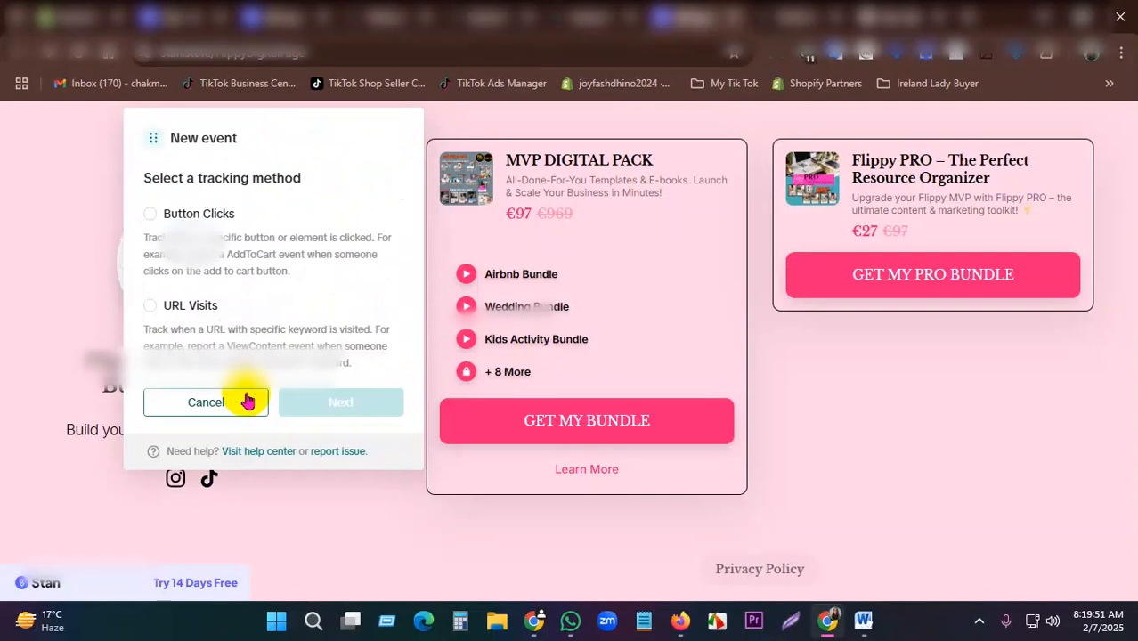
pyautogui.click(178, 214)
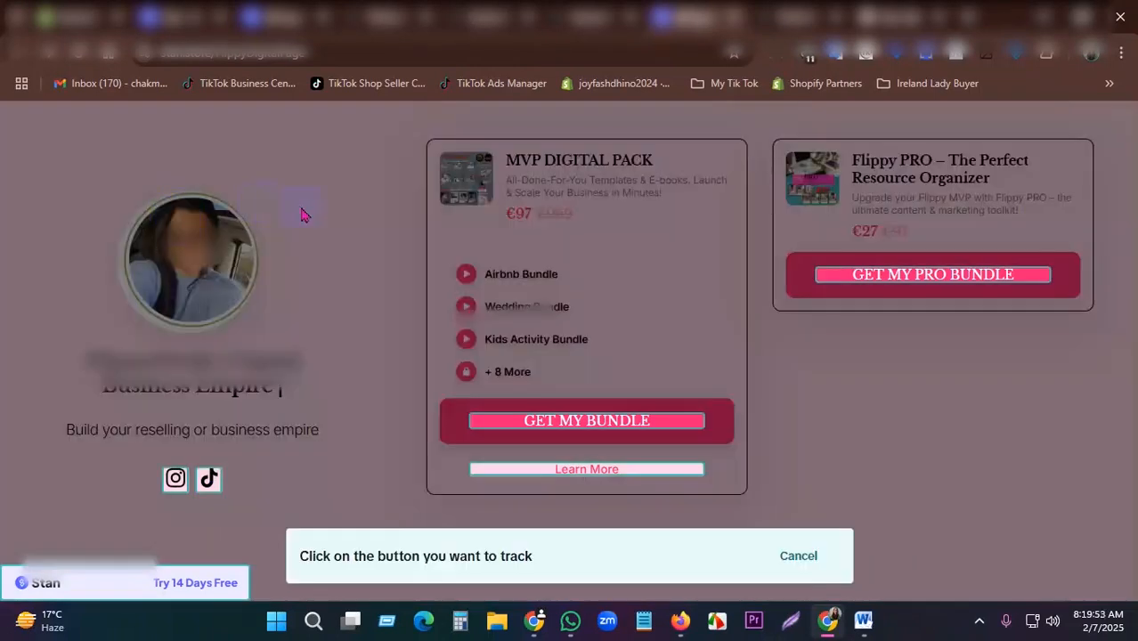
pyautogui.click(935, 281)
pyautogui.click(575, 427)
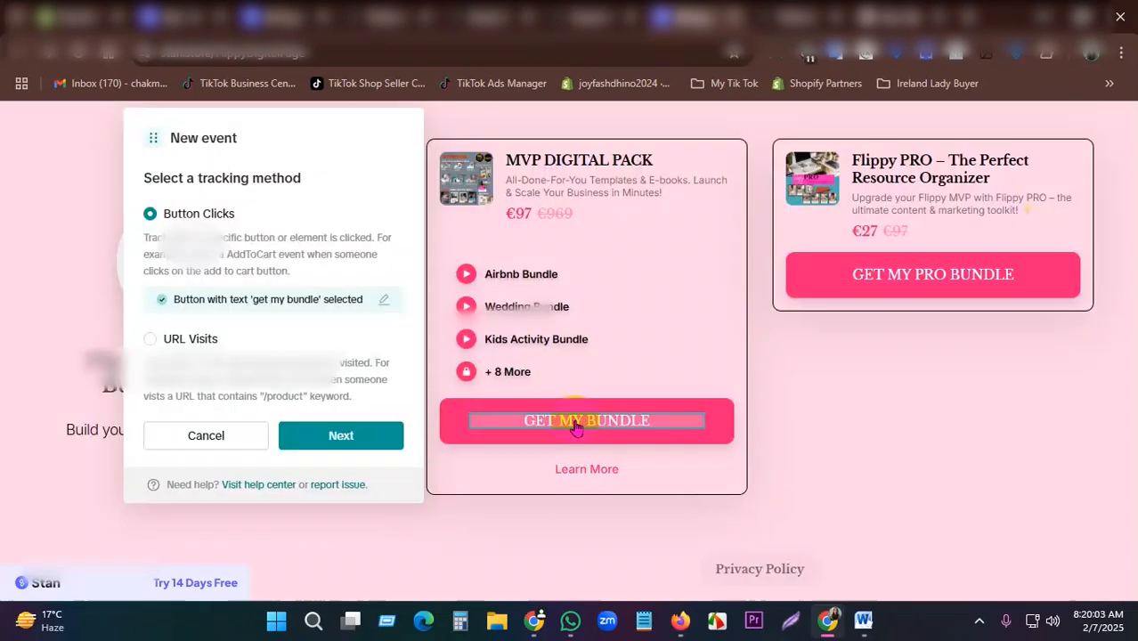
pyautogui.click(331, 434)
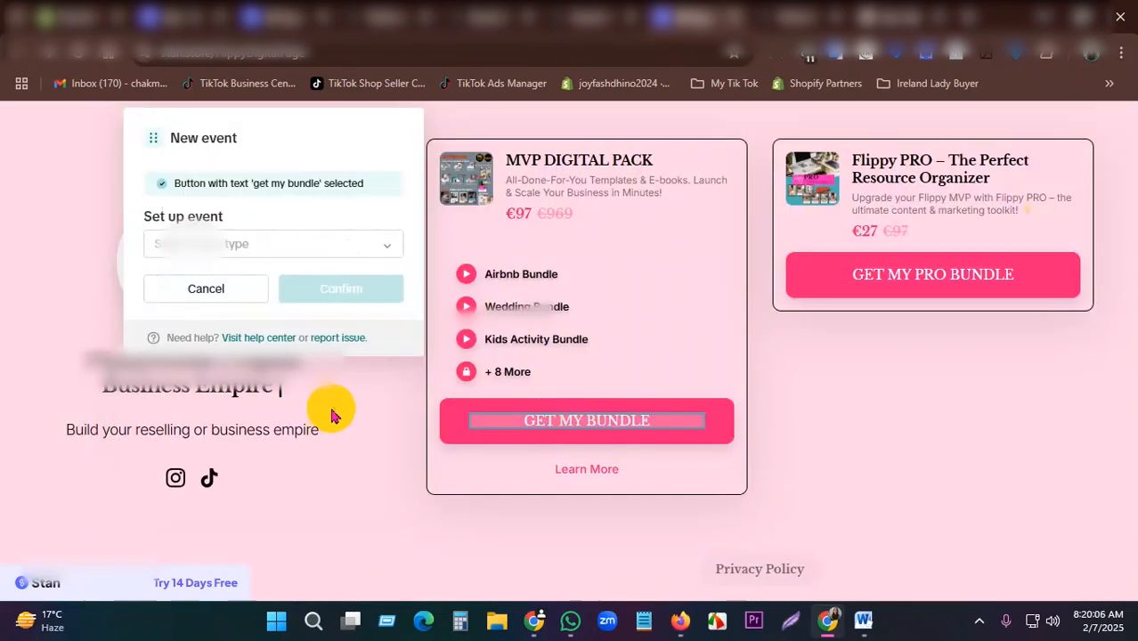
pyautogui.click(206, 242)
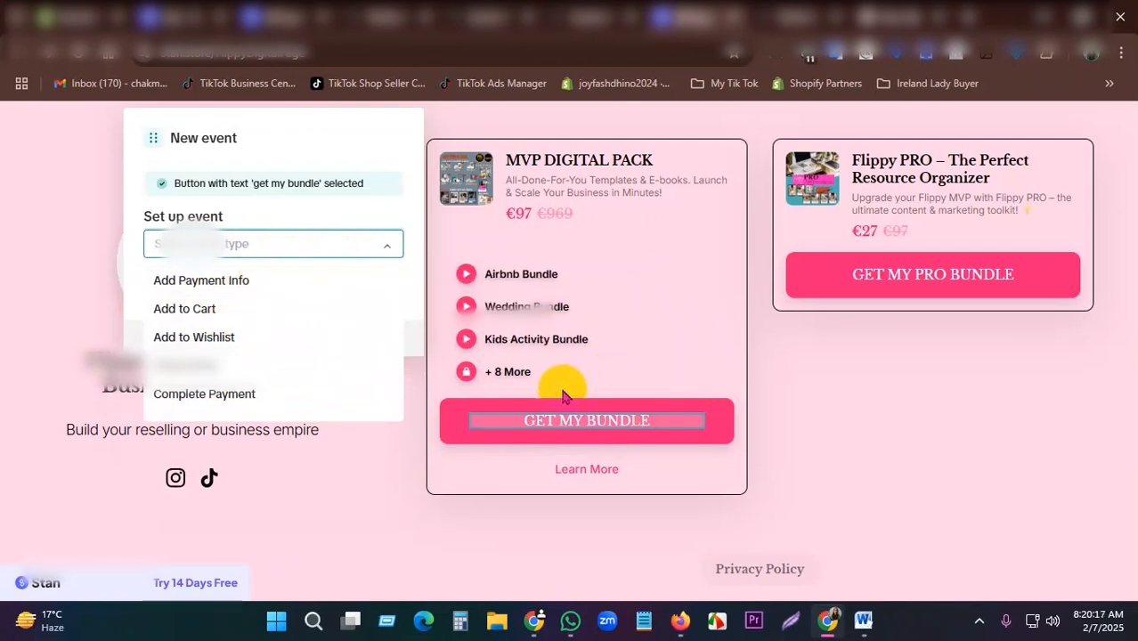
pyautogui.click(196, 308)
# Step: Choose the €97 price of the MVP Digital Pack on the page as the event value
pyautogui.scroll(-2, 265, 331)
pyautogui.scroll(-1, 265, 331)
pyautogui.scroll(2, 228, 305)
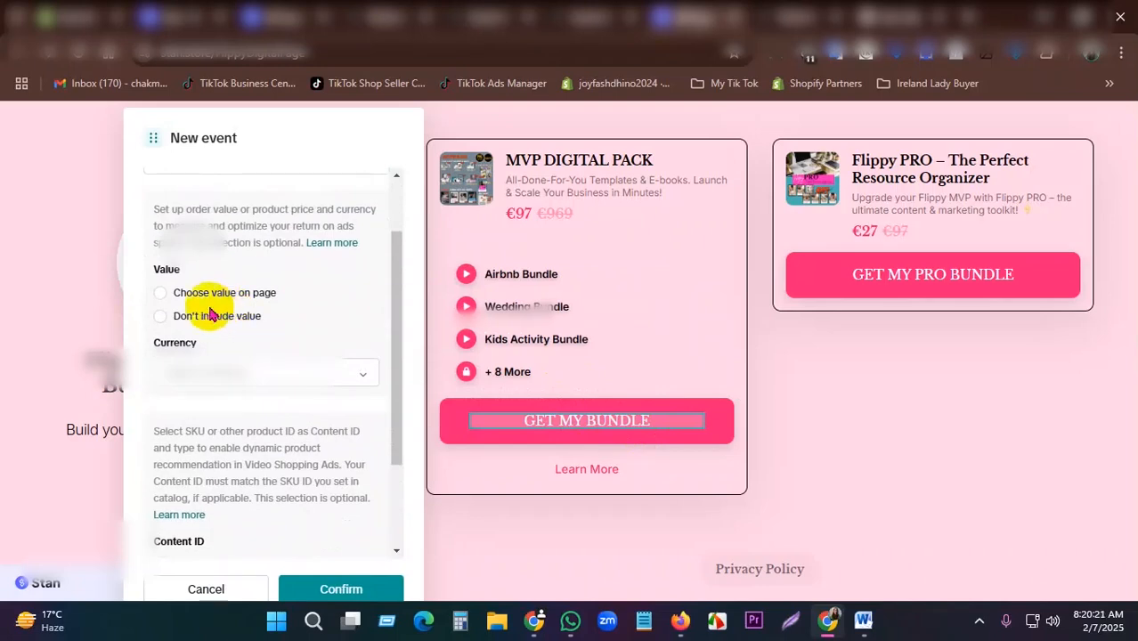
pyautogui.click(207, 296)
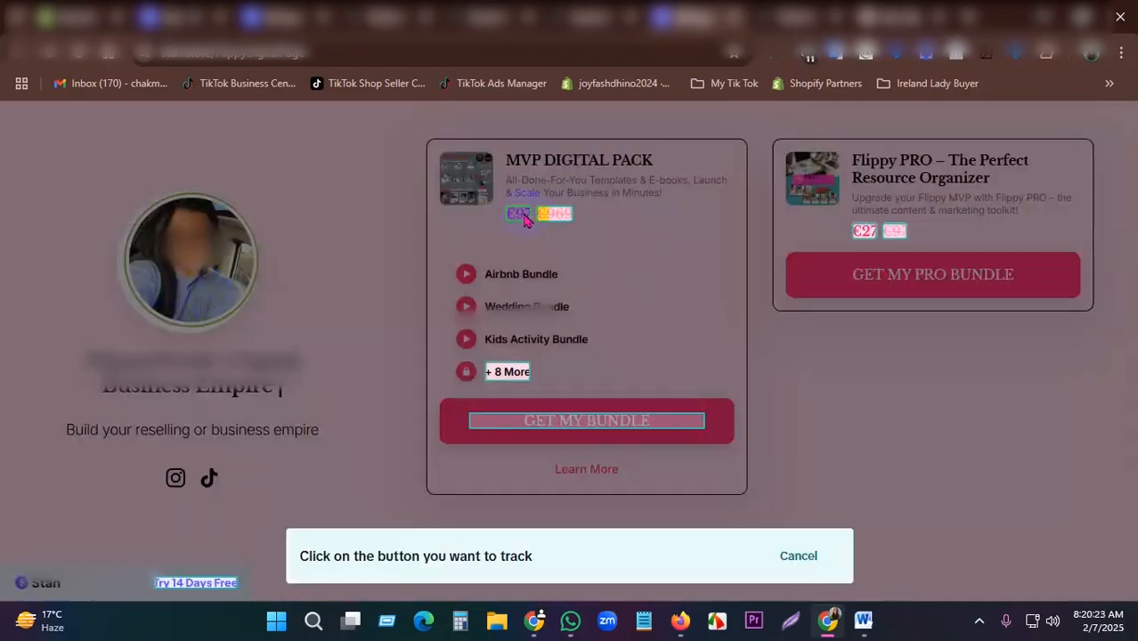
pyautogui.click(521, 217)
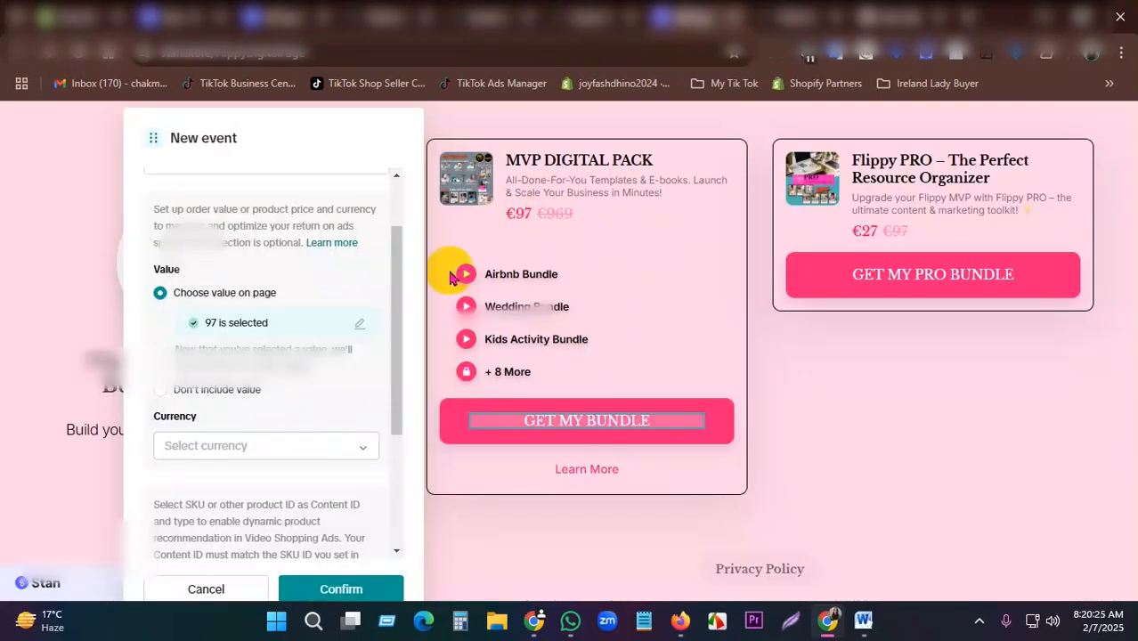
# Step: Look through the currency choices and the value and content ID settings of the new event
pyautogui.scroll(-3, 236, 388)
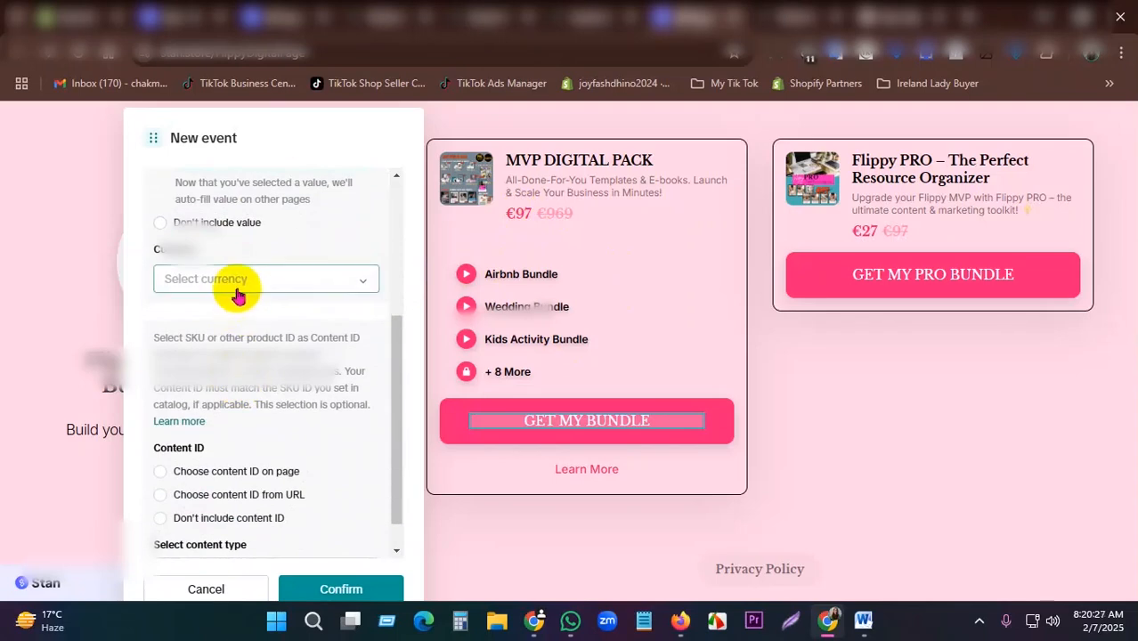
pyautogui.click(237, 287)
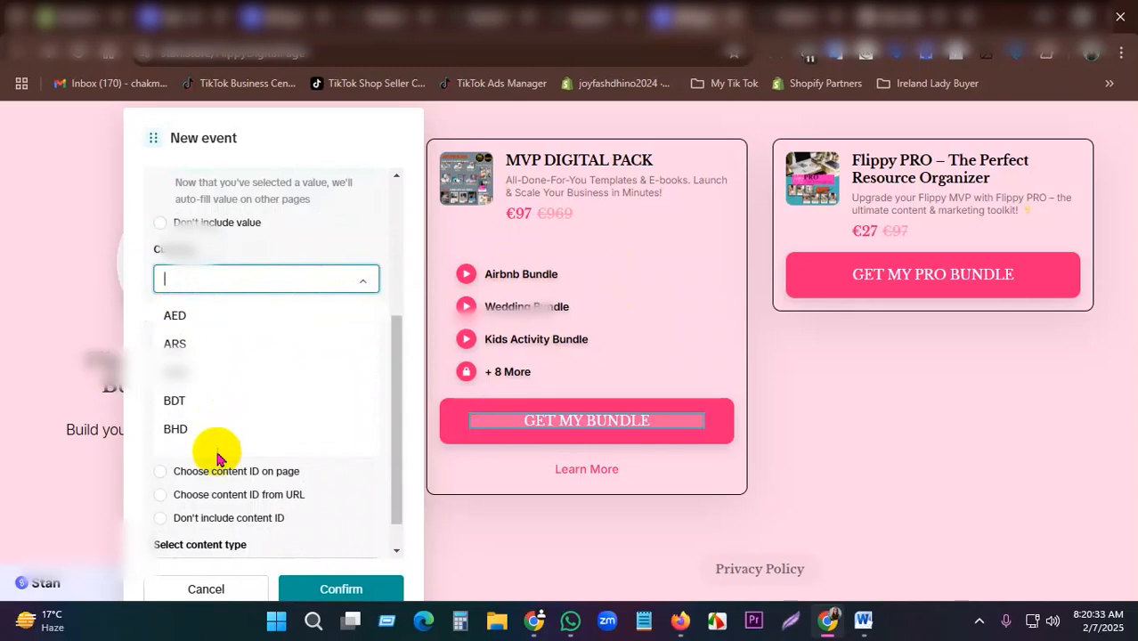
pyautogui.scroll(-1, 231, 419)
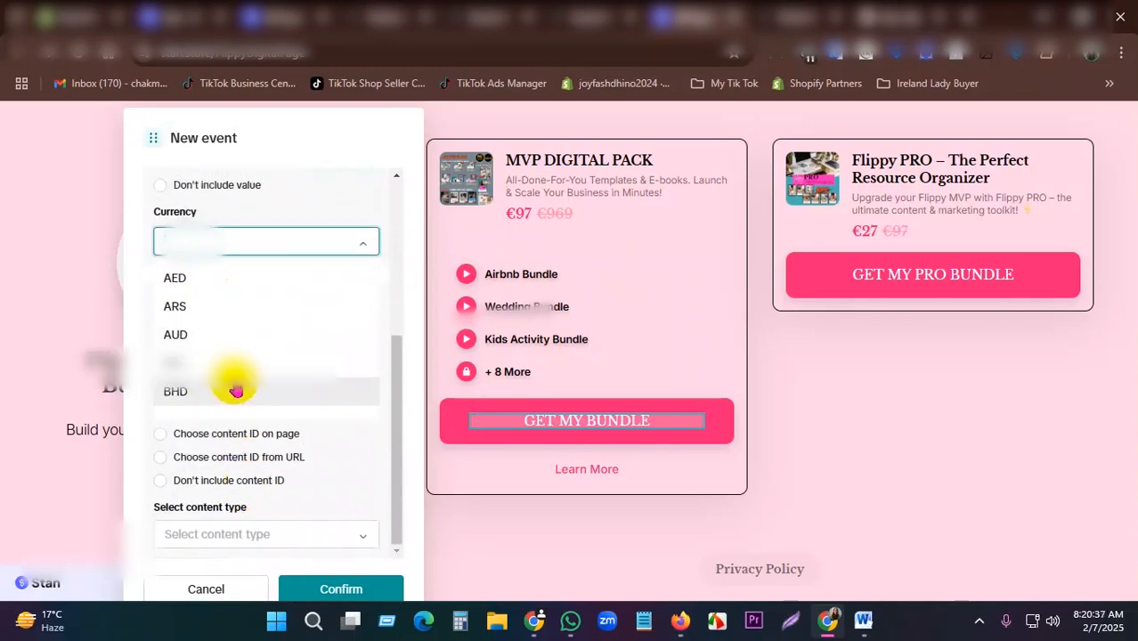
pyautogui.click(139, 484)
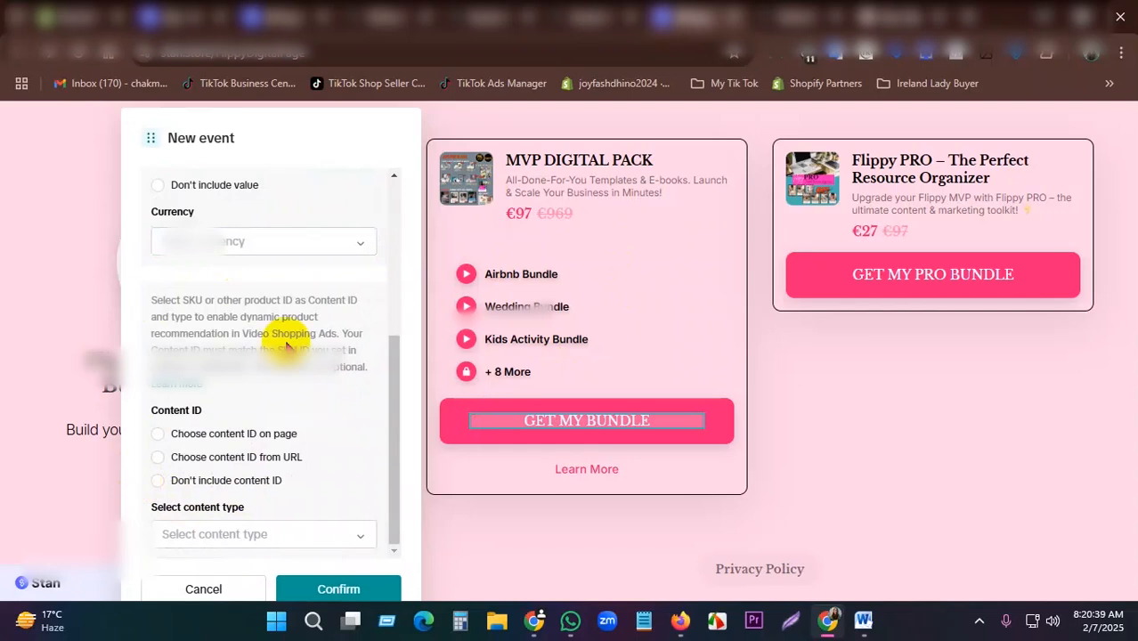
pyautogui.scroll(8, 276, 423)
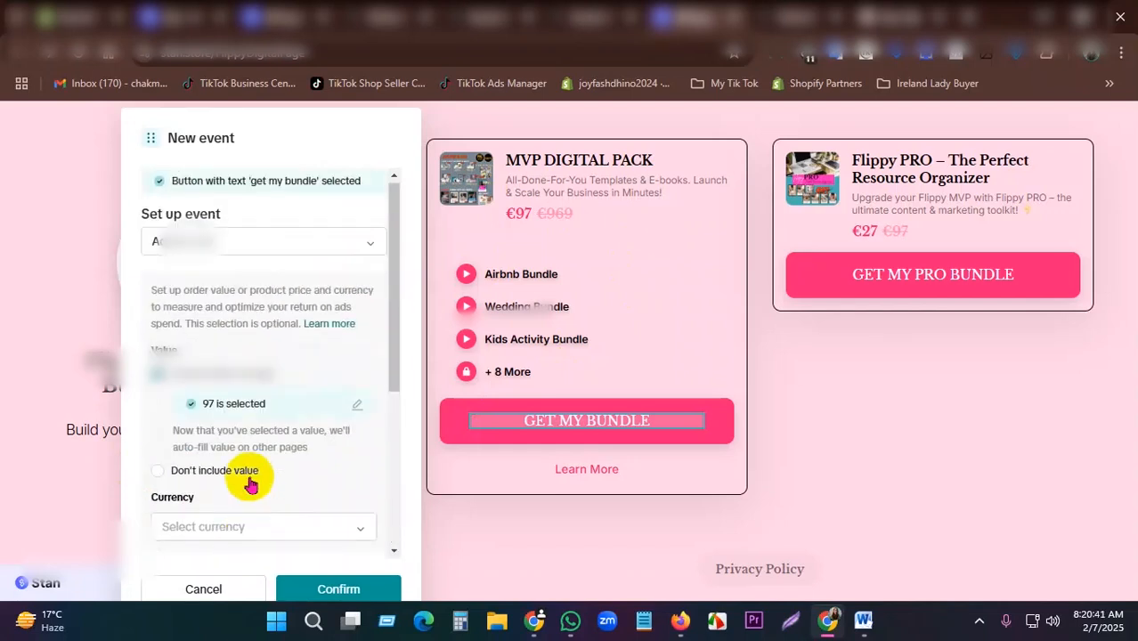
pyautogui.scroll(-2, 270, 356)
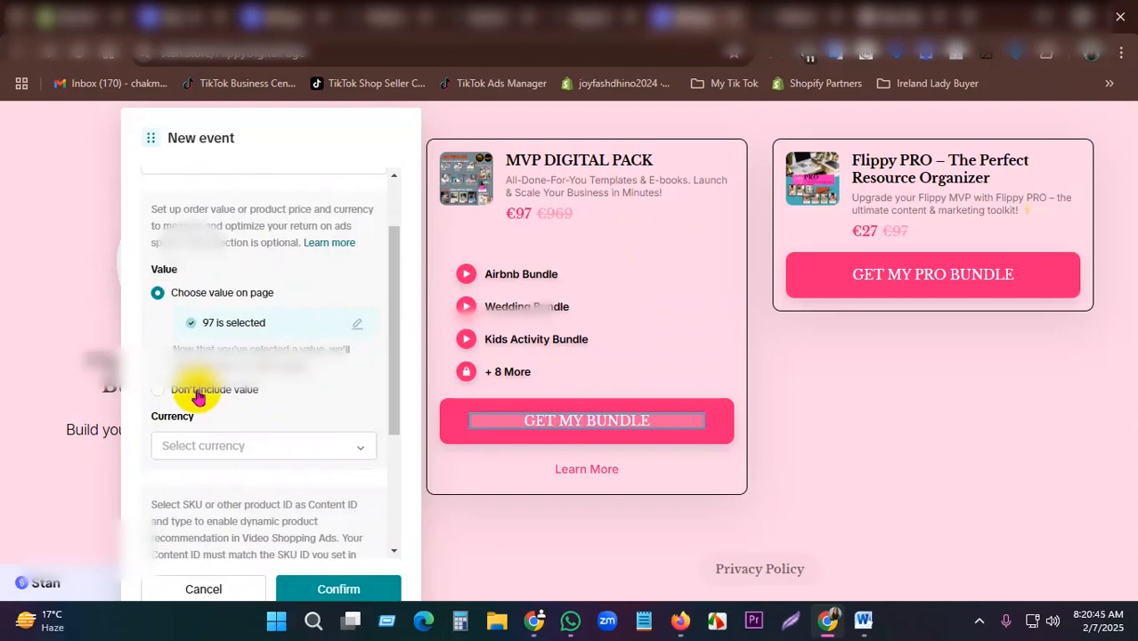
pyautogui.click(209, 444)
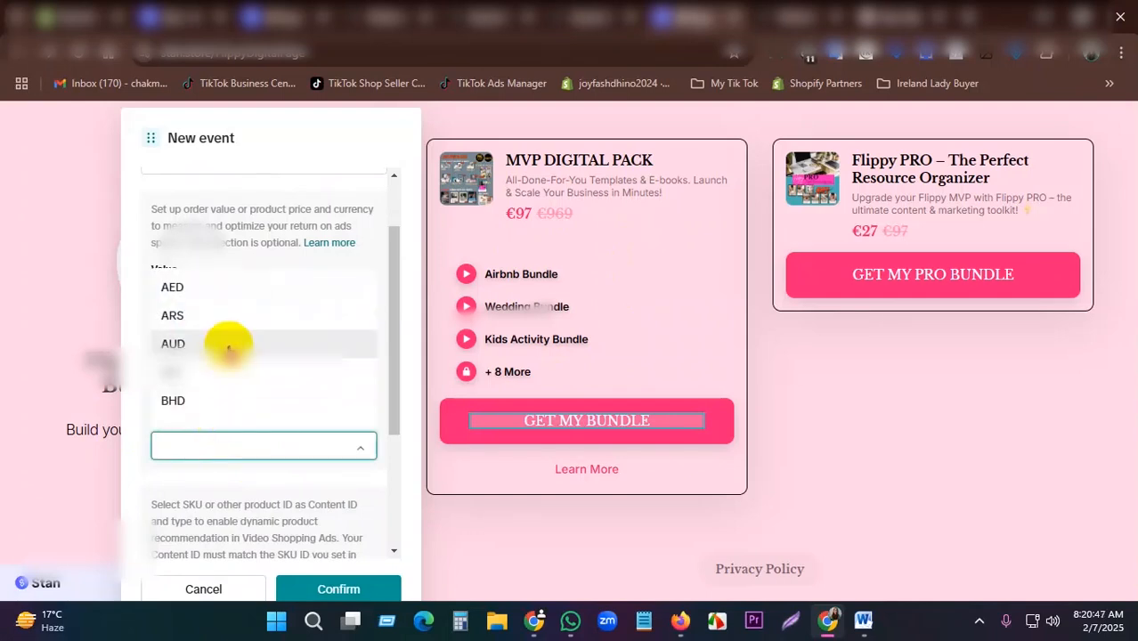
pyautogui.click(119, 325)
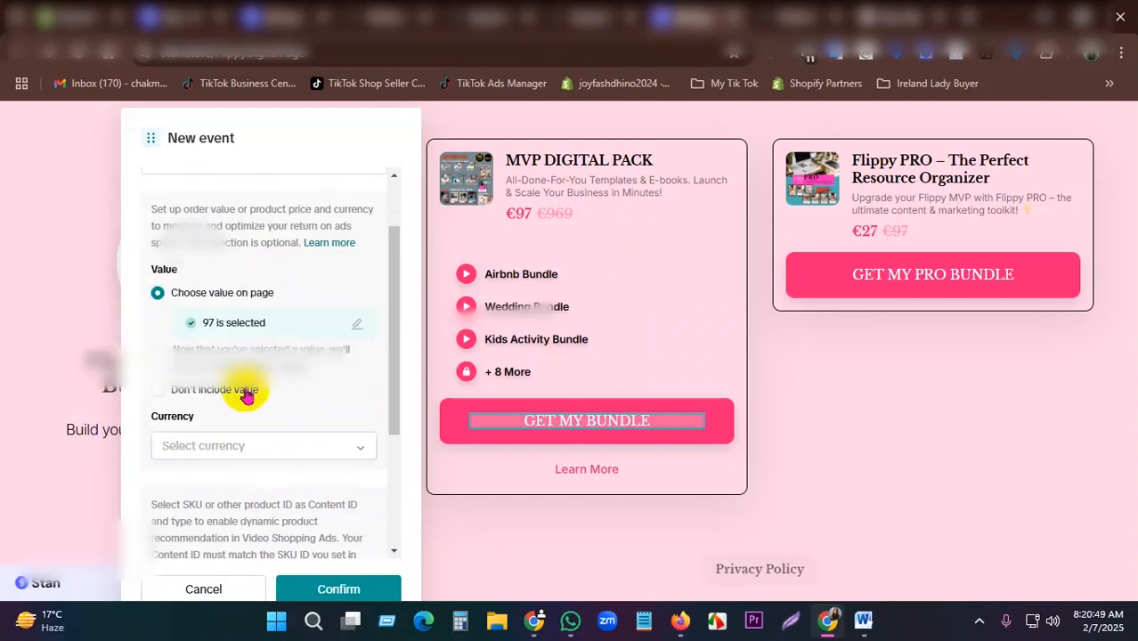
# Step: Set the GET MY BUNDLE event to not include a value, confirm it and move the Event Builder window aside
pyautogui.click(224, 383)
pyautogui.scroll(-3, 335, 335)
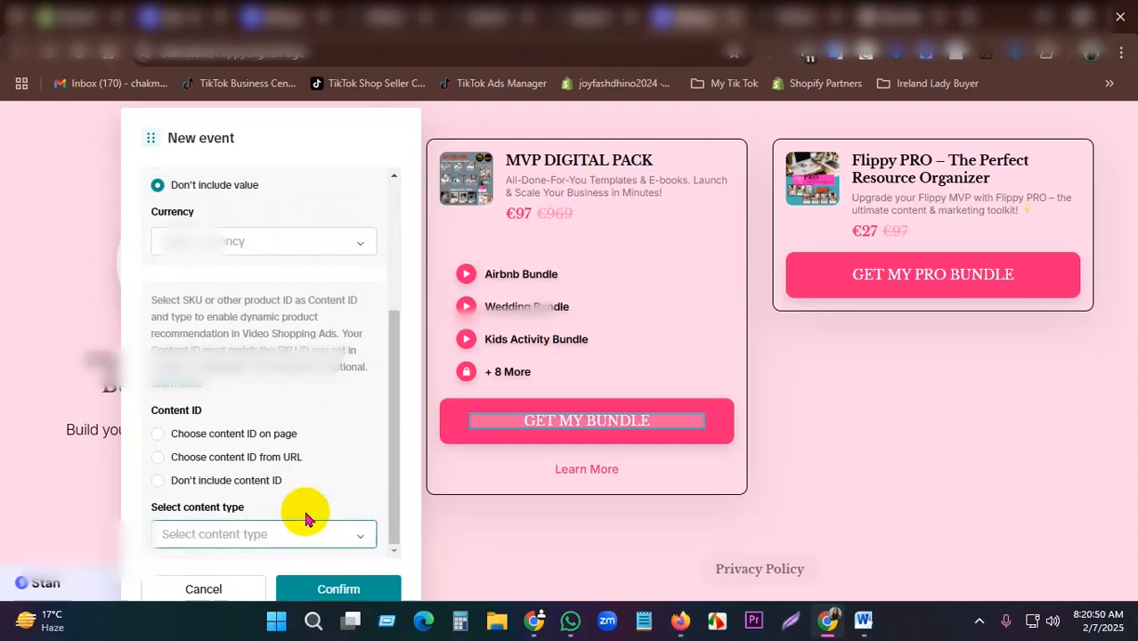
pyautogui.click(230, 535)
pyautogui.click(229, 534)
pyautogui.click(230, 534)
pyautogui.click(236, 533)
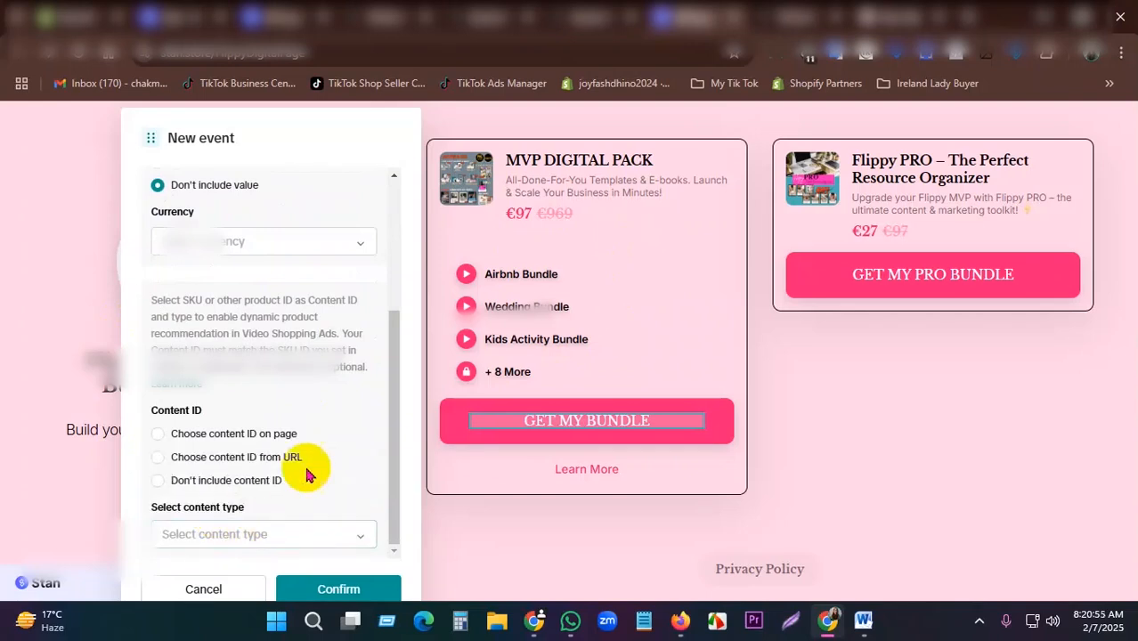
pyautogui.click(346, 591)
pyautogui.moveTo(245, 131); pyautogui.dragTo(200, 148)
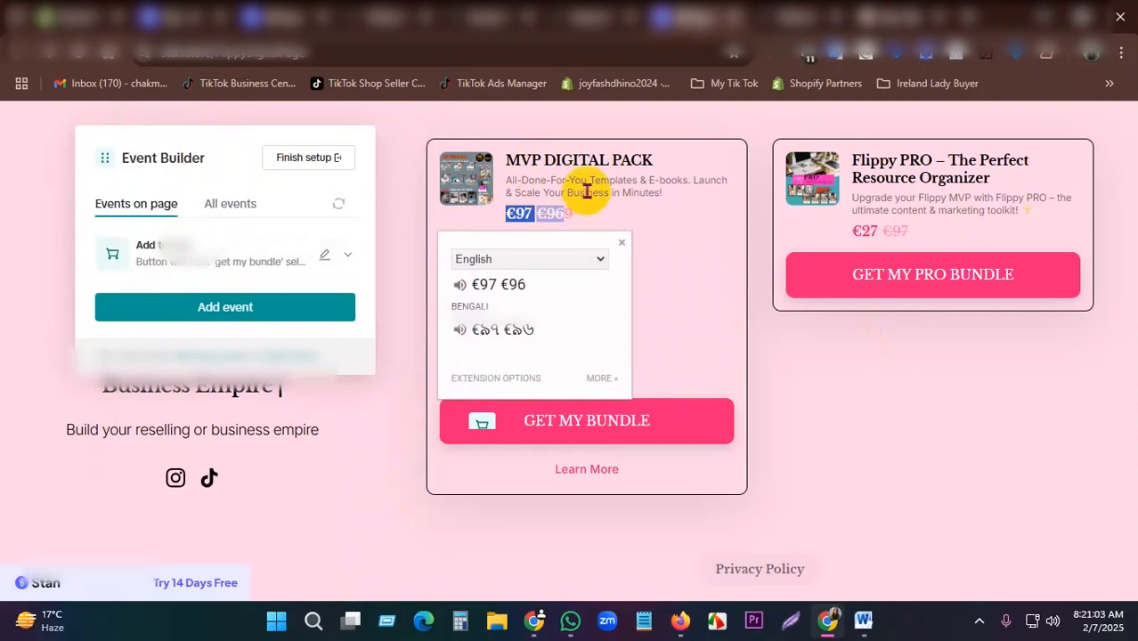
# Step: Start another event with button-click tracking and select the GET MY PRO BUNDLE button as its target
pyautogui.click(627, 179)
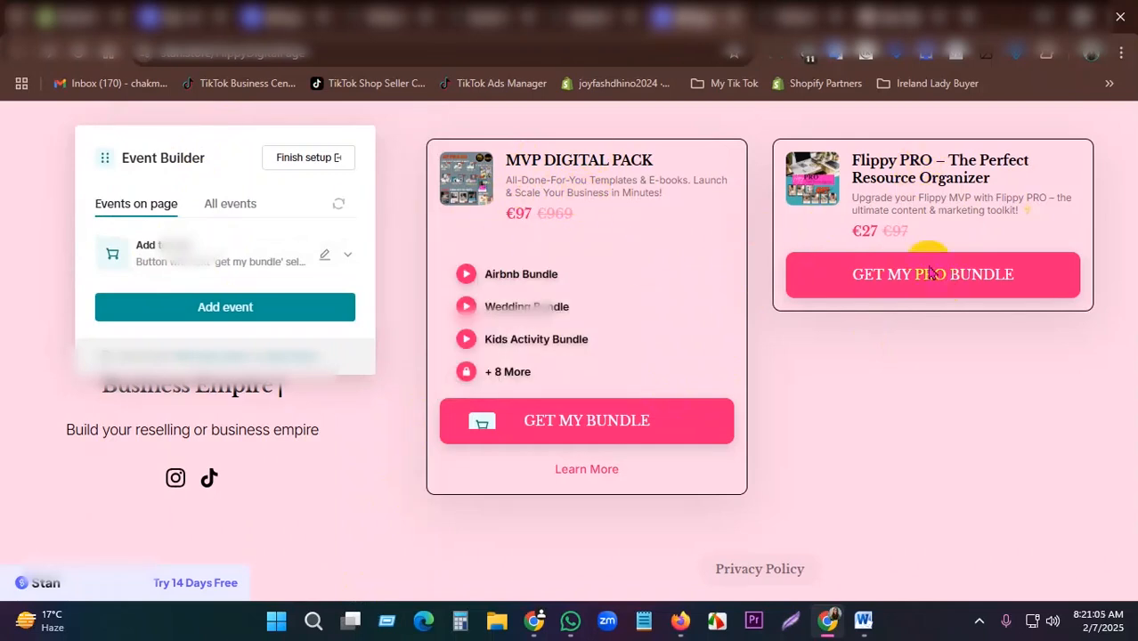
pyautogui.scroll(-1, 535, 295)
pyautogui.scroll(1, 929, 239)
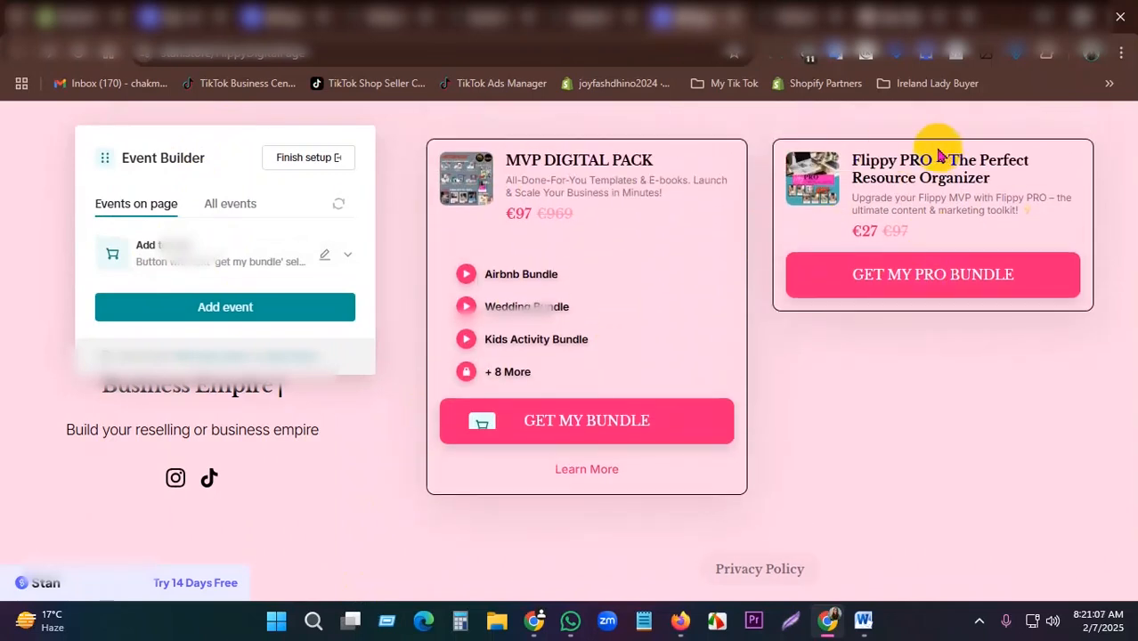
pyautogui.click(216, 307)
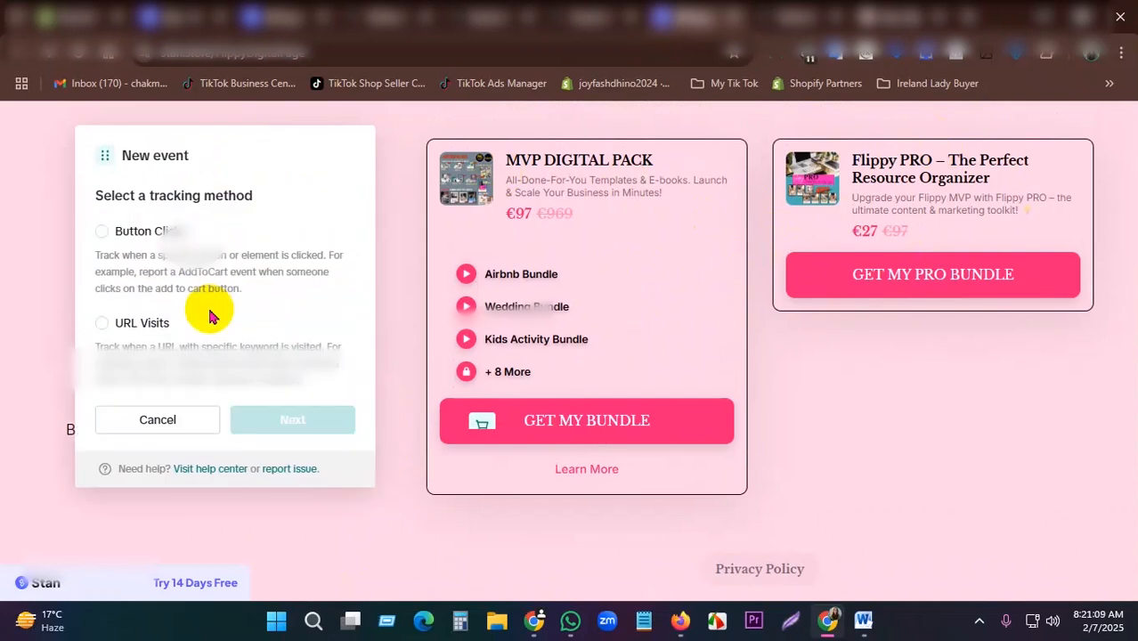
pyautogui.click(147, 234)
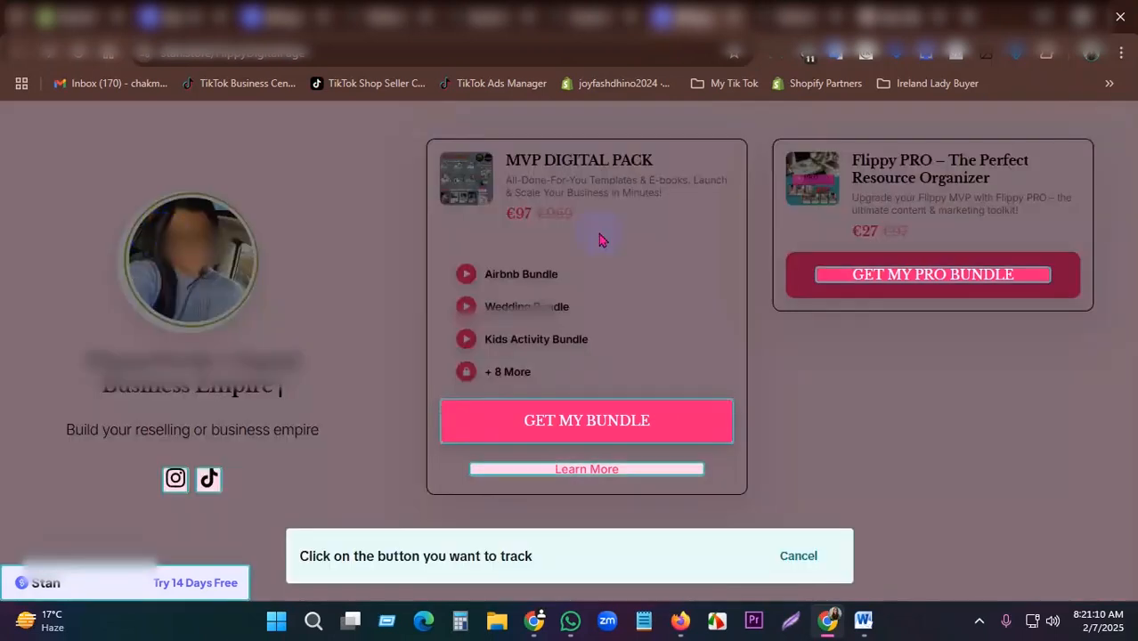
pyautogui.click(875, 276)
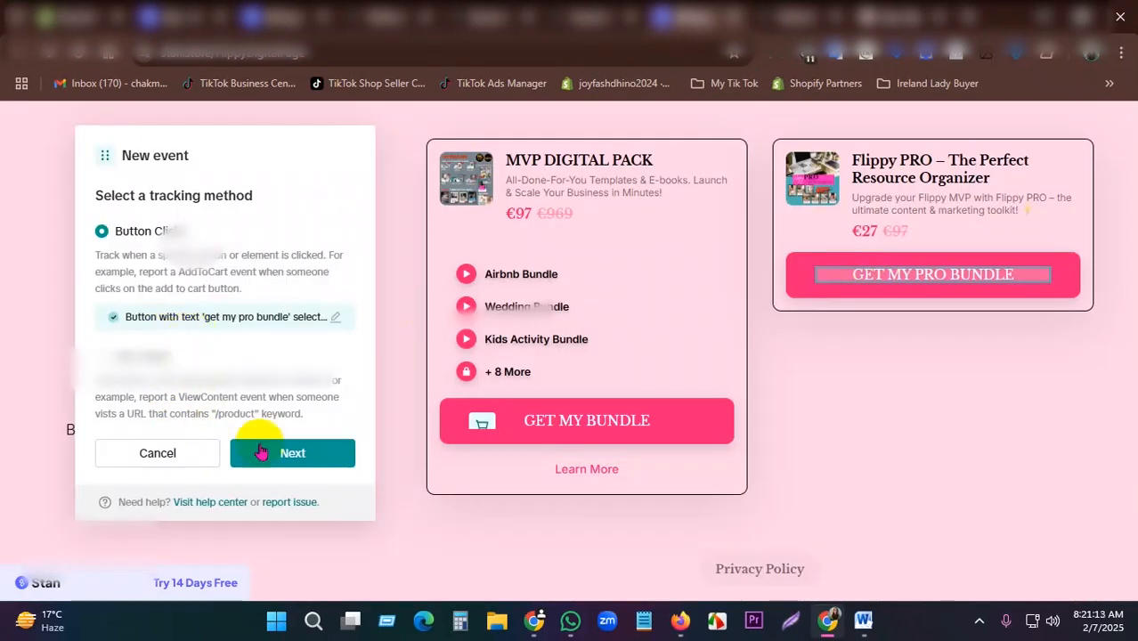
# Step: Set the GET MY PRO BUNDLE event's type to Add to Cart and confirm it without optional parameters
pyautogui.click(294, 455)
pyautogui.click(214, 263)
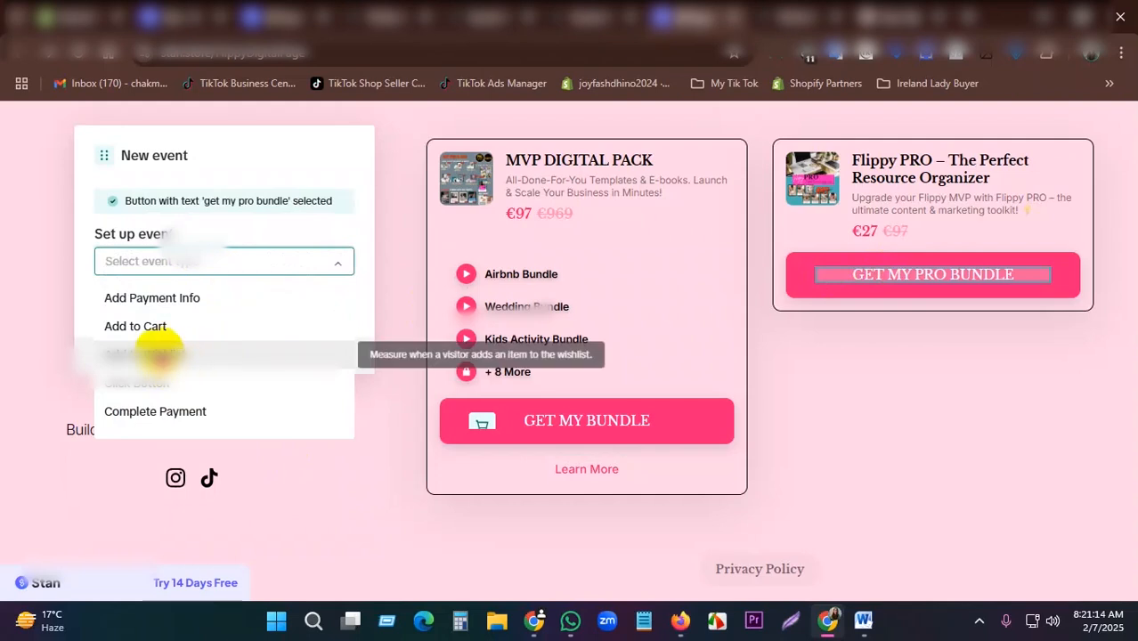
pyautogui.click(147, 326)
pyautogui.scroll(-5, 254, 444)
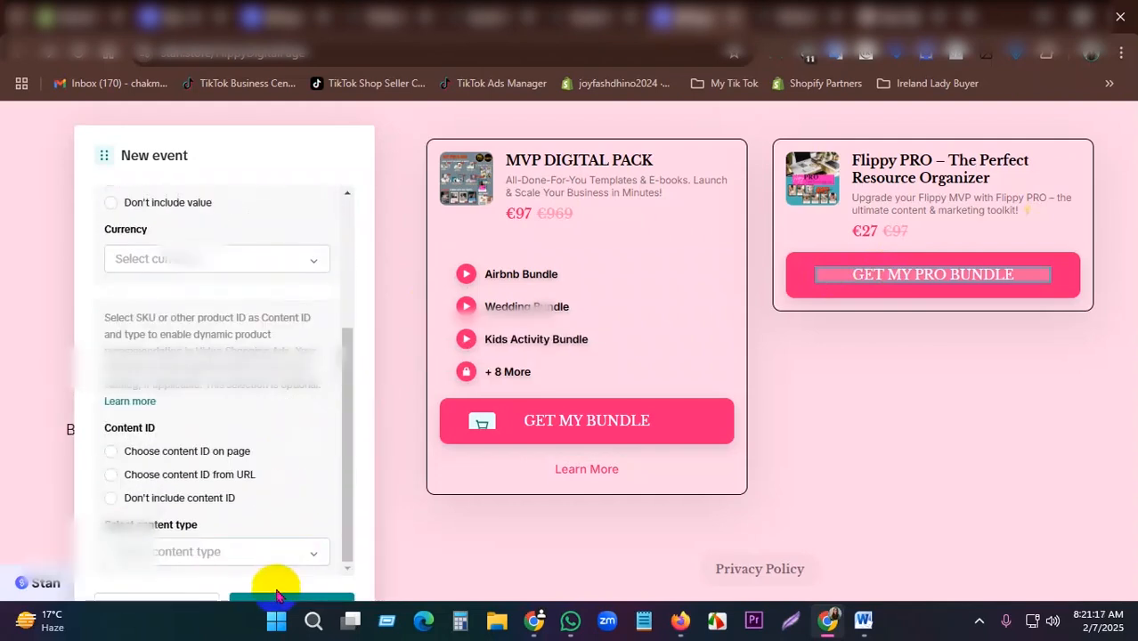
pyautogui.moveTo(234, 140); pyautogui.dragTo(263, 81)
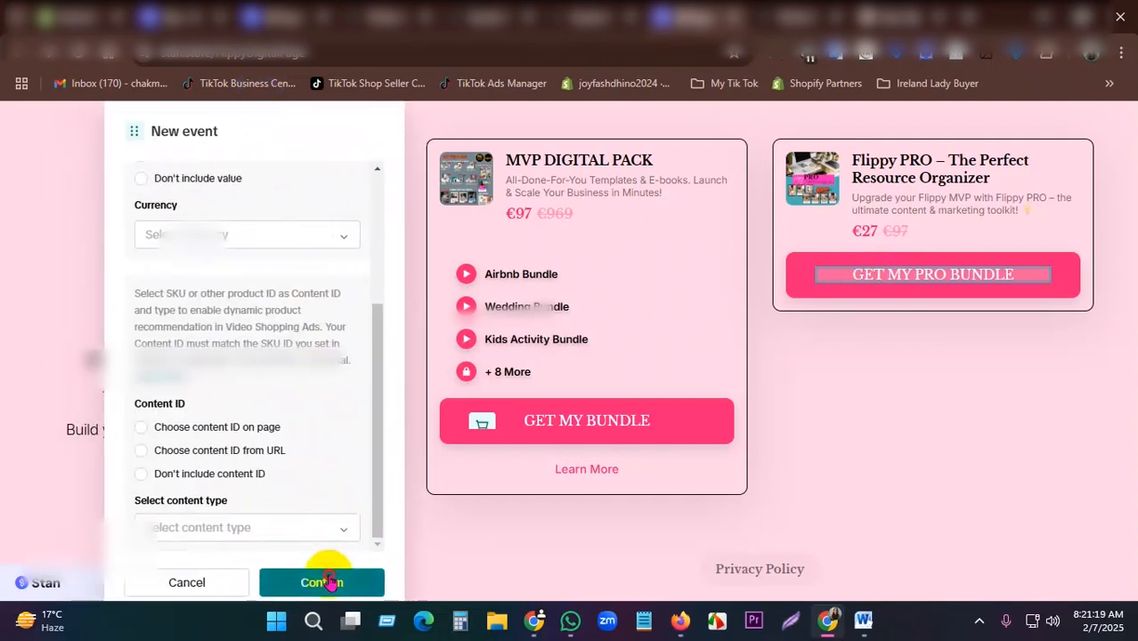
pyautogui.click(324, 583)
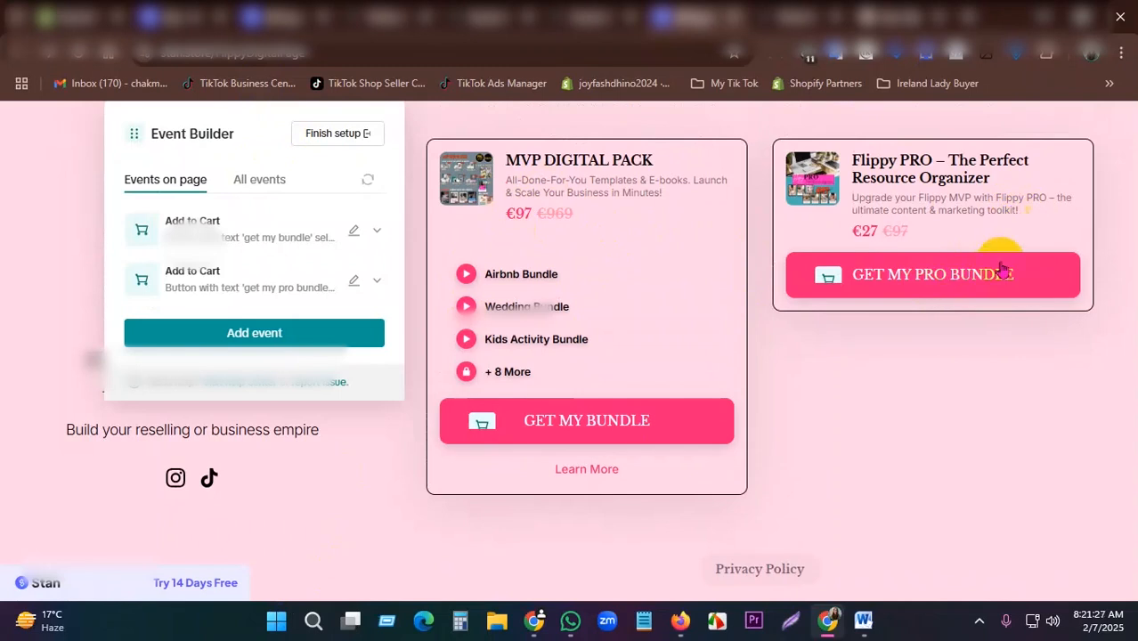
# Step: Open the Flippy PRO product page and go to its checkout section with the PURCHASE button
pyautogui.click(960, 278)
pyautogui.scroll(-8, 703, 299)
pyautogui.scroll(-1, 704, 296)
pyautogui.scroll(3, 748, 281)
pyautogui.scroll(-4, 748, 281)
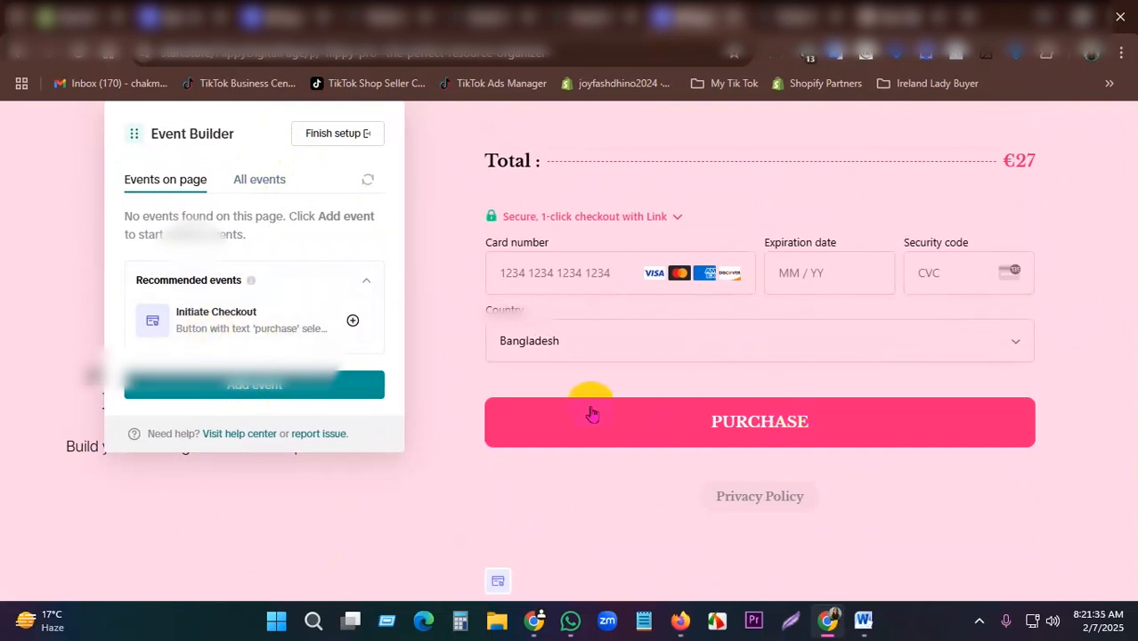
# Step: Start a new event with button-click tracking and select the PURCHASE button as its target
pyautogui.click(307, 388)
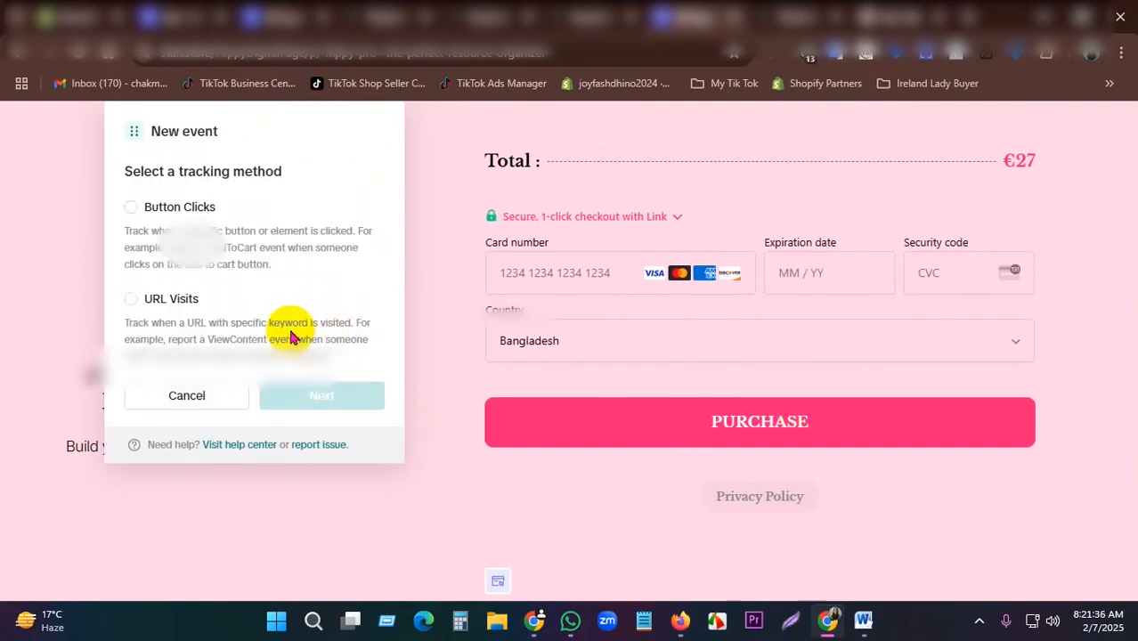
pyautogui.click(161, 209)
pyautogui.click(795, 422)
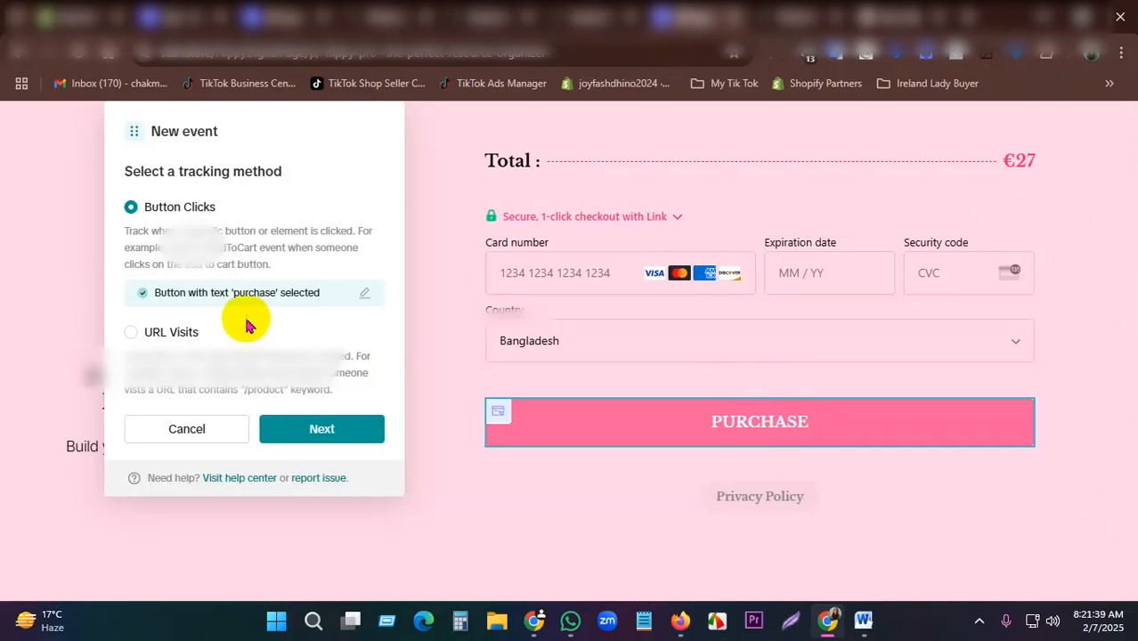
pyautogui.click(305, 433)
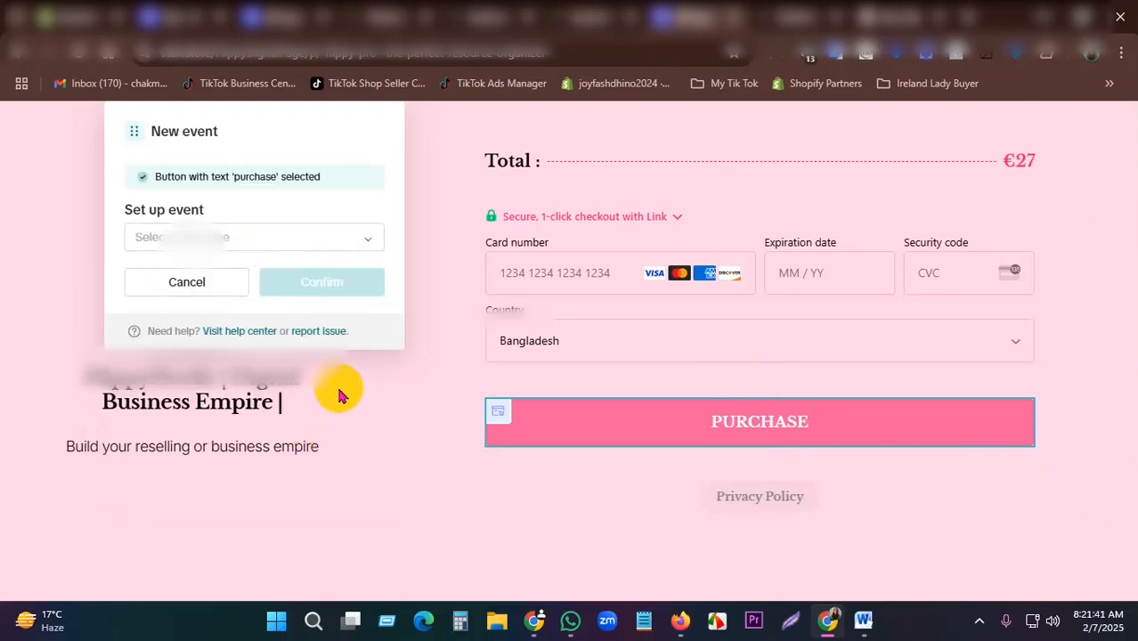
# Step: Set the PURCHASE button event's type to Complete Payment and confirm it without optional parameters
pyautogui.click(232, 254)
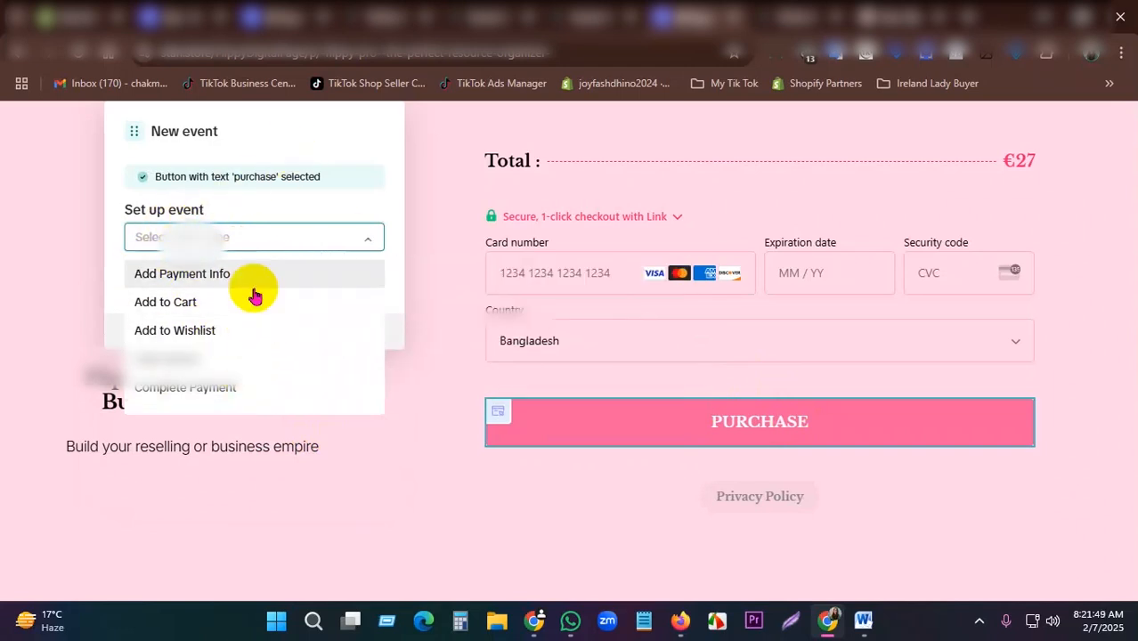
pyautogui.click(206, 398)
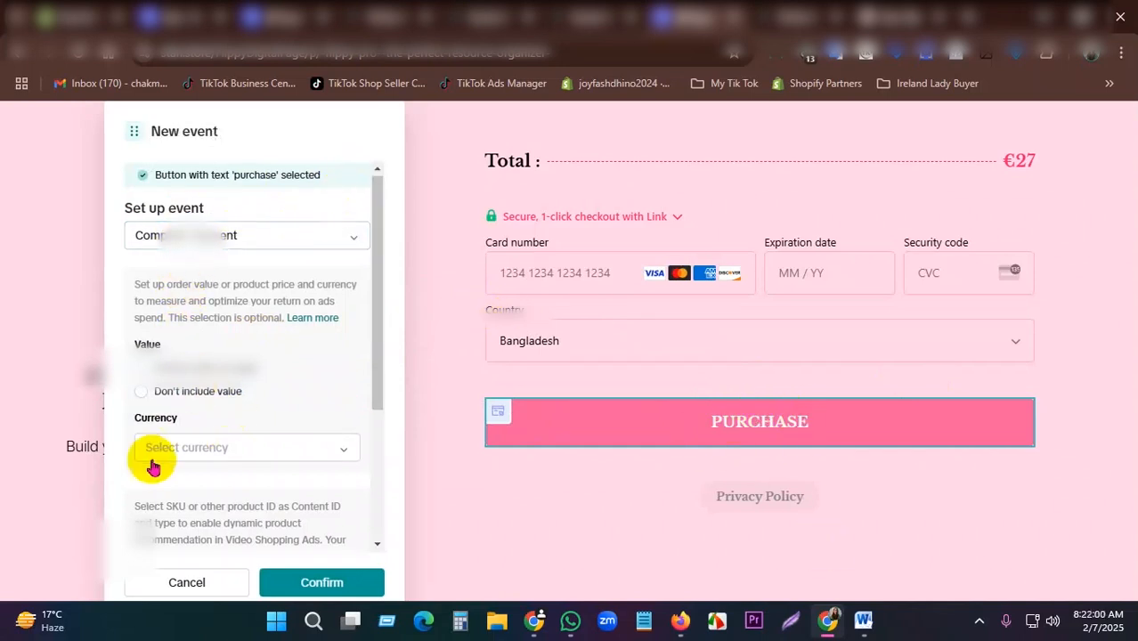
pyautogui.scroll(-3, 145, 458)
pyautogui.click(312, 582)
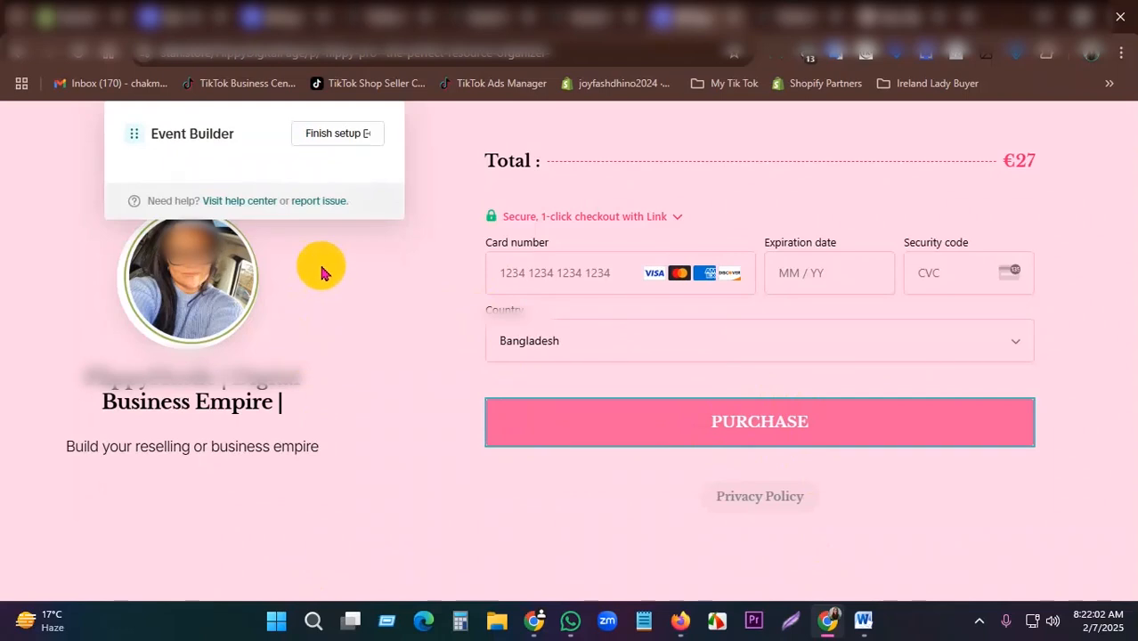
# Step: Review the list of all configured events, finish the setup and exit Event Builder
pyautogui.click(258, 190)
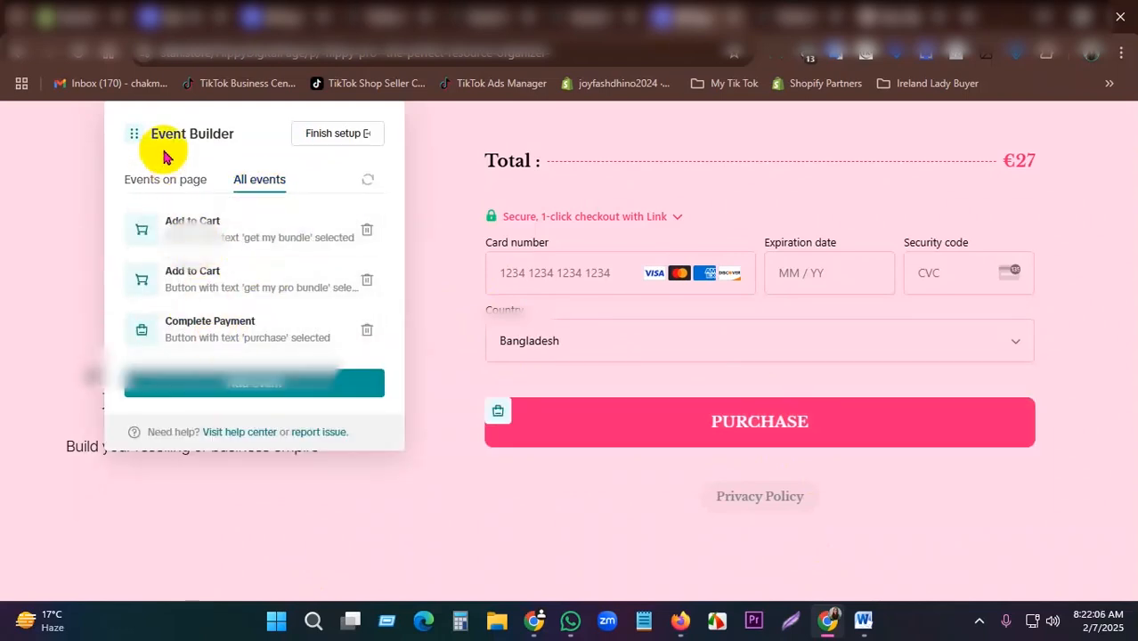
pyautogui.click(160, 181)
pyautogui.click(260, 179)
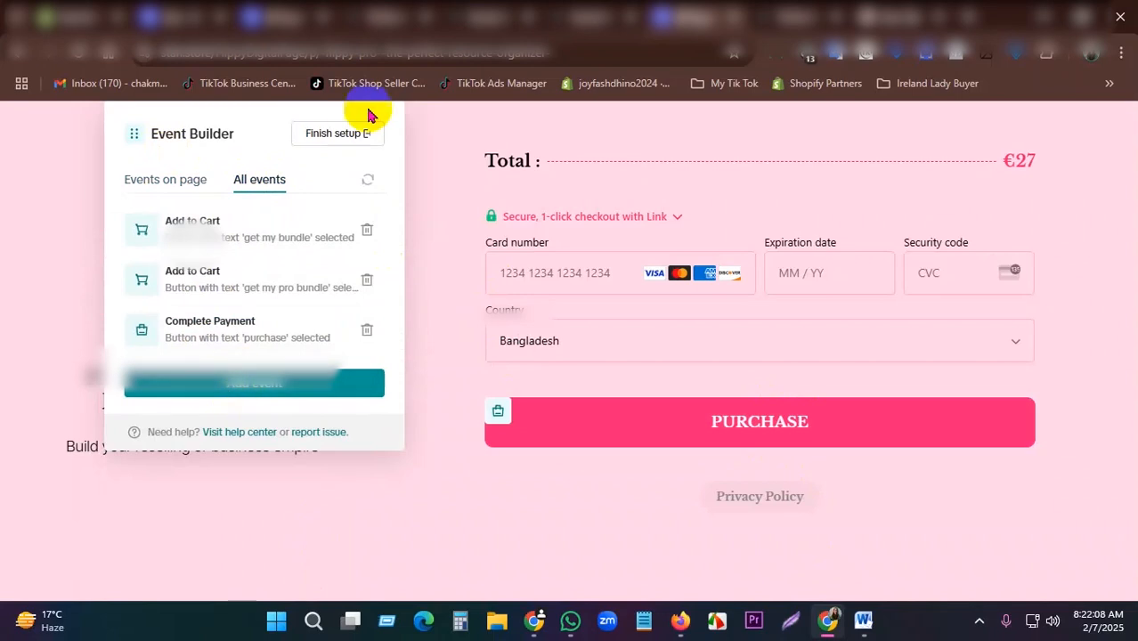
pyautogui.click(352, 133)
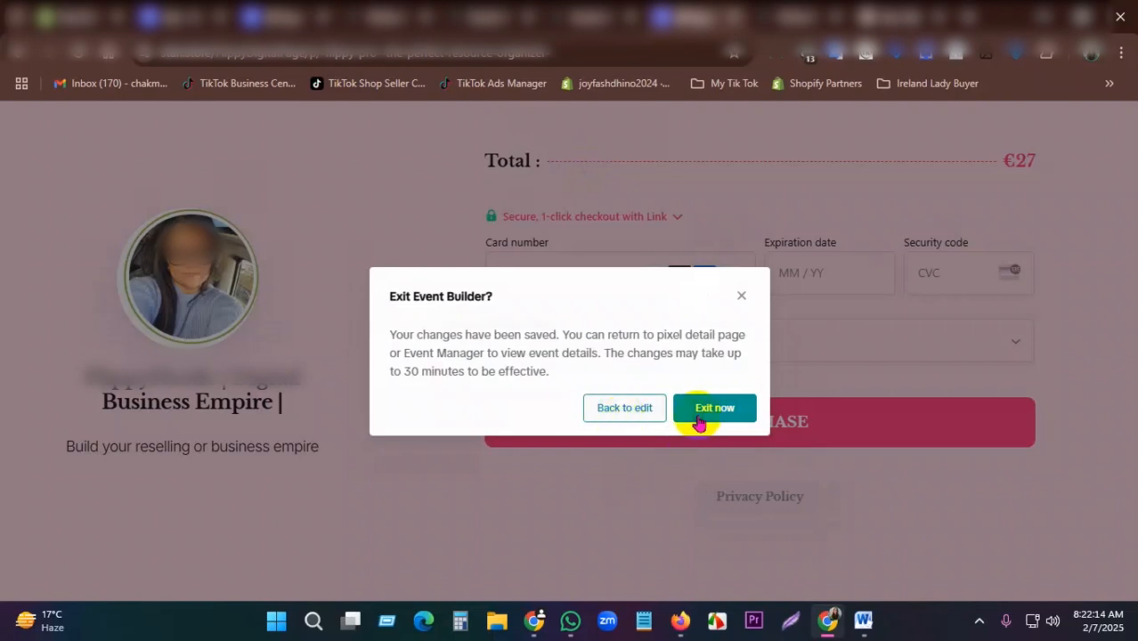
pyautogui.click(711, 415)
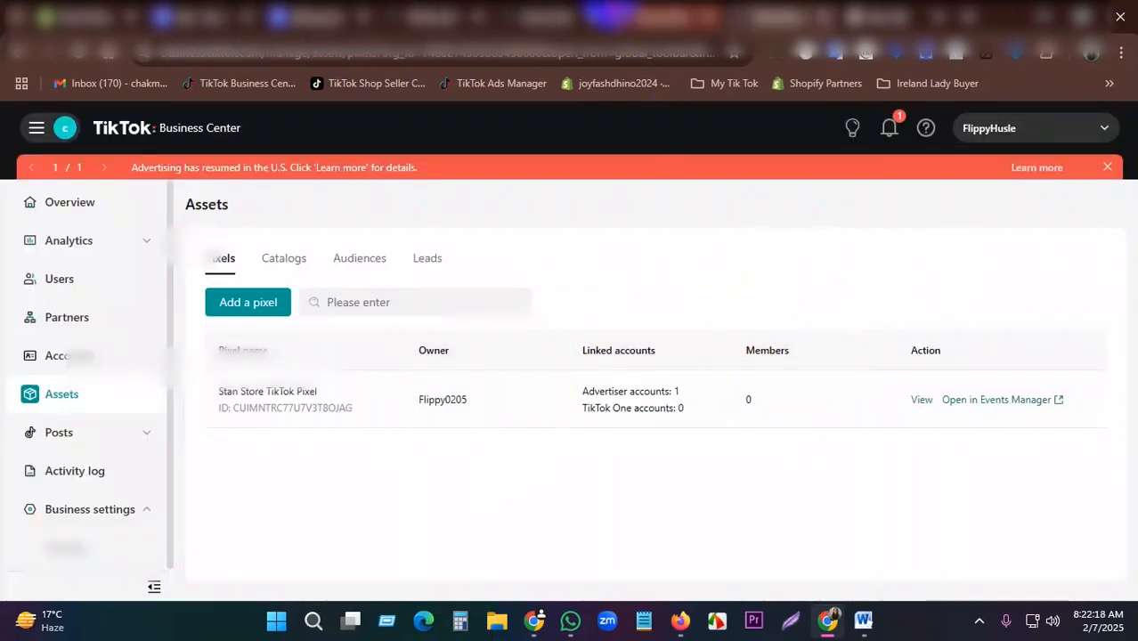
# Step: Check the total events of the Stan Store TikTok Pixel among the data sources in TikTok Events Manager
pyautogui.click(631, 16)
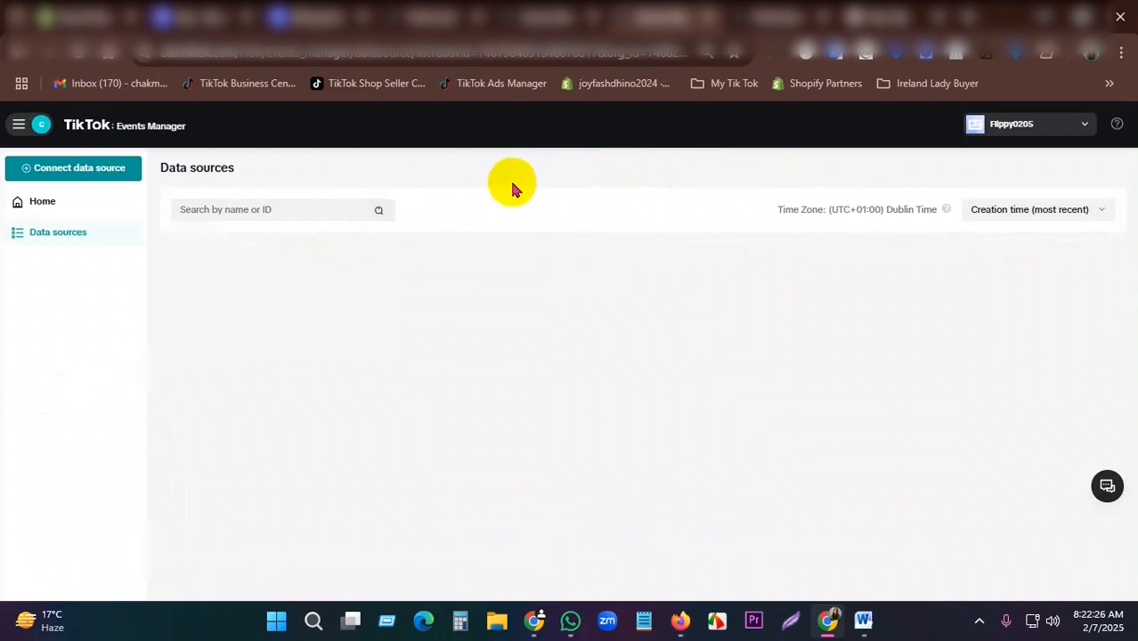
pyautogui.moveTo(167, 318); pyautogui.dragTo(205, 336)
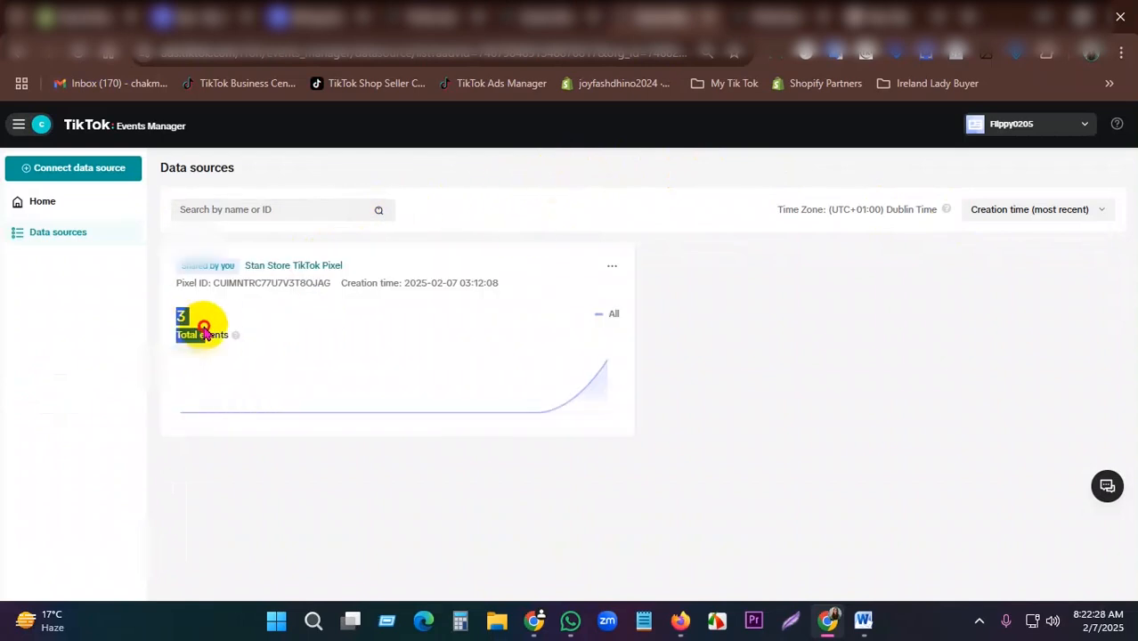
pyautogui.click(214, 330)
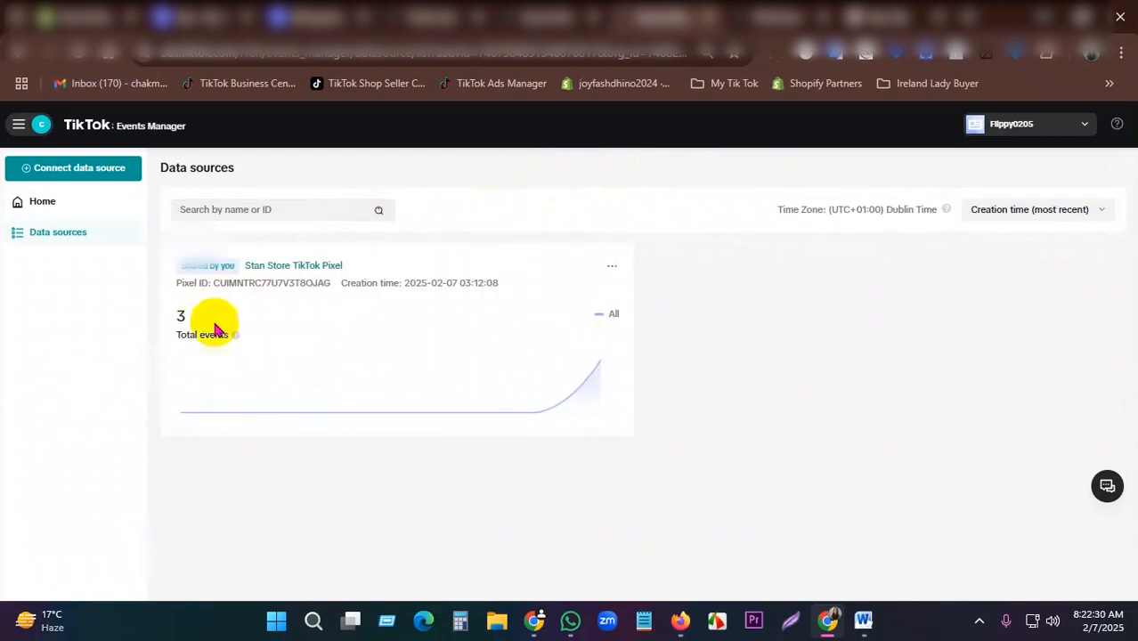
pyautogui.doubleClick(178, 314)
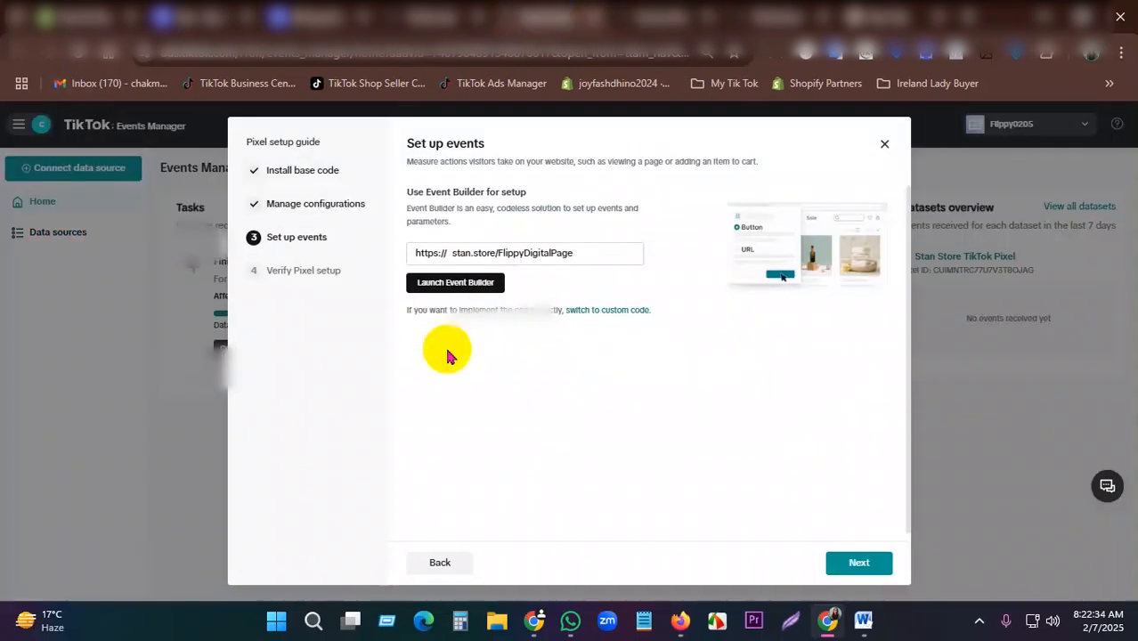
# Step: Look over the Stan storefront and the Optimization & Bidding settings of the website conversions campaign in TikTok Ads Manager
pyautogui.click(482, 295)
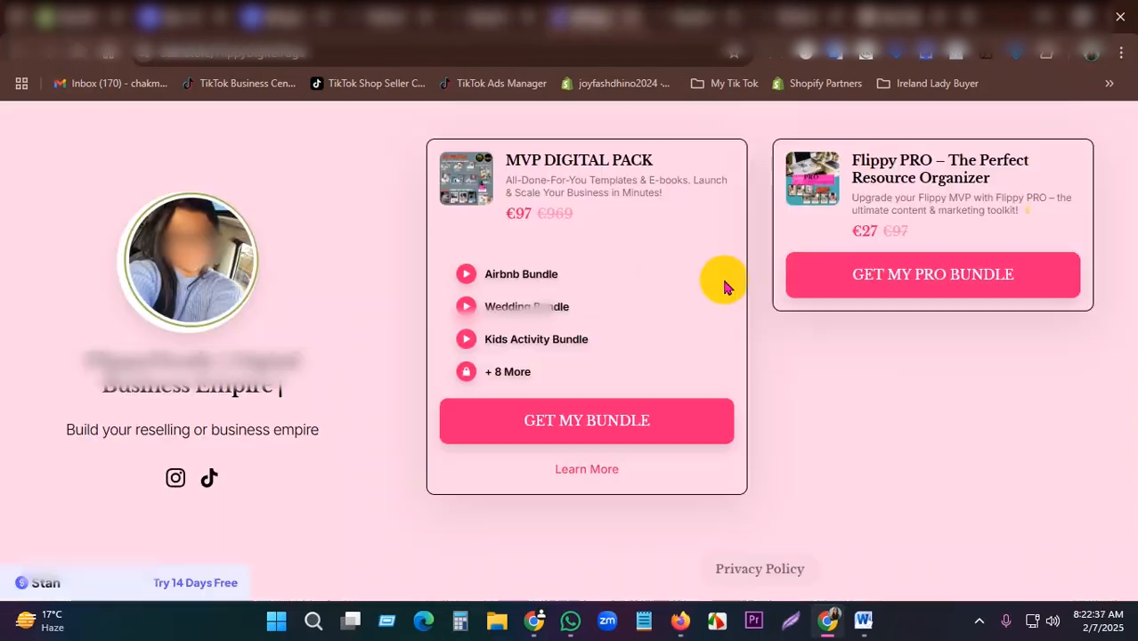
pyautogui.click(807, 59)
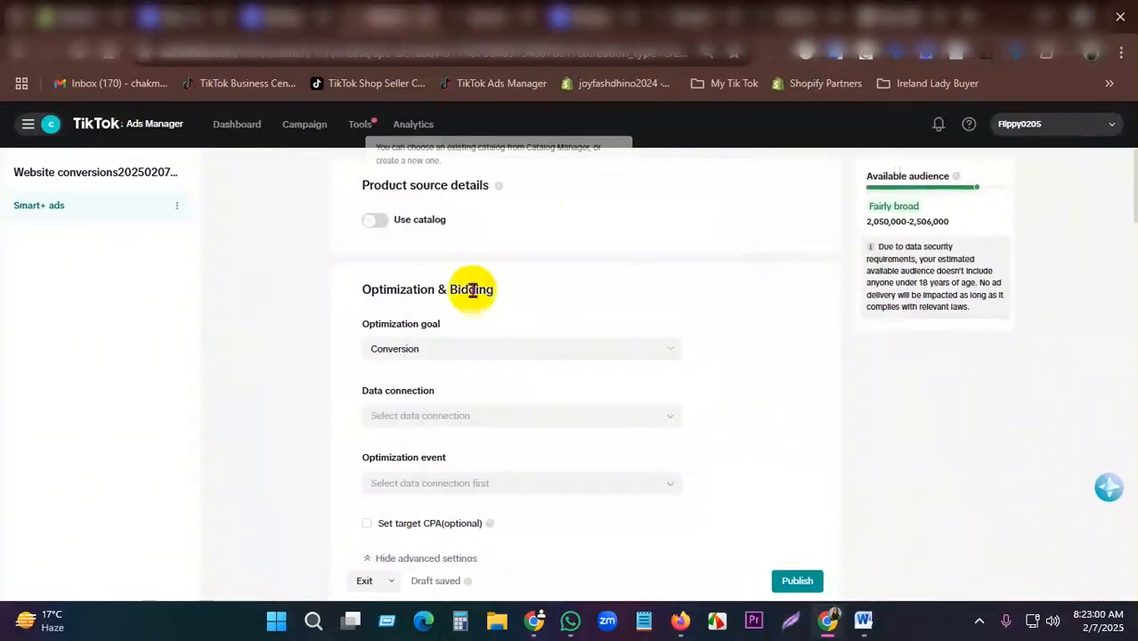
pyautogui.click(653, 12)
pyautogui.click(604, 8)
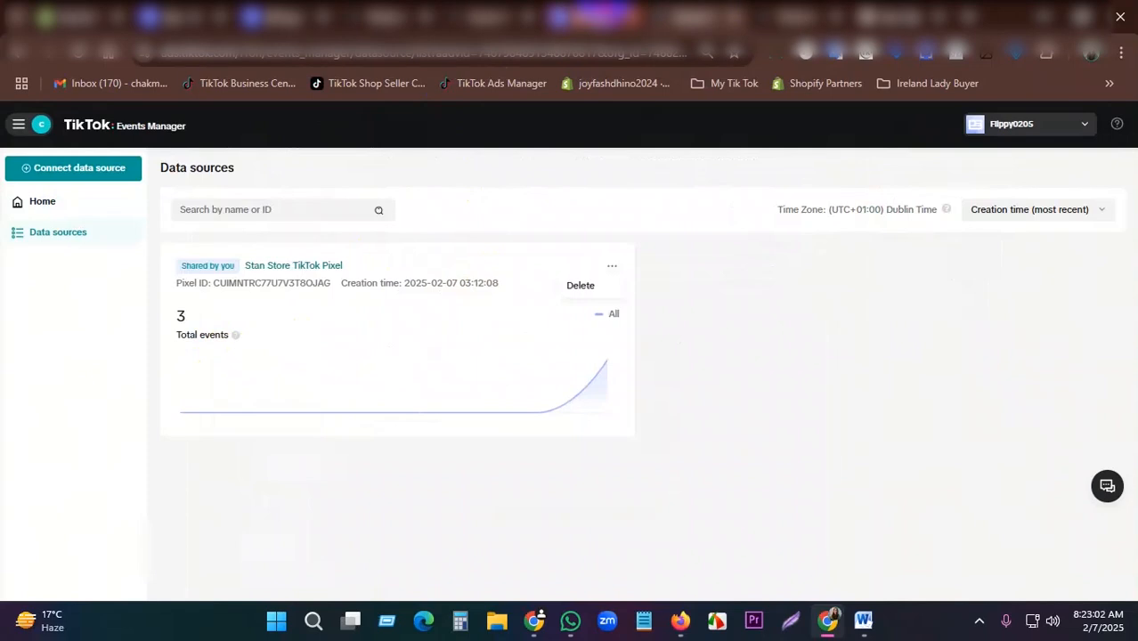
# Step: Try the PURCHASE button on the Flippy PRO checkout page and examine its contact, Link, card and country fields
pyautogui.scroll(-8, 765, 344)
pyautogui.click(695, 421)
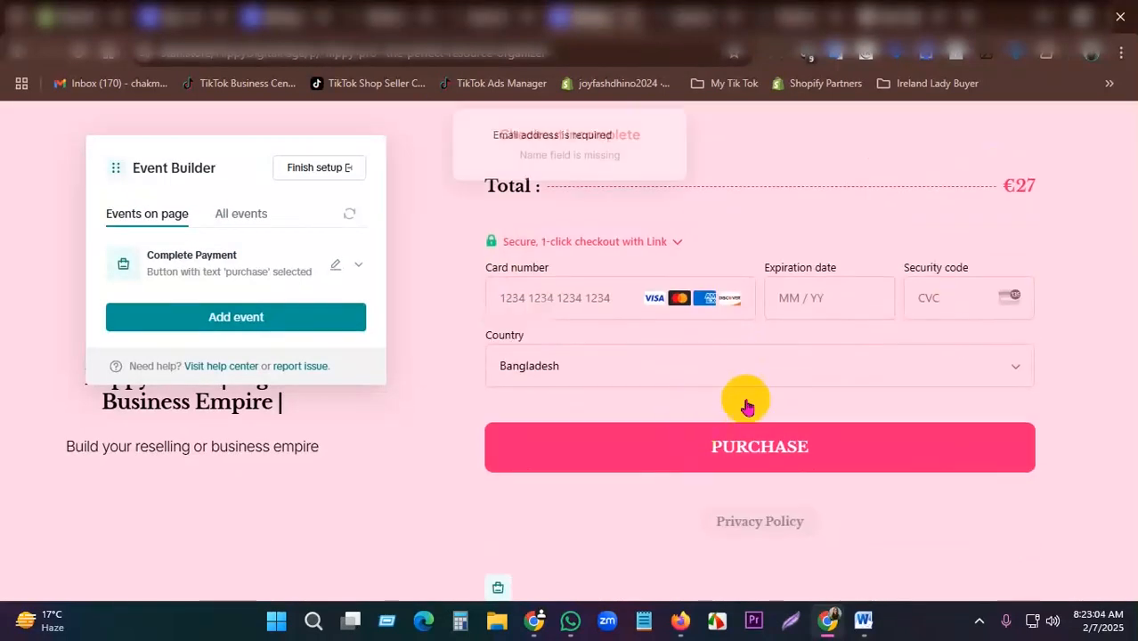
pyautogui.click(850, 311)
pyautogui.click(616, 304)
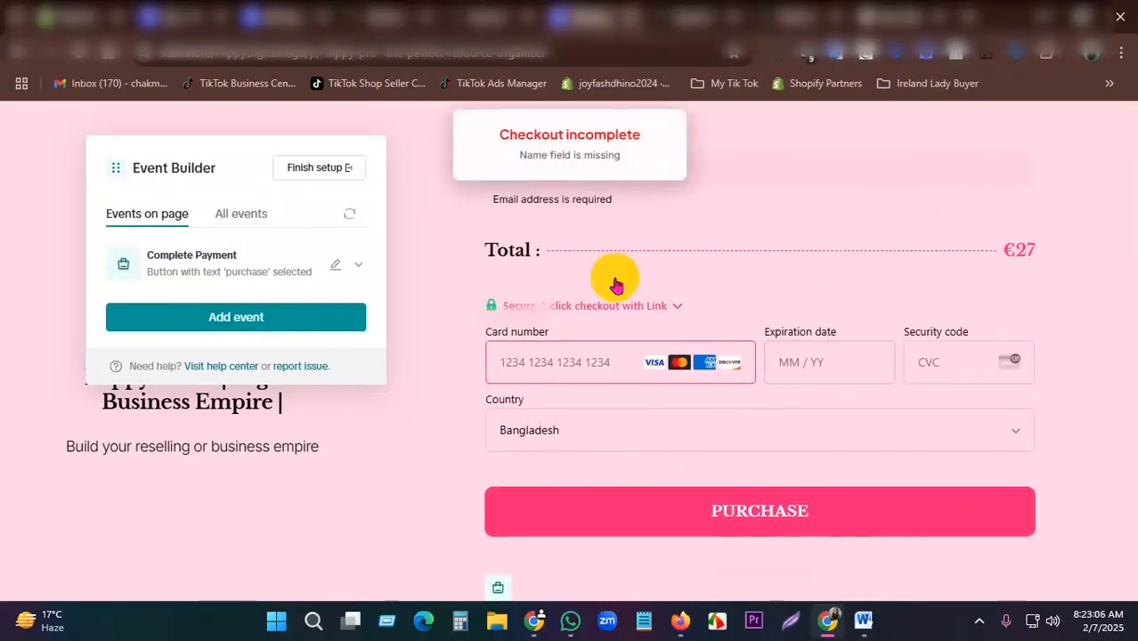
pyautogui.click(679, 327)
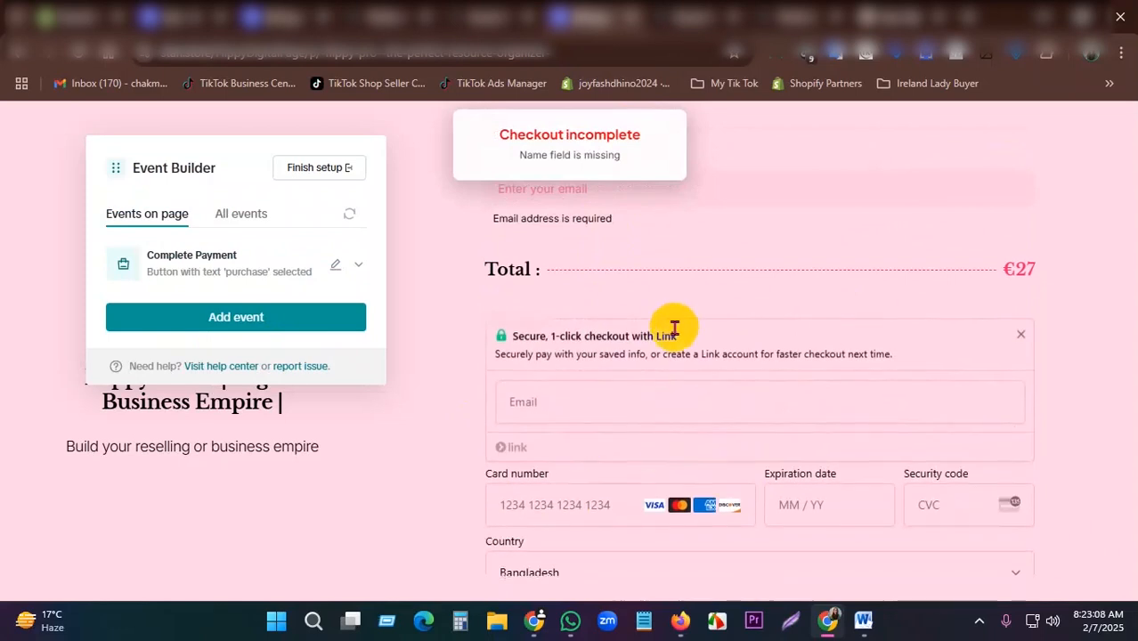
pyautogui.scroll(-1, 665, 448)
pyautogui.click(591, 481)
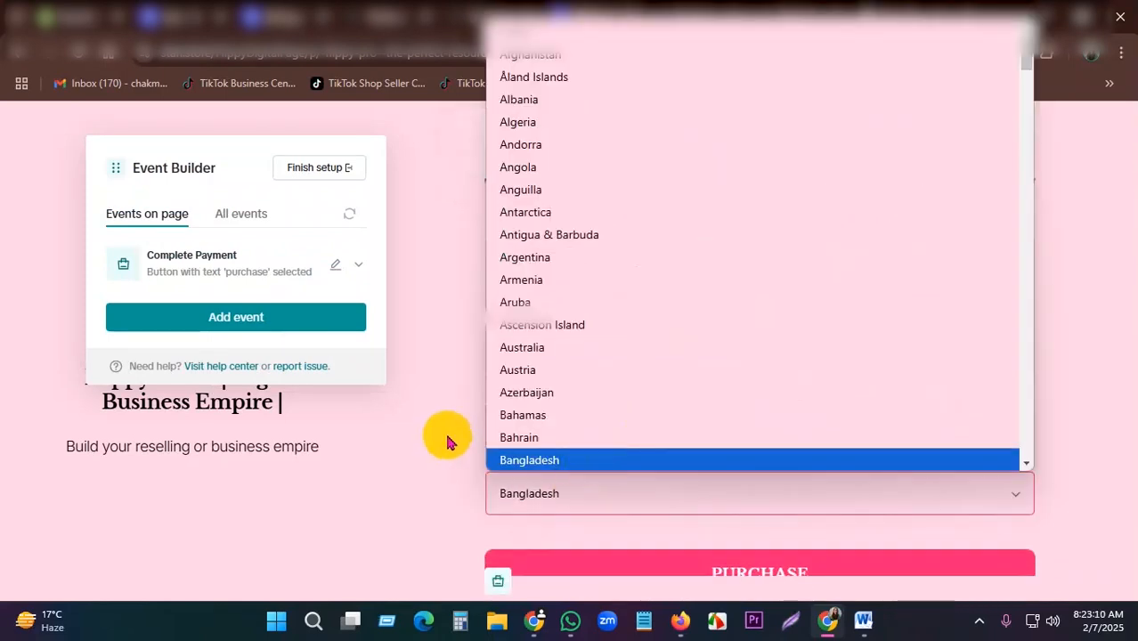
pyautogui.click(447, 437)
pyautogui.scroll(1, 584, 172)
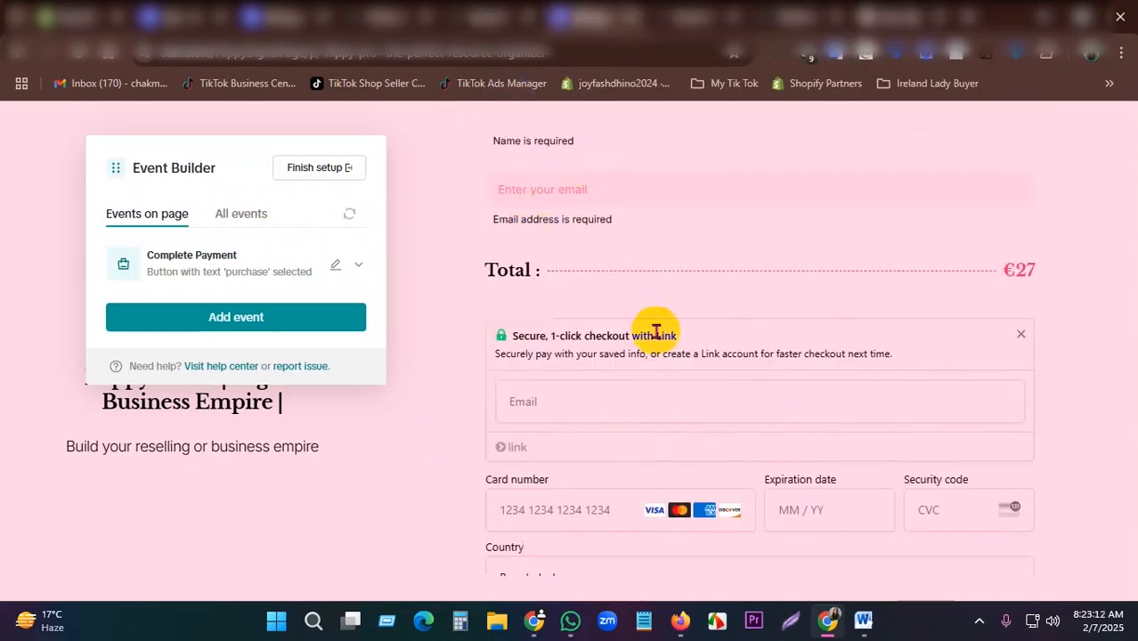
pyautogui.scroll(-3, 656, 331)
pyautogui.scroll(2, 666, 382)
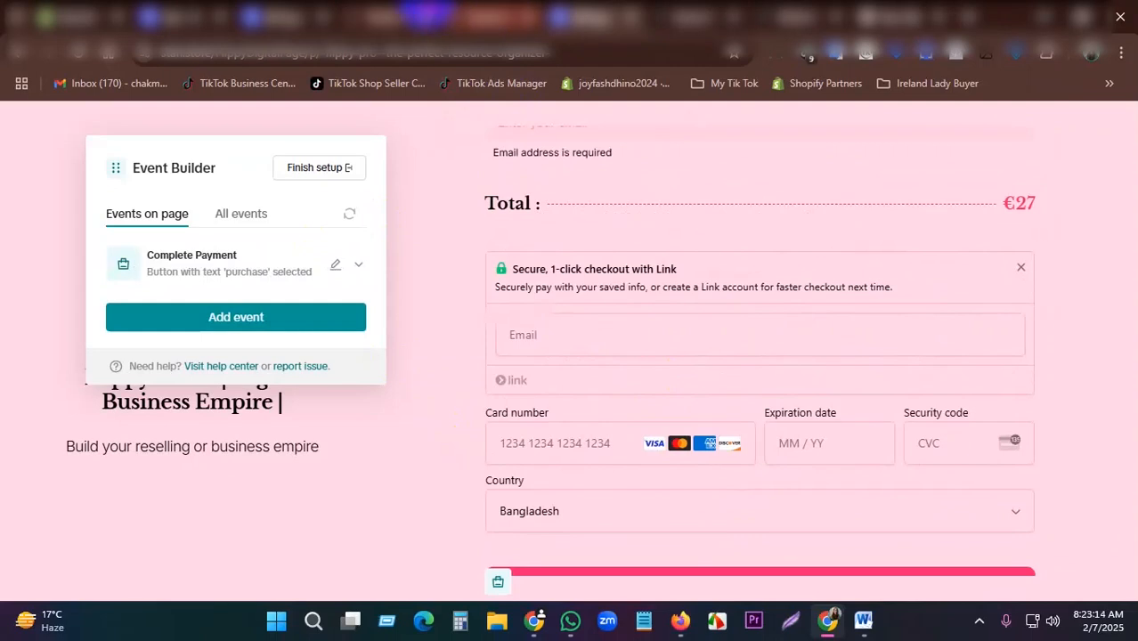
# Step: Revisit the campaign draft, the Stan account settings and the pixel's data source, and switch to Firefox with the Stan sign-in page
pyautogui.click(423, 12)
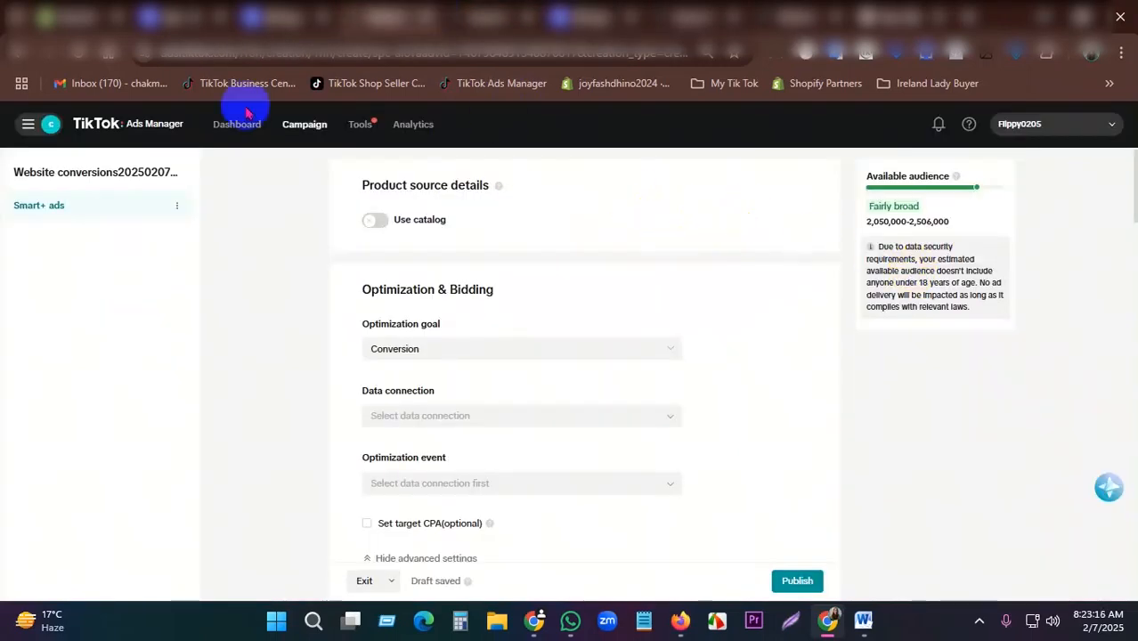
pyautogui.click(178, 14)
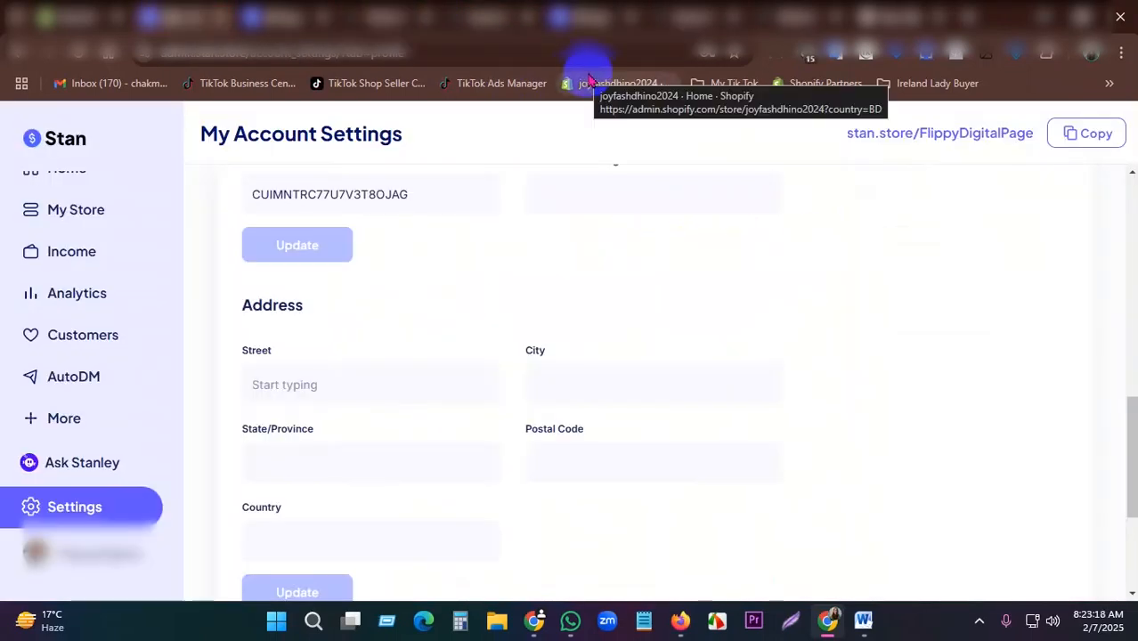
pyautogui.click(668, 15)
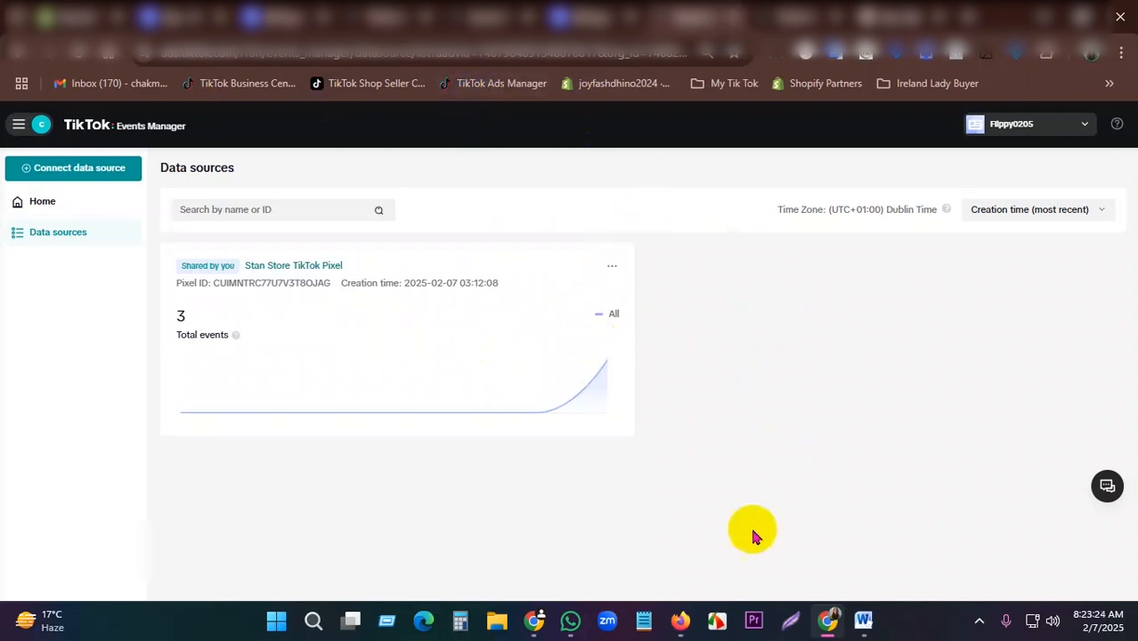
pyautogui.click(676, 621)
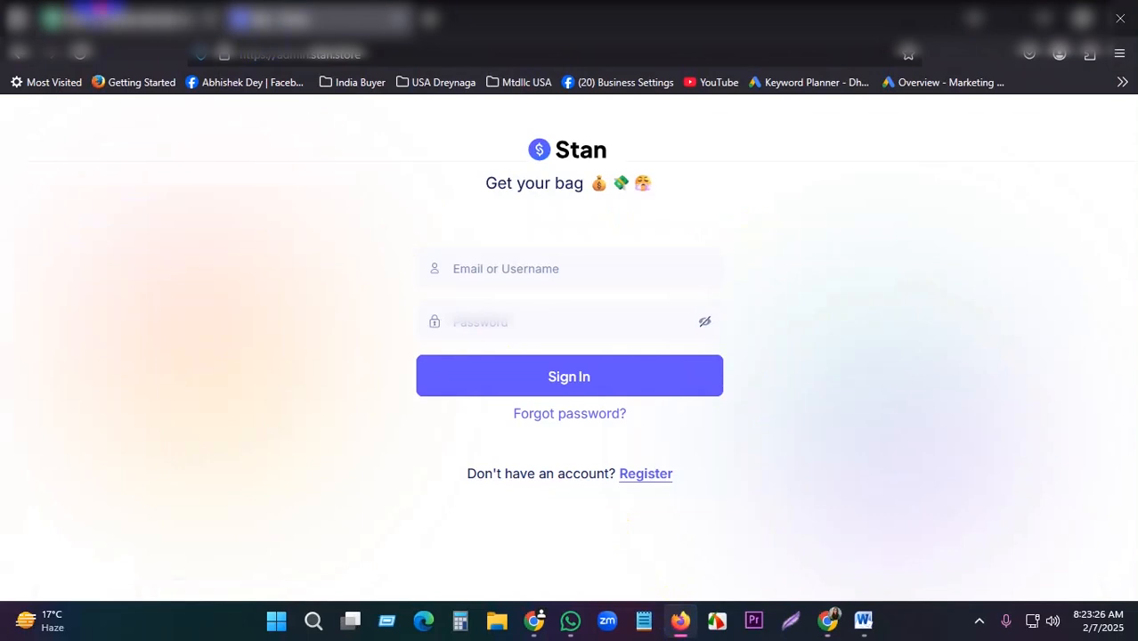